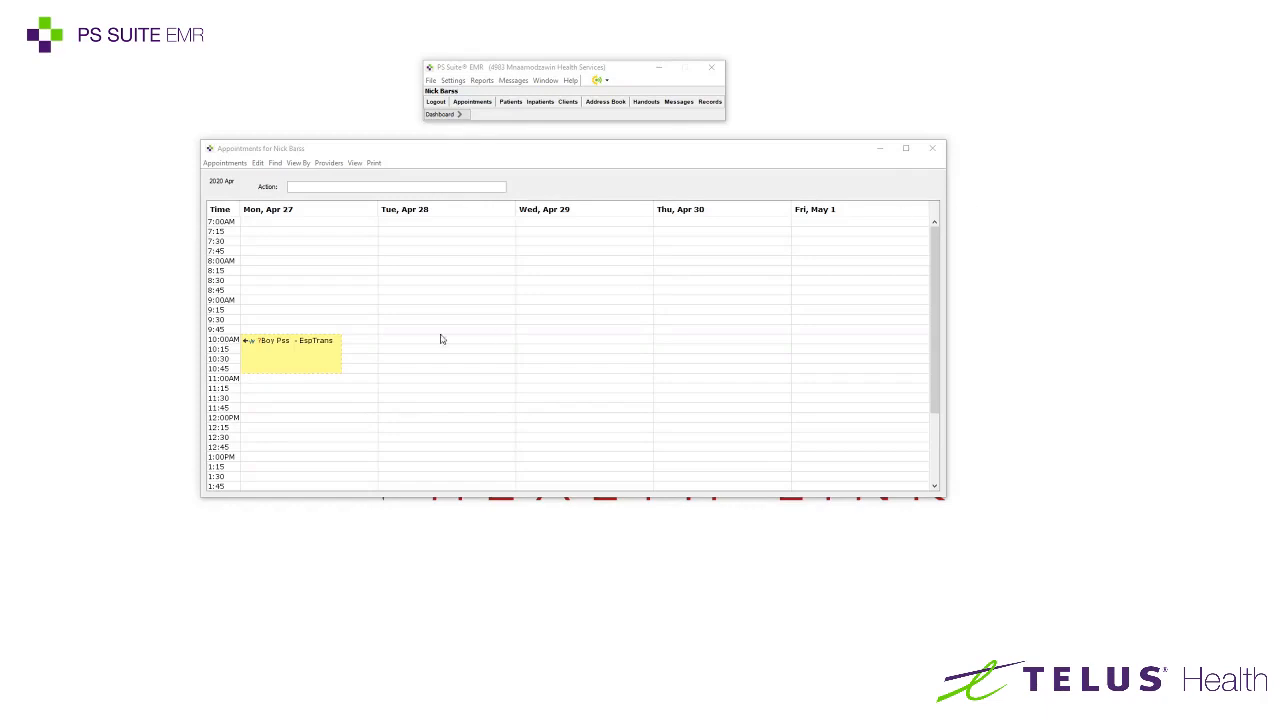
# Filter the schedule to a single provider by entering the provider's name and confirming the match
pyautogui.click(326, 187)
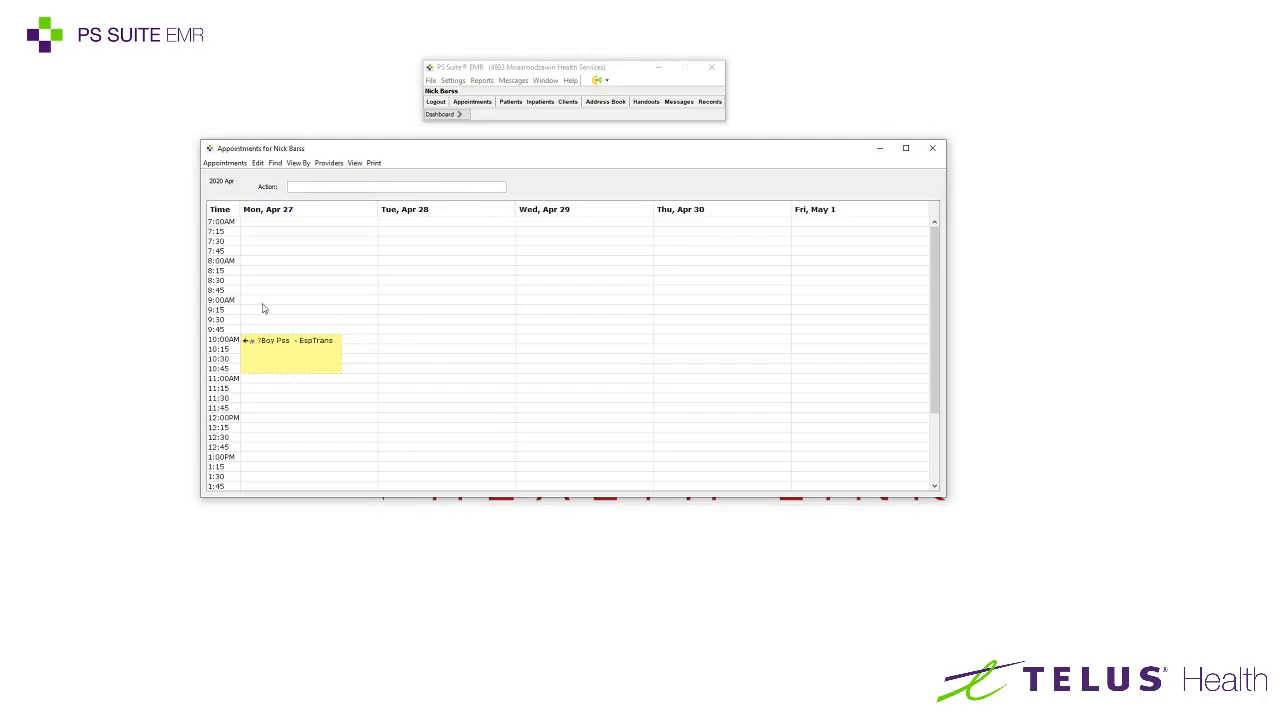
pyautogui.click(326, 163)
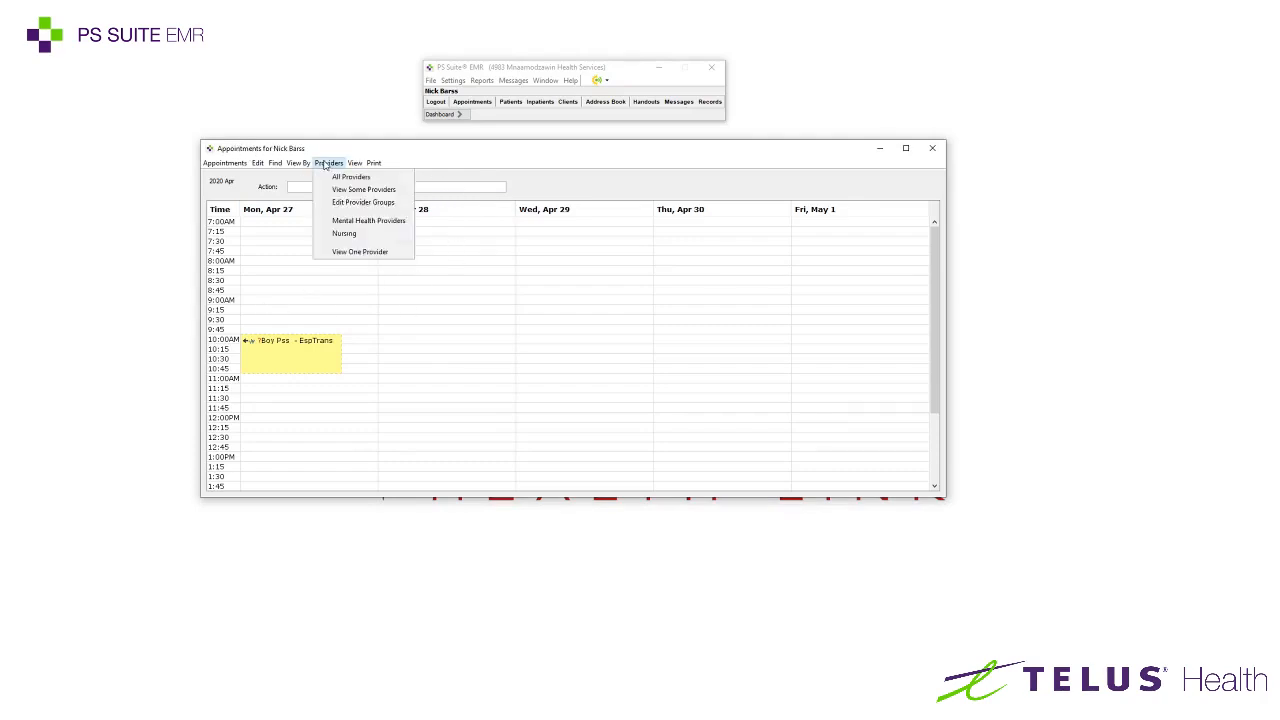
pyautogui.click(352, 252)
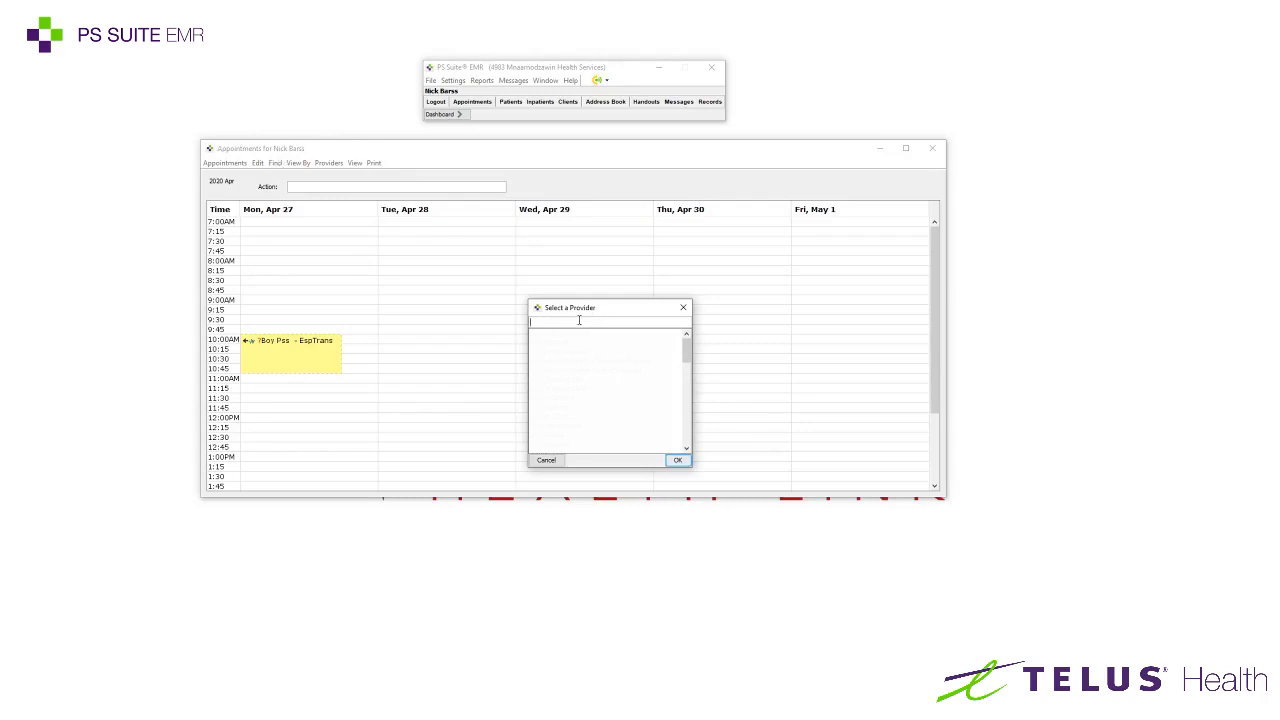
pyautogui.click(683, 307)
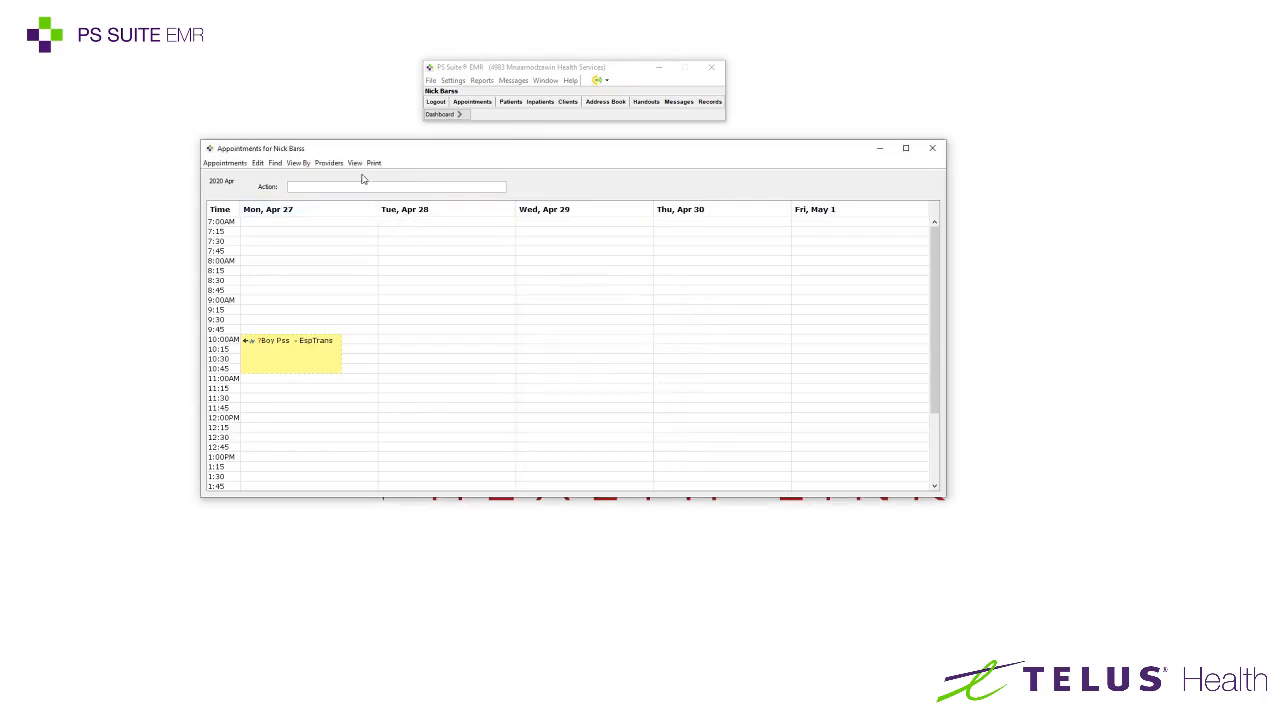
pyautogui.click(328, 162)
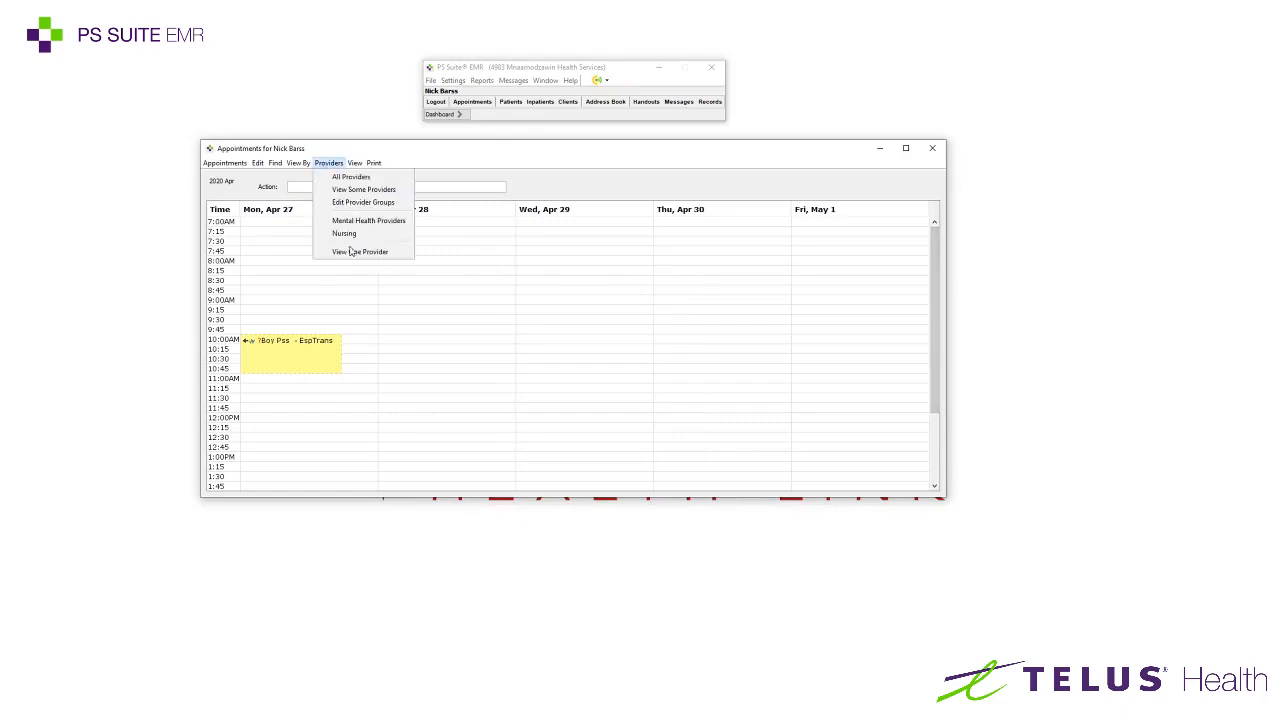
pyautogui.click(360, 251)
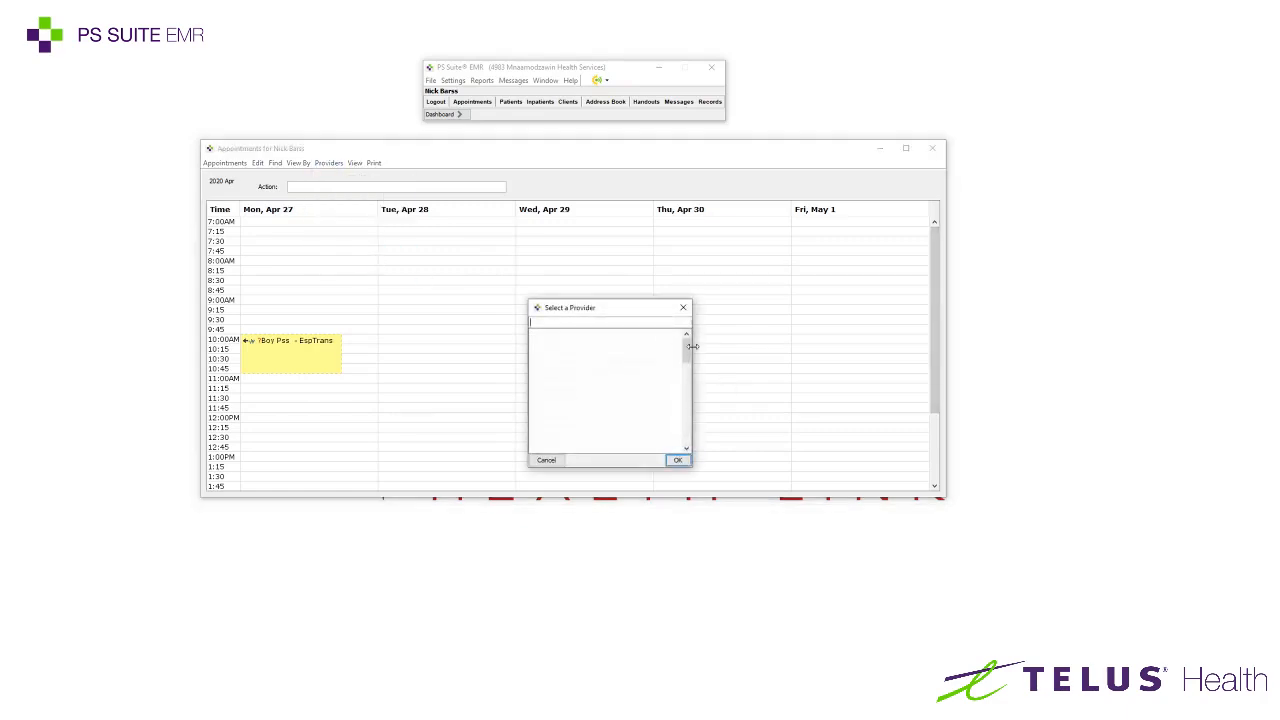
pyautogui.write('Nick')
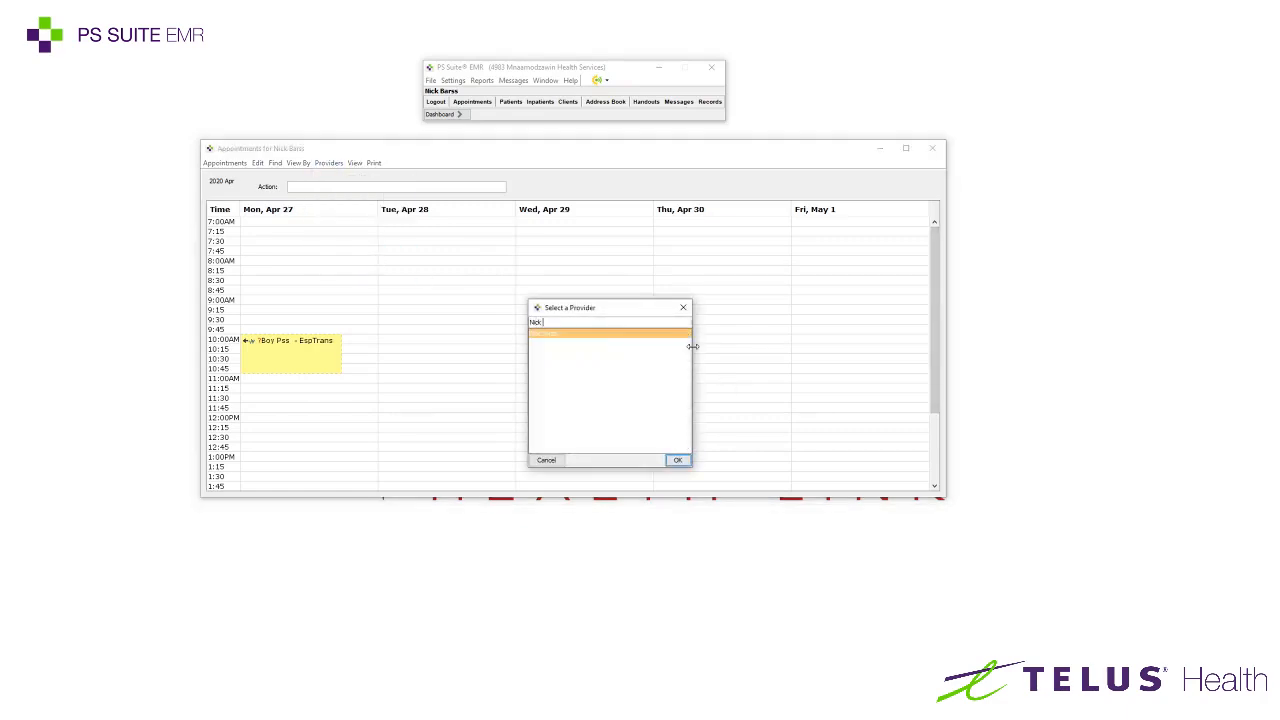
pyautogui.click(678, 461)
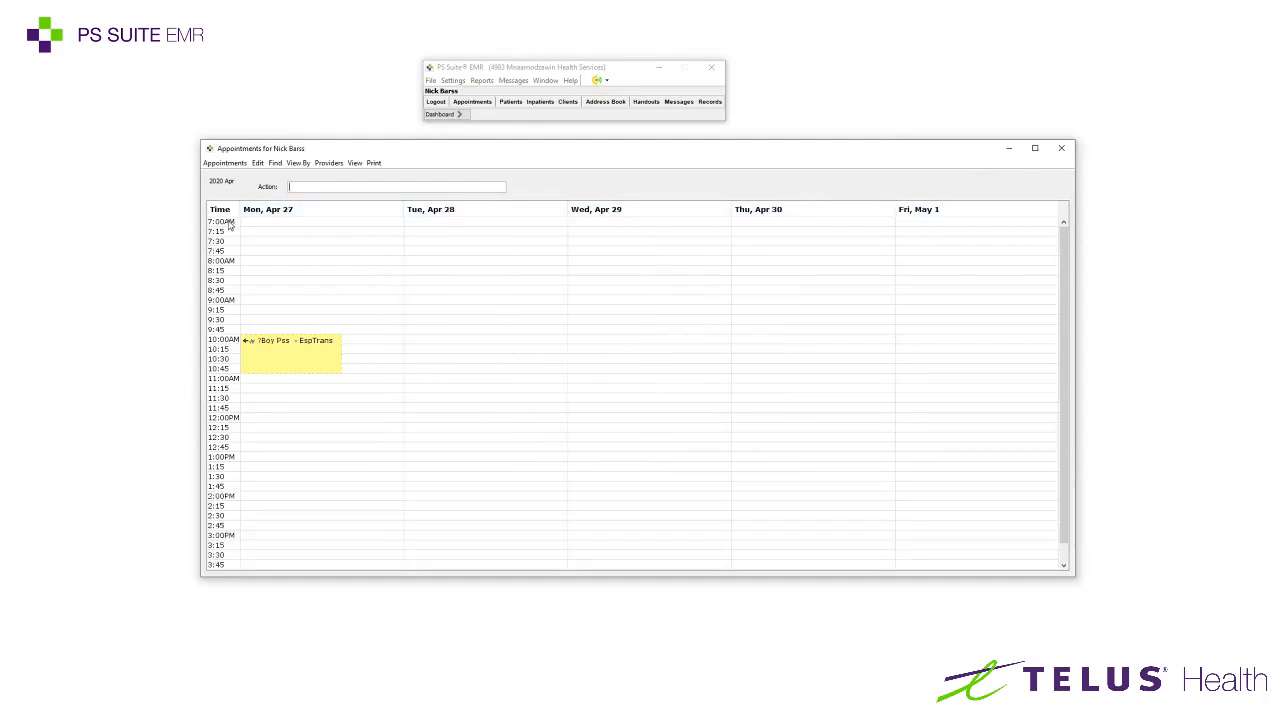
pyautogui.scroll(-1, 230, 440)
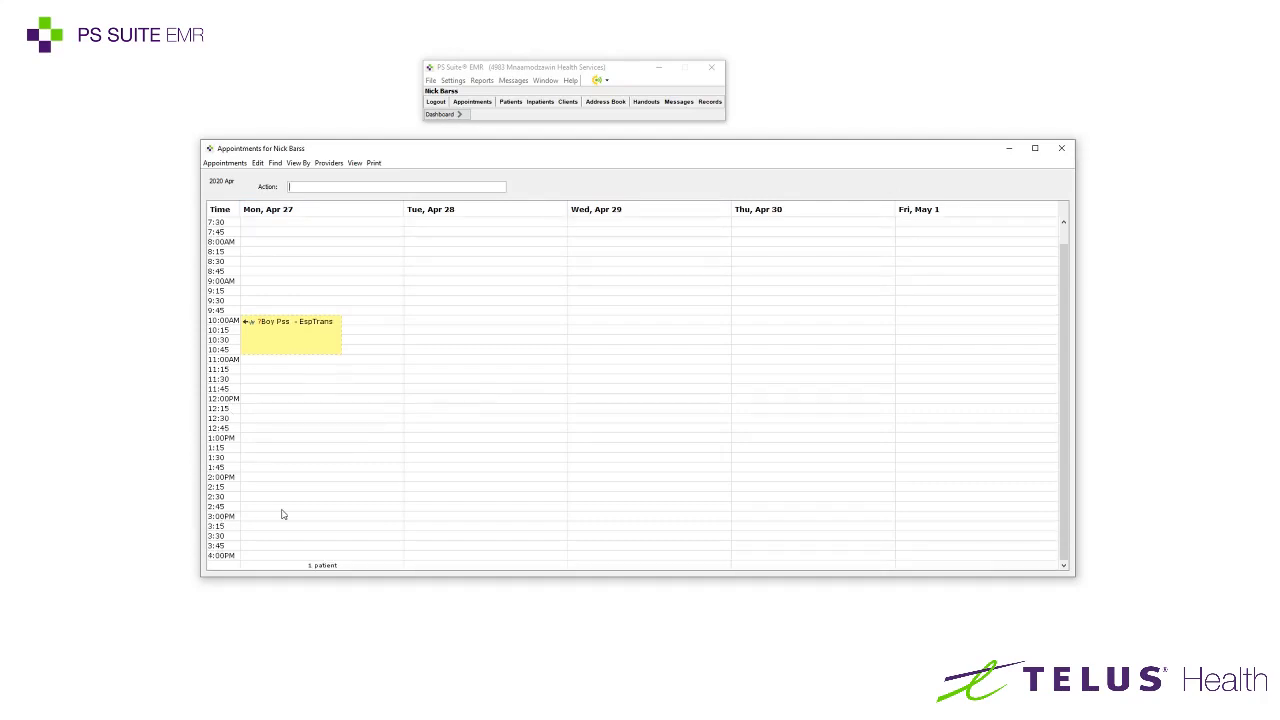
pyautogui.scroll(1, 284, 462)
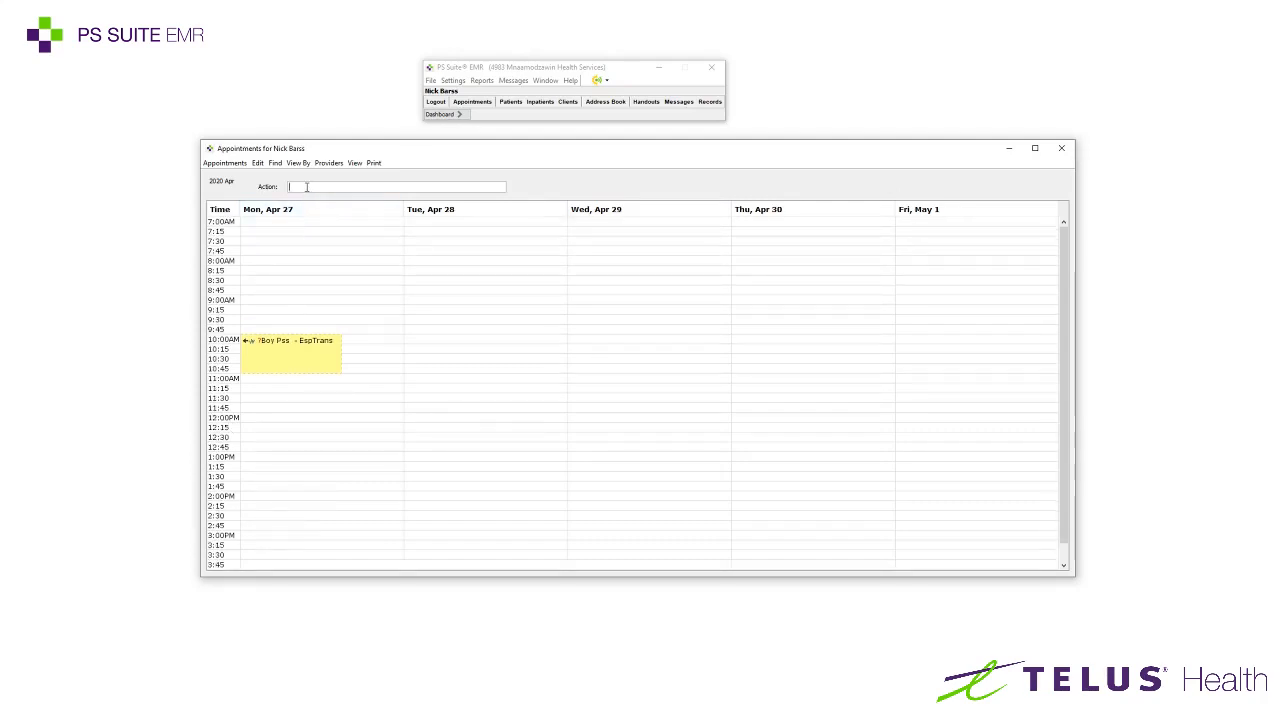
pyautogui.press('Return')
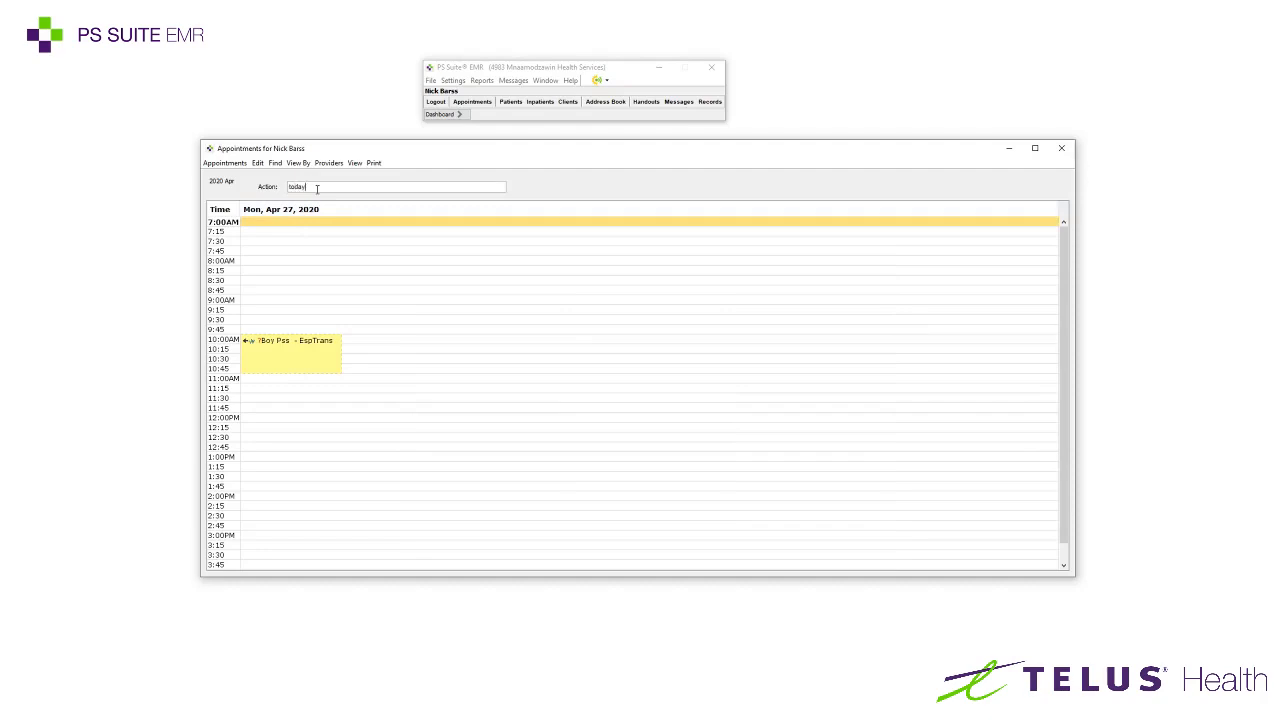
pyautogui.press('Return')
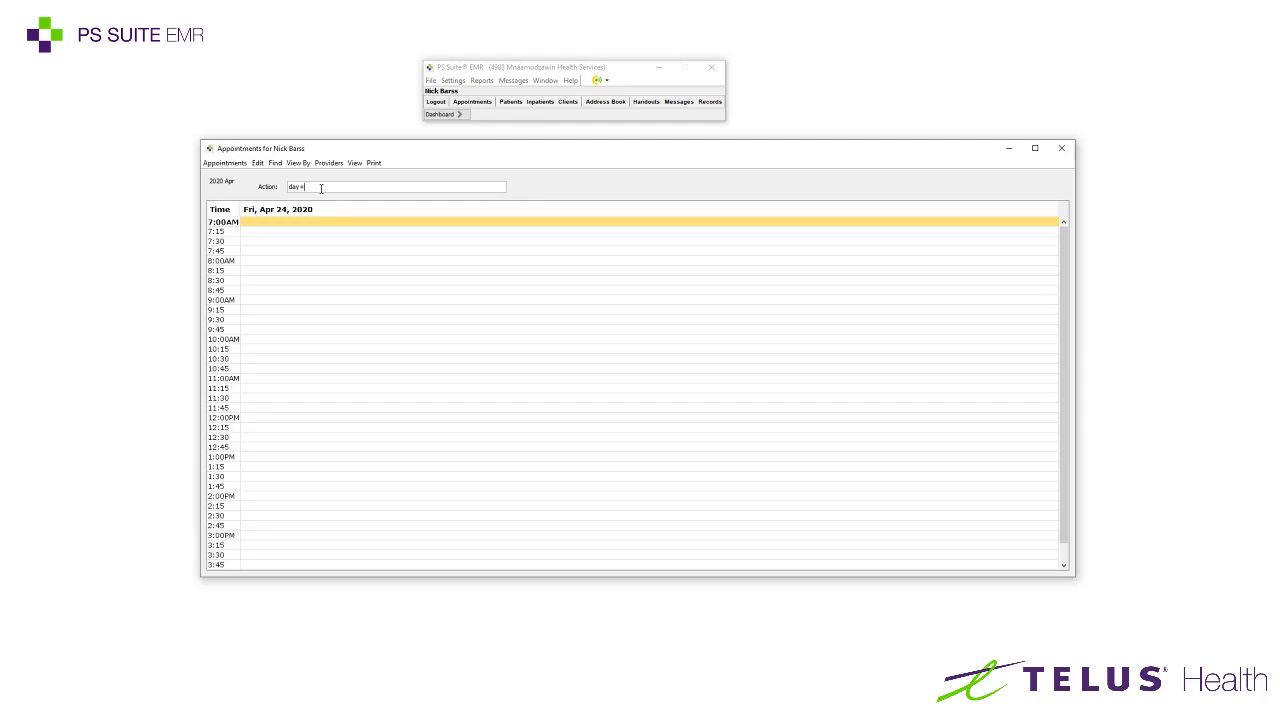
pyautogui.press('Return')
pyautogui.write('week')
pyautogui.press('Return')
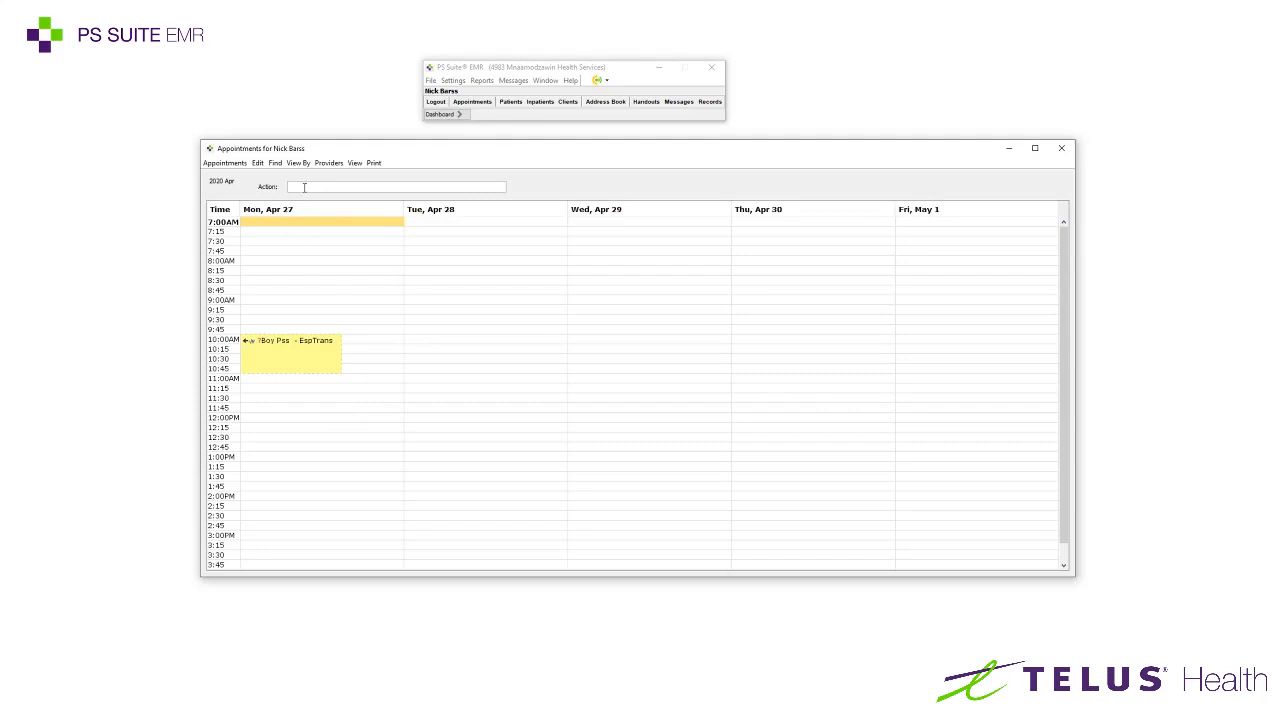
# Step through the schedule with week commands: forward one, back one, ahead four, back five
pyautogui.write('meeke')
pyautogui.press('Return')
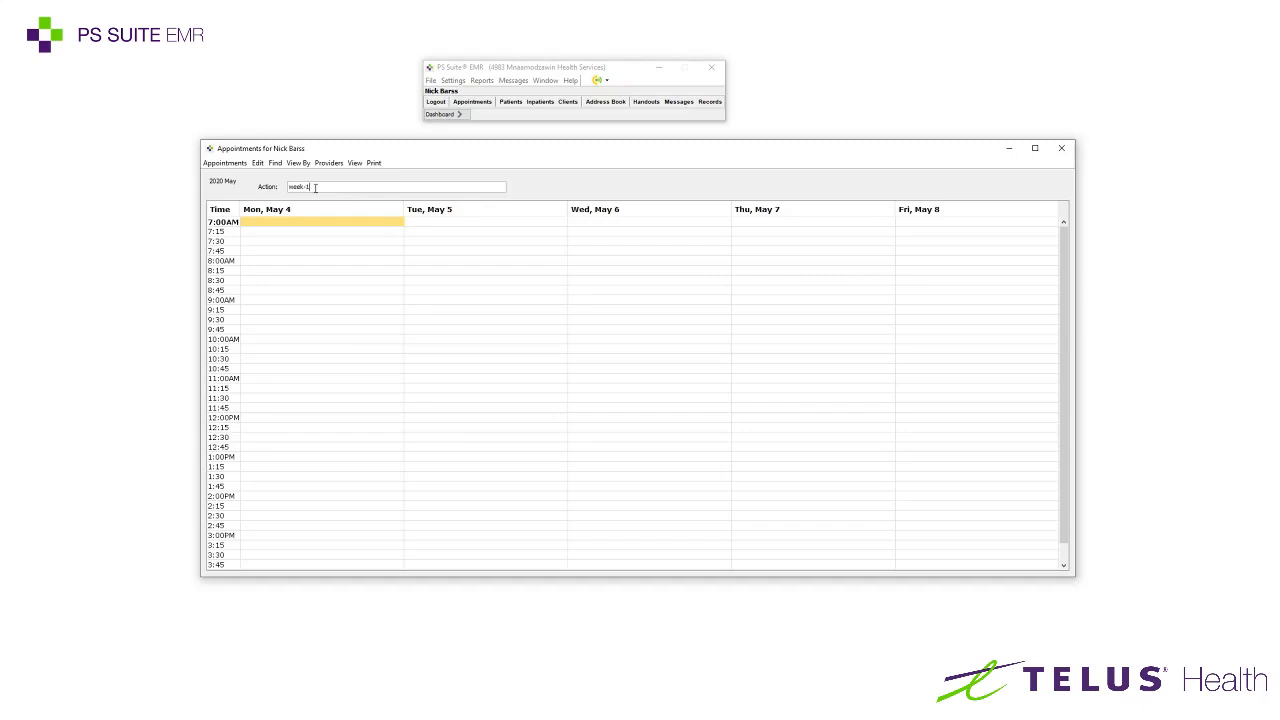
pyautogui.press('Return')
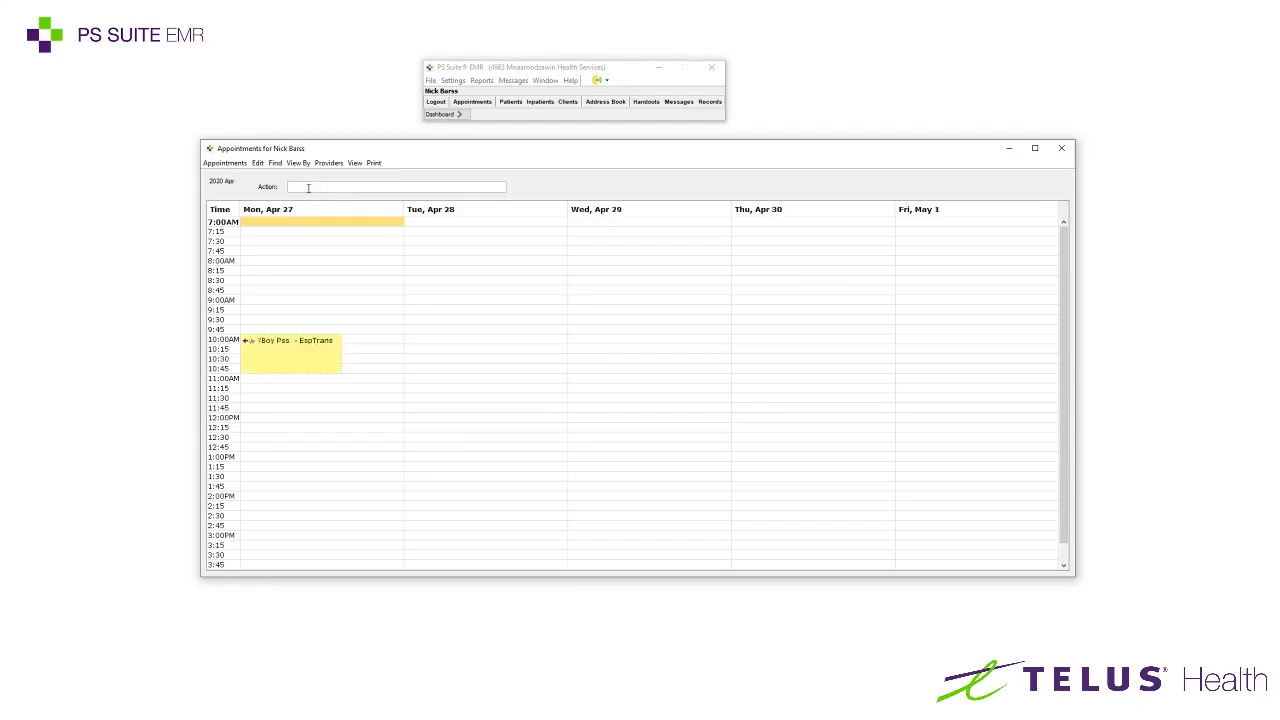
pyautogui.write('week+4')
pyautogui.press('Return')
pyautogui.write('week')
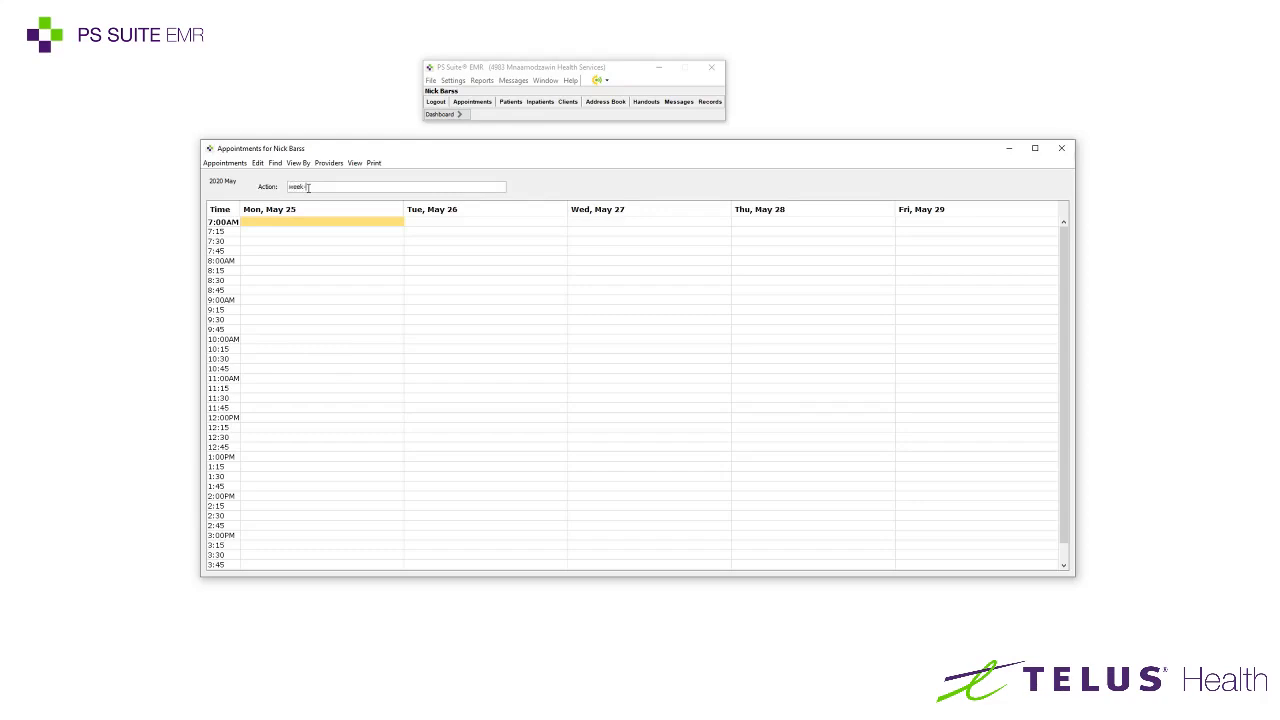
pyautogui.write('-5')
pyautogui.press('Return')
# Jump to the week of Apr 27 – May 1, then switch to the April 2020 month view
pyautogui.write('week+')
pyautogui.press('Return')
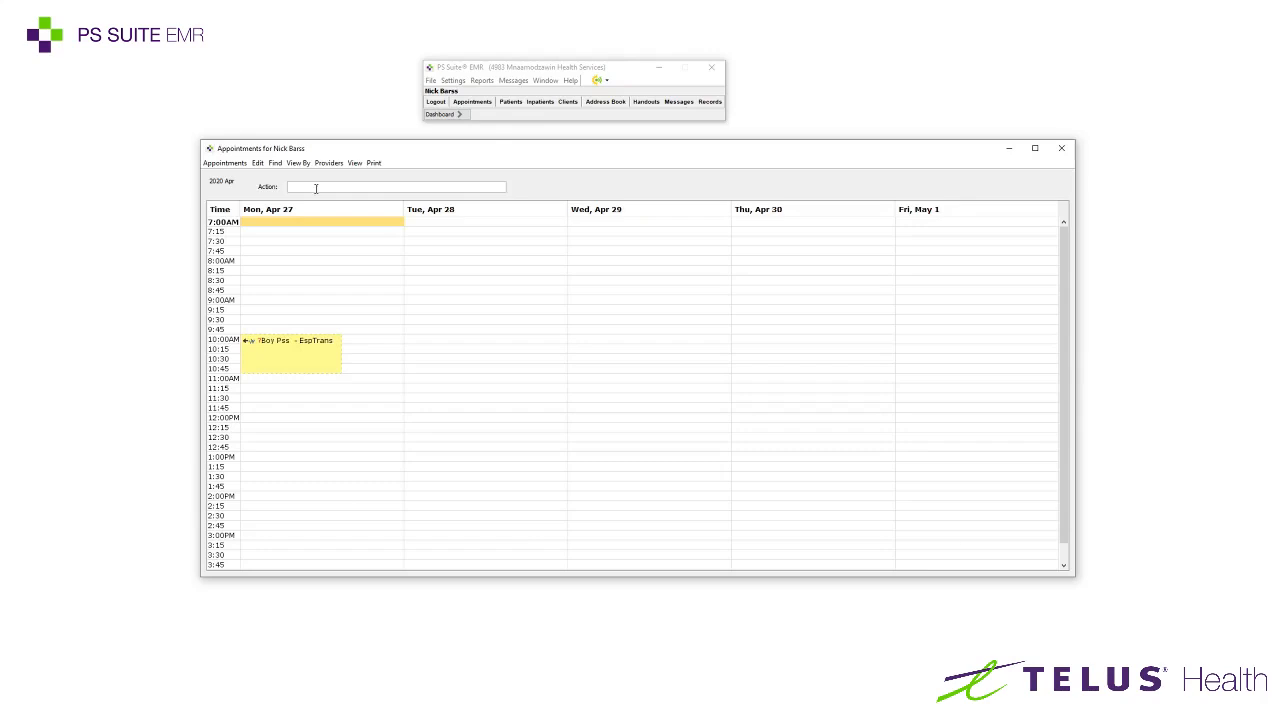
pyautogui.write('month')
pyautogui.press('Return')
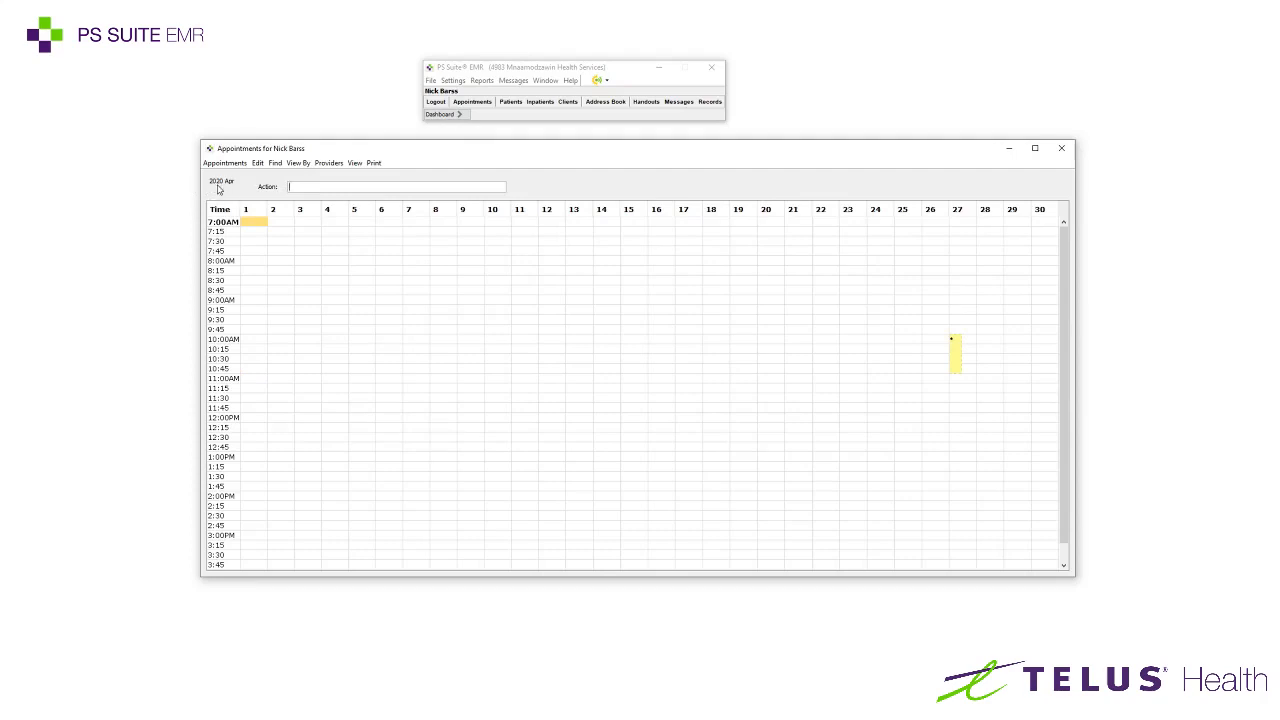
# Move the month view ahead to May and back to April with month +1 and month-1
pyautogui.click(304, 188)
pyautogui.write('month +1')
pyautogui.press('Return')
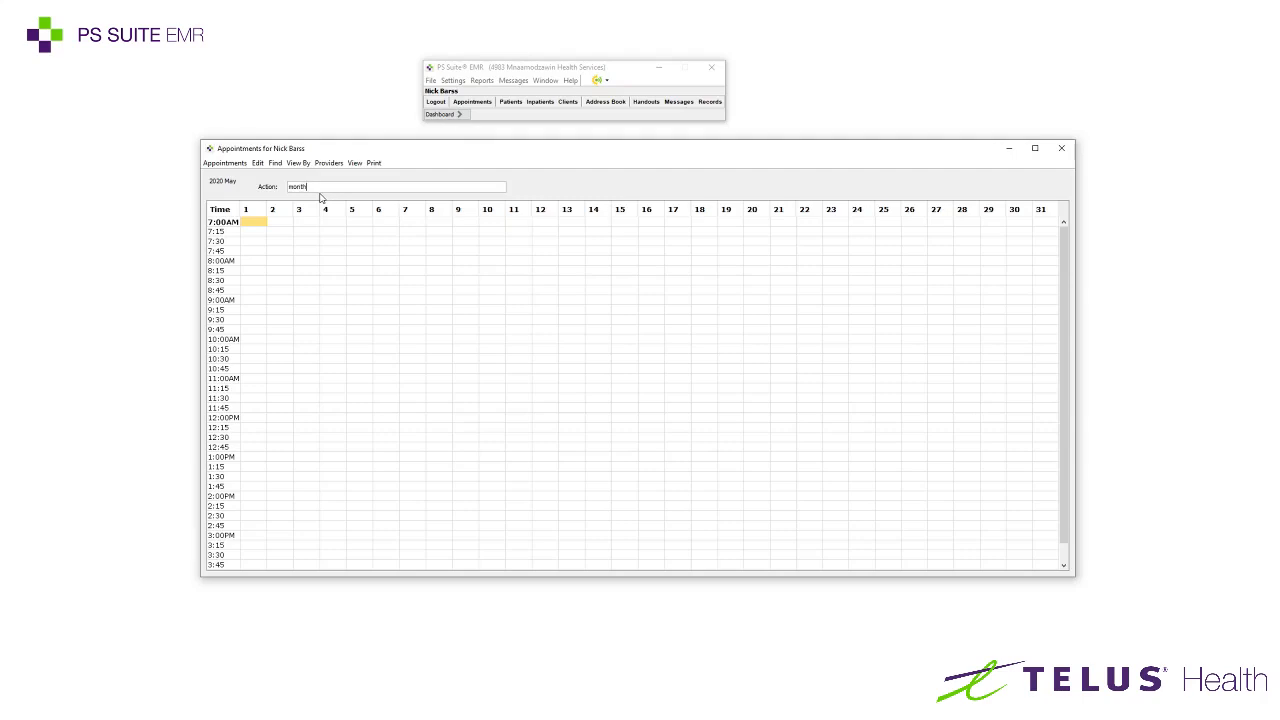
pyautogui.write('month-1')
pyautogui.press('Return')
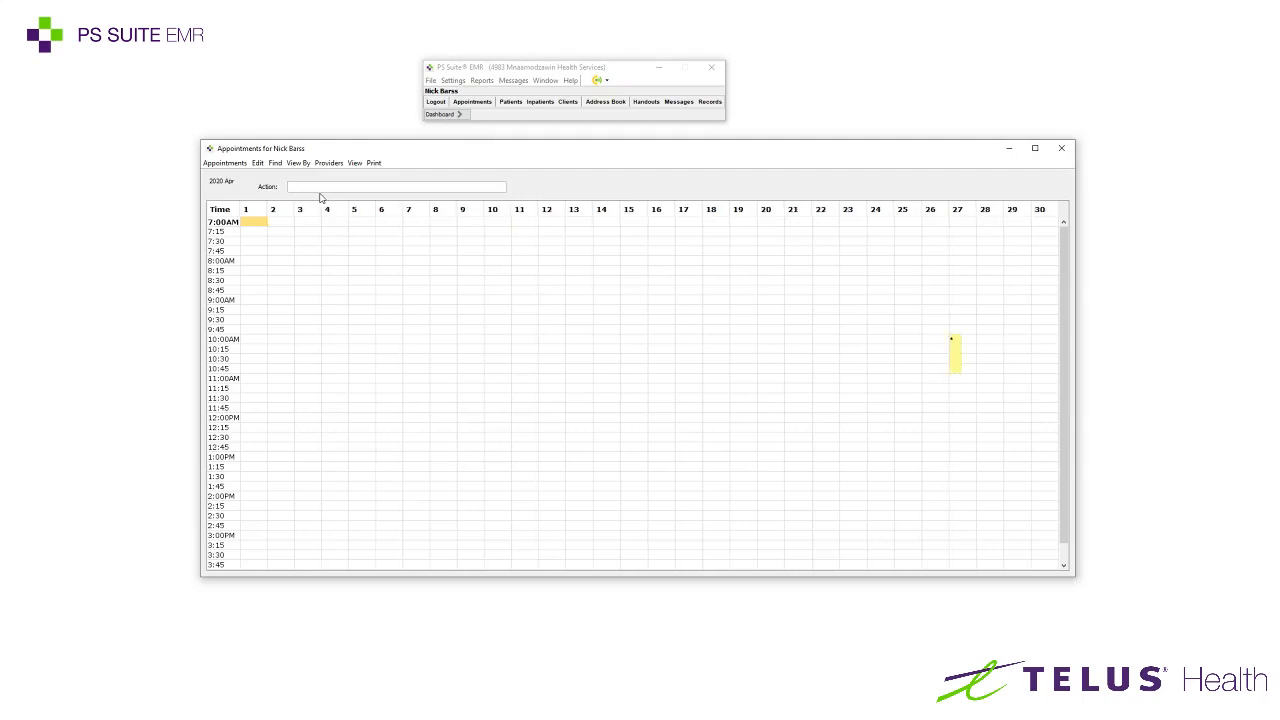
# Jump to today's week, then step forward to the week of Apr 27 – May 1
pyautogui.write('toda')
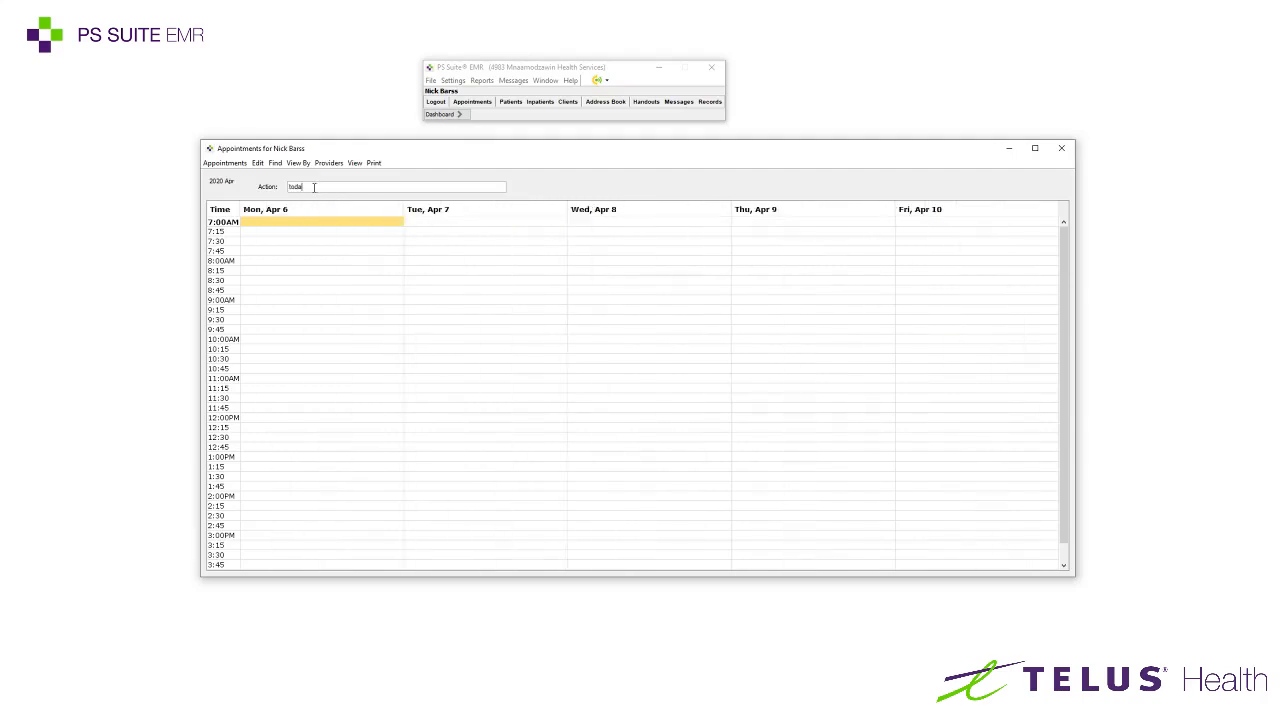
pyautogui.press('Return')
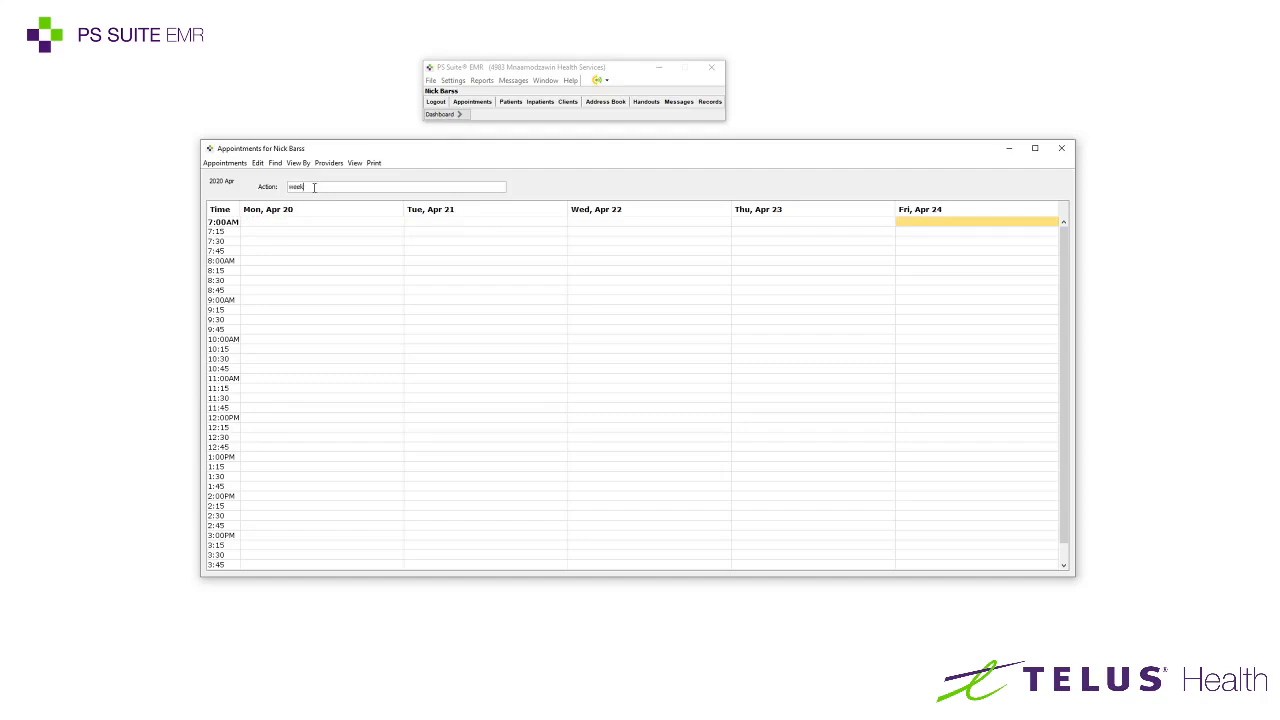
pyautogui.press('Return')
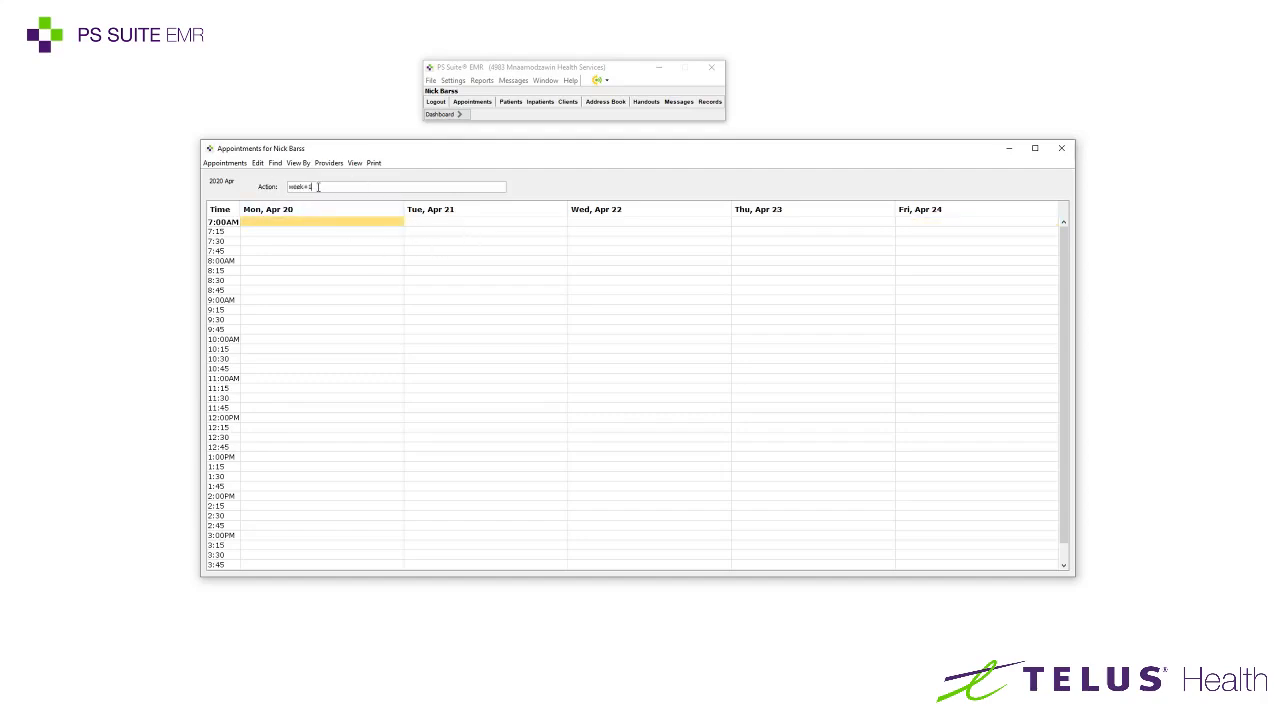
pyautogui.write('week+1')
pyautogui.press('Return')
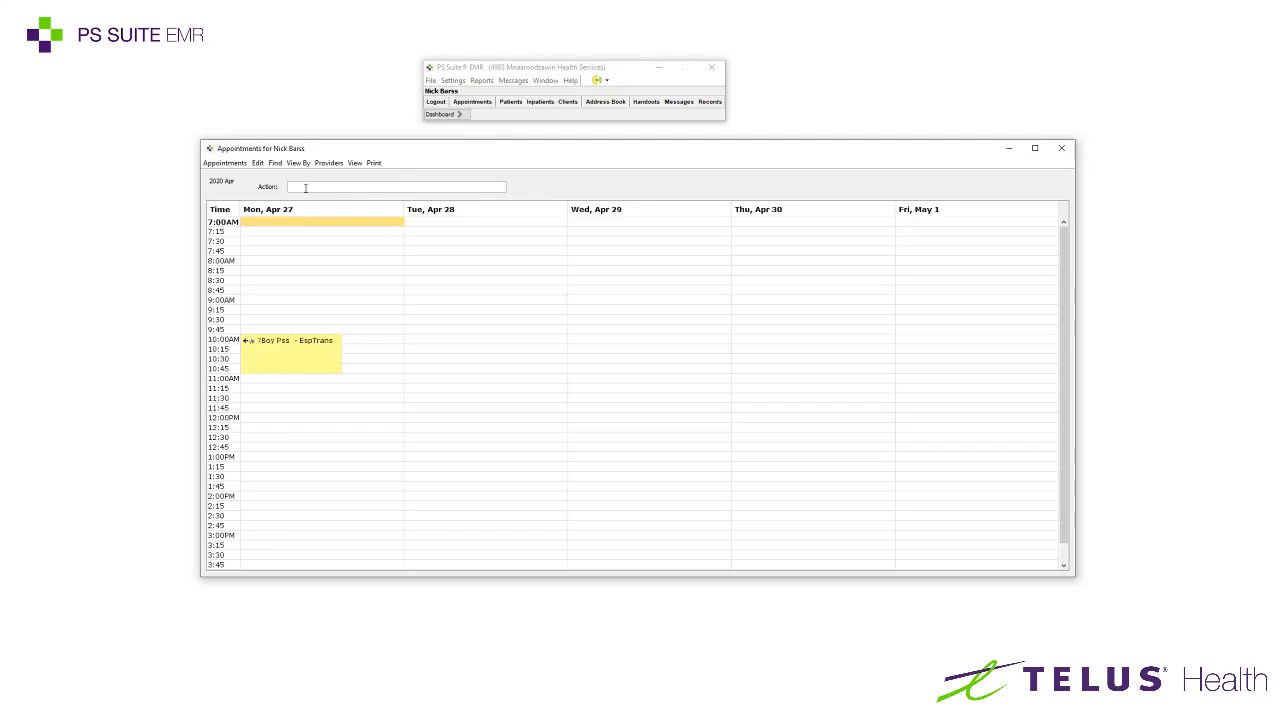
pyautogui.press('Return')
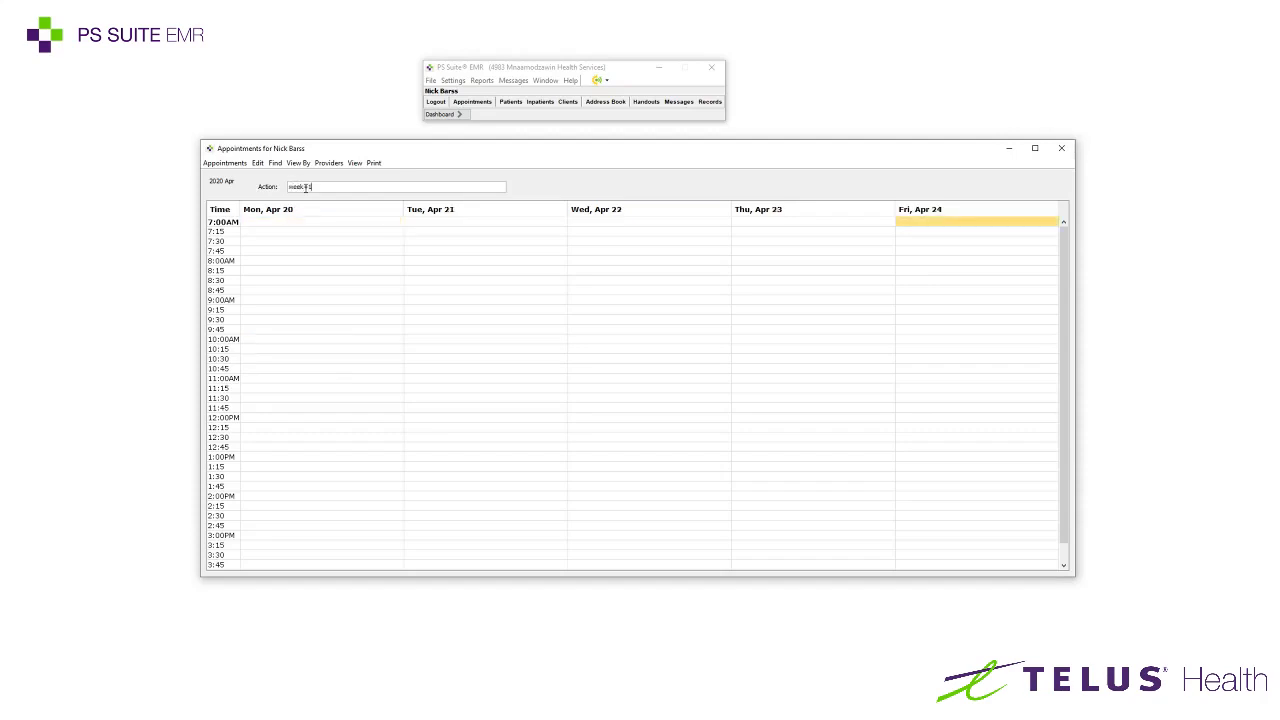
pyautogui.press('Return')
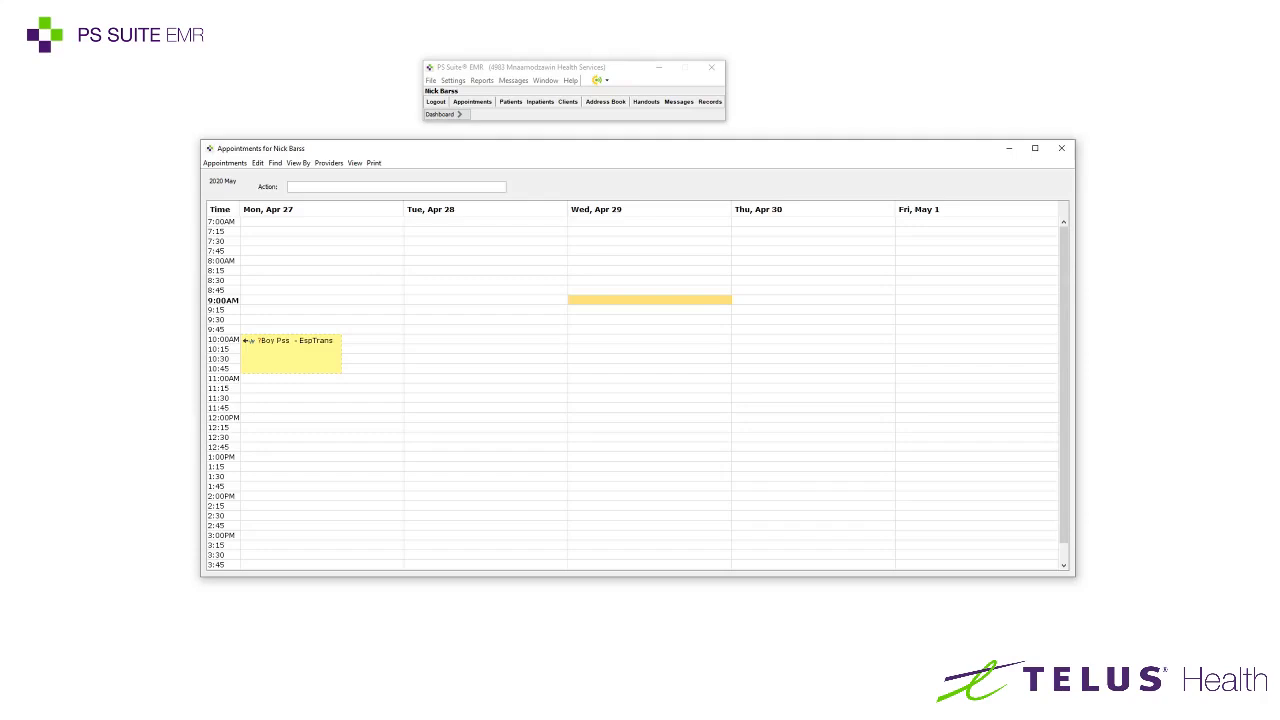
# Book the first test patient matching 'pss, b' at 9:00 AM on Wed Apr 29
pyautogui.click(214, 301)
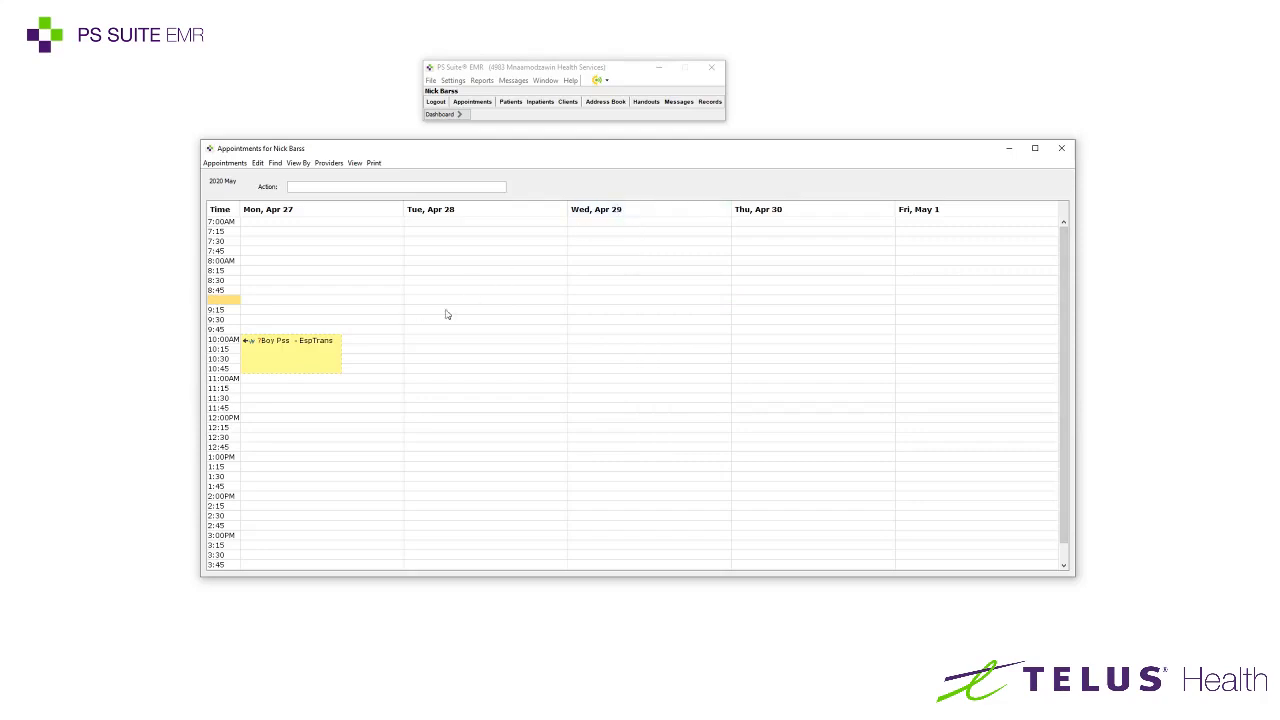
pyautogui.click(610, 301)
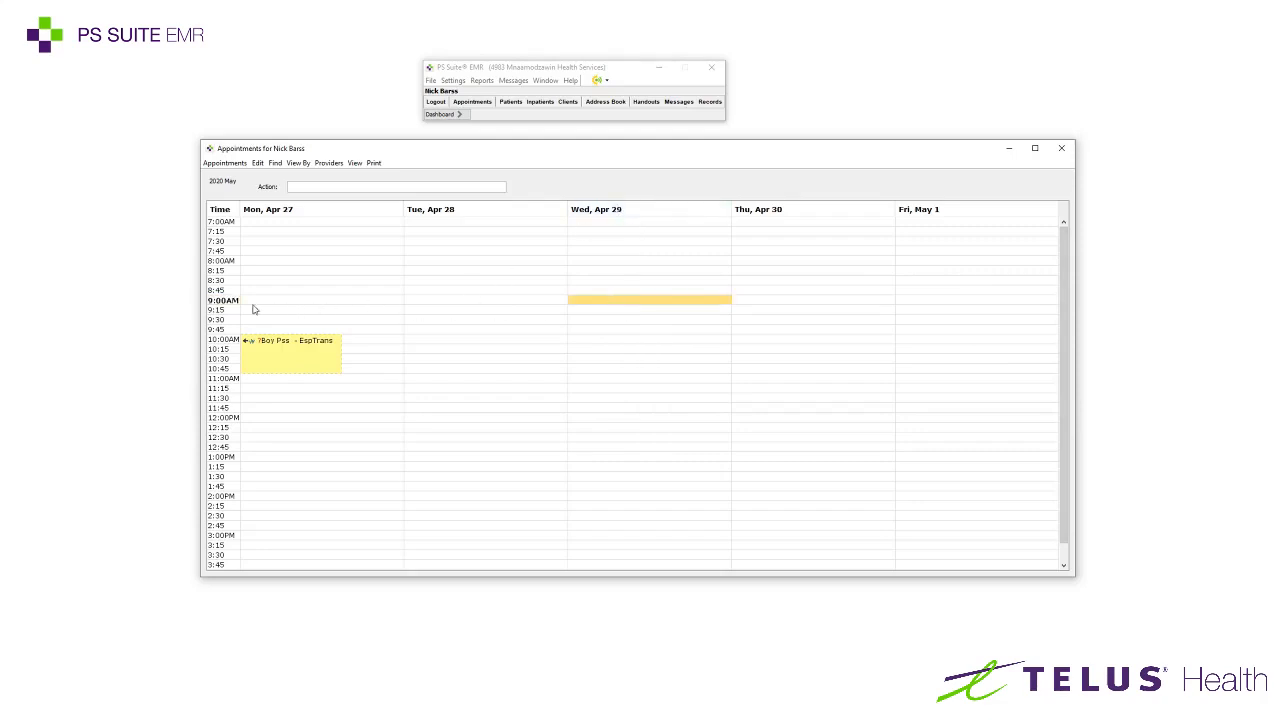
pyautogui.doubleClick(605, 303)
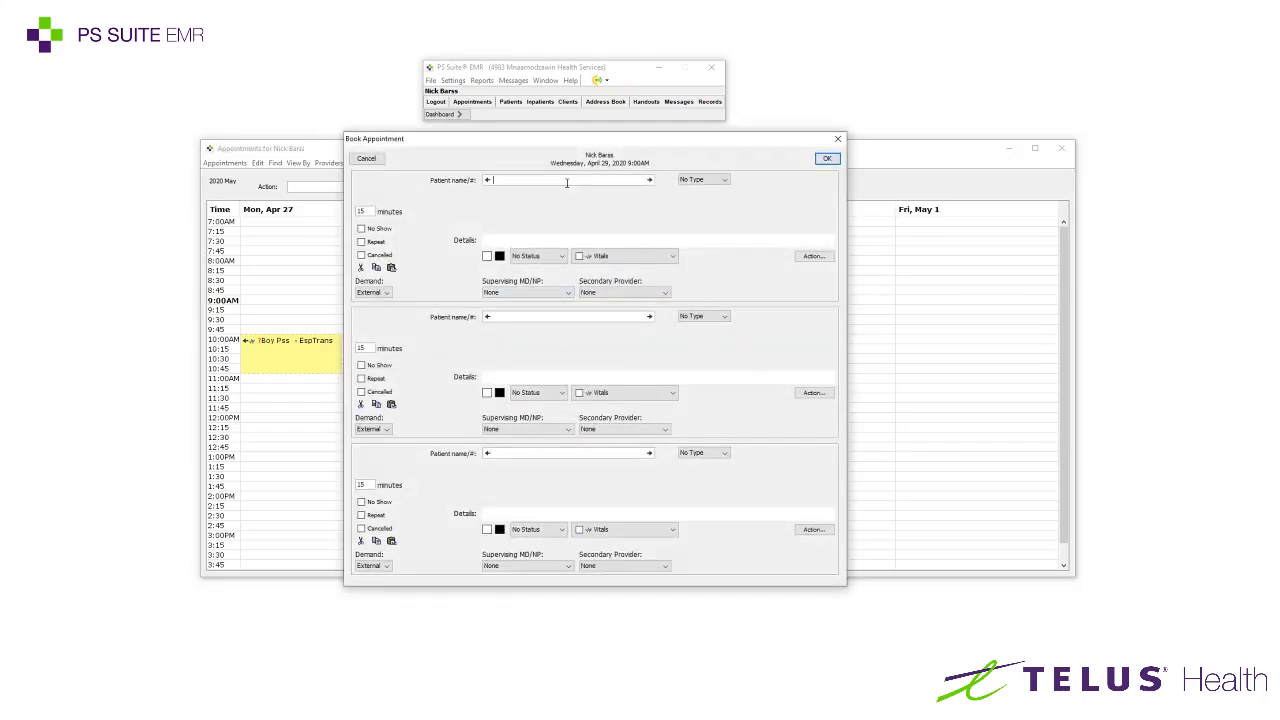
pyautogui.write('pss, b')
pyautogui.press('Return')
pyautogui.moveTo(448, 262); pyautogui.dragTo(542, 242)
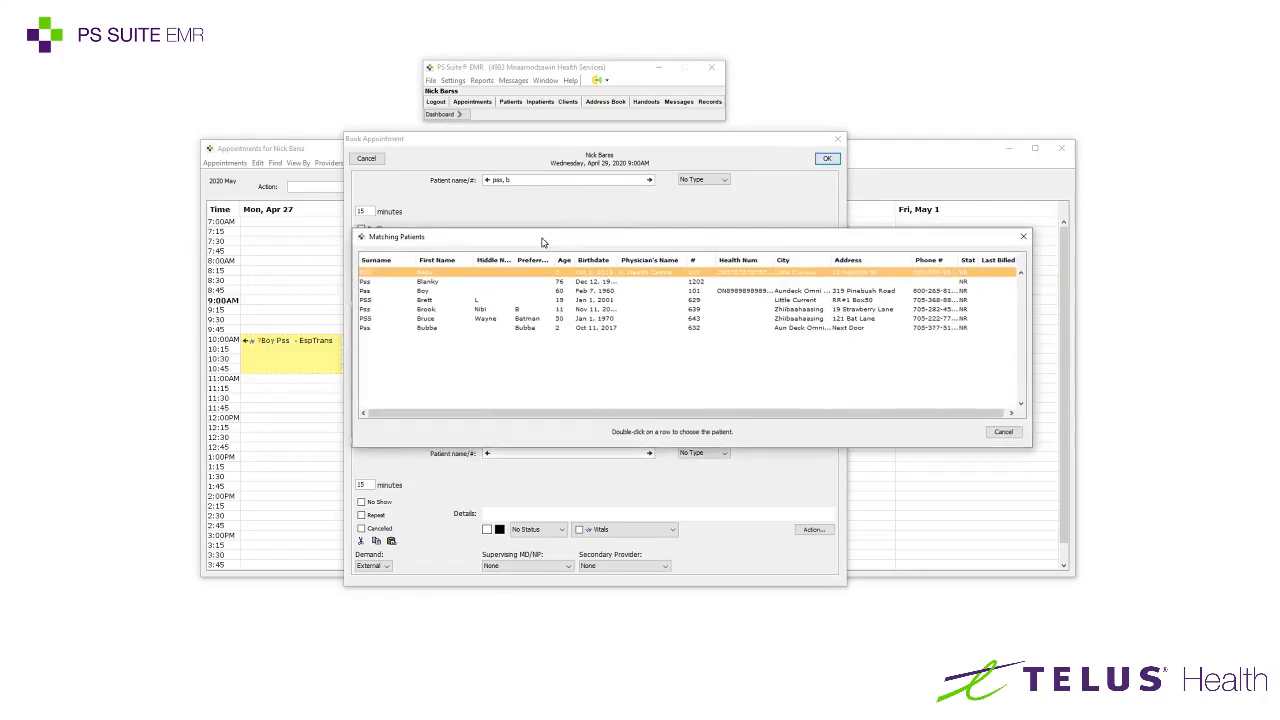
pyautogui.doubleClick(366, 273)
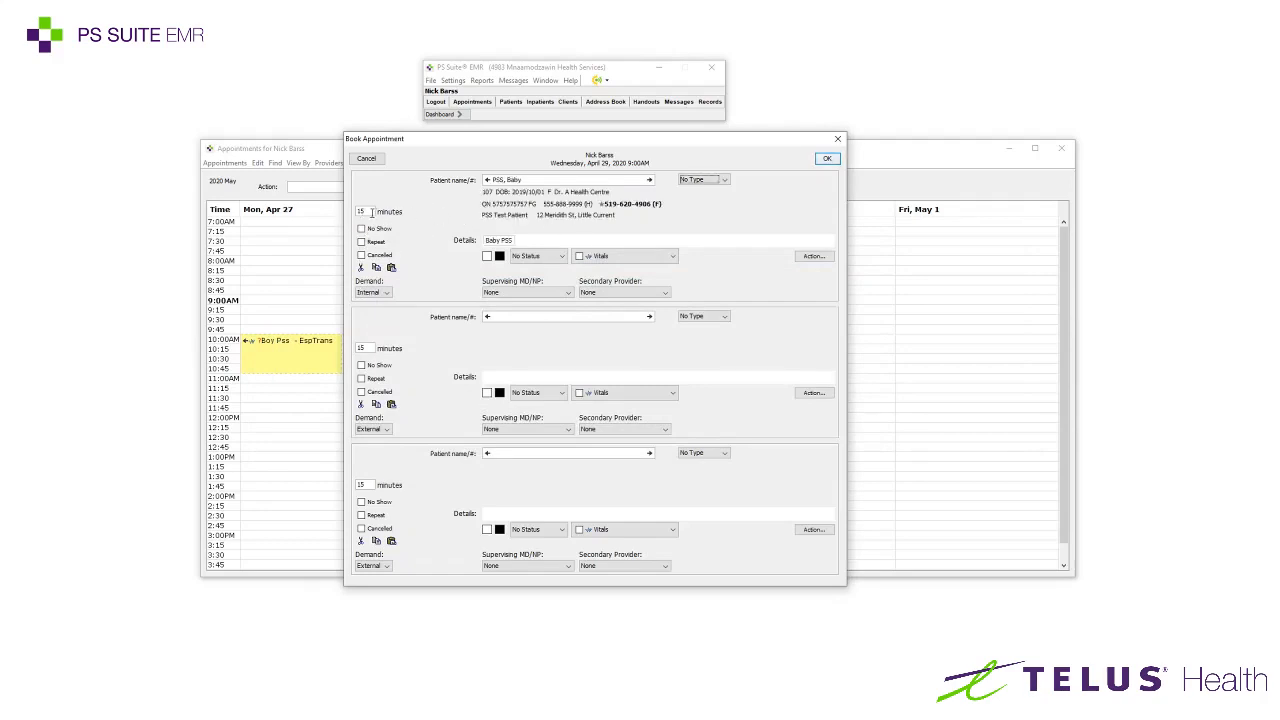
pyautogui.doubleClick(362, 211)
pyautogui.click(829, 159)
# Start a new booking in the Wednesday 9:15 slot
pyautogui.click(596, 322)
pyautogui.click(595, 311)
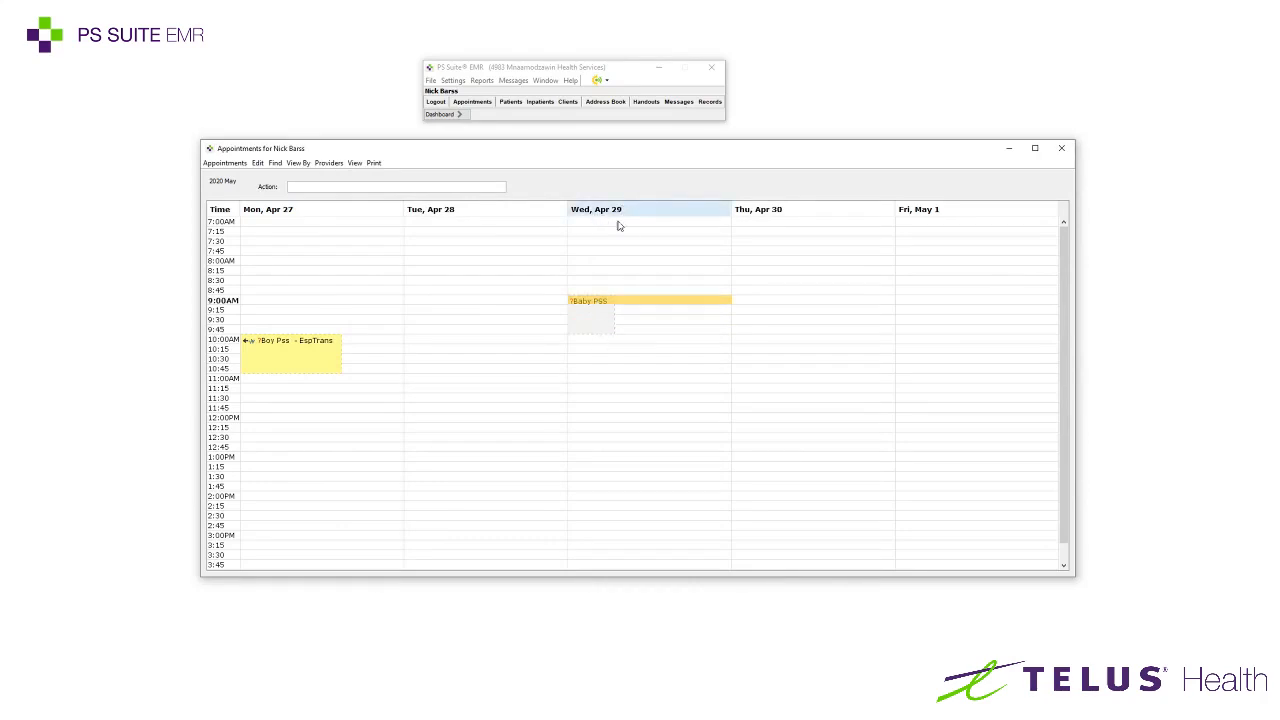
pyautogui.doubleClick(593, 316)
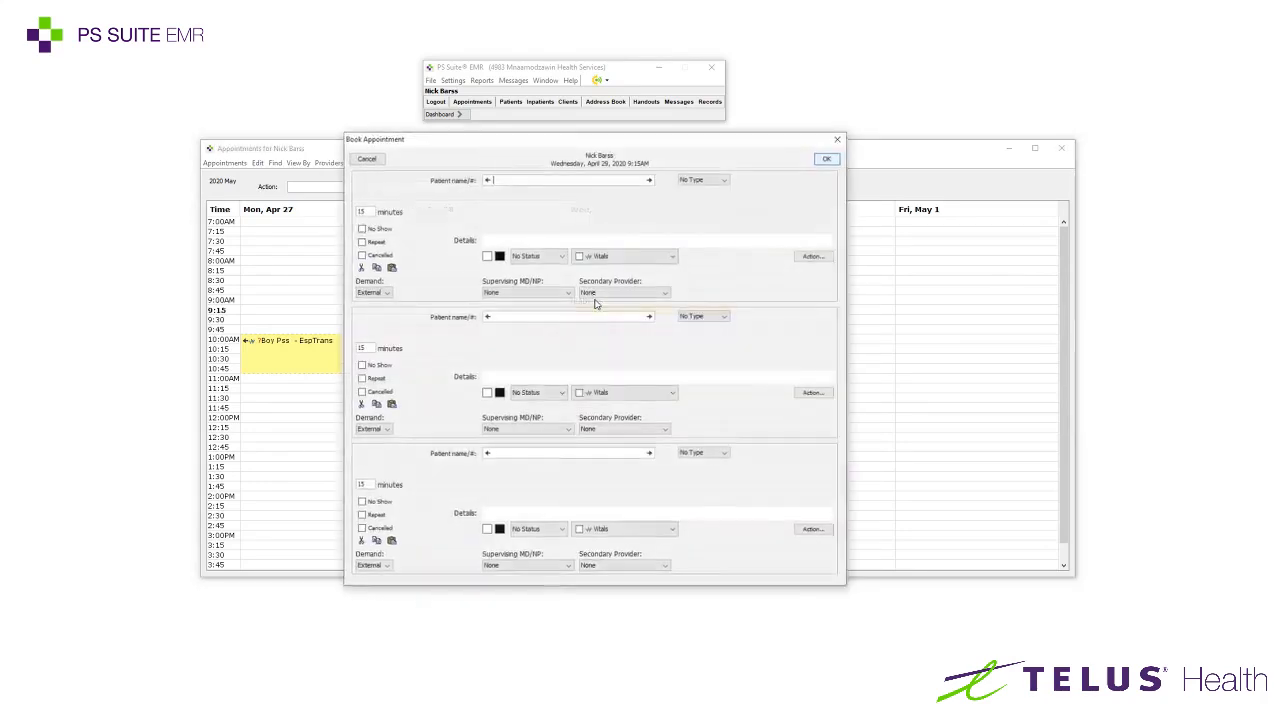
# Add a second matching test patient to the 9:00 Wednesday booking, dismissing the health number warning
pyautogui.click(827, 158)
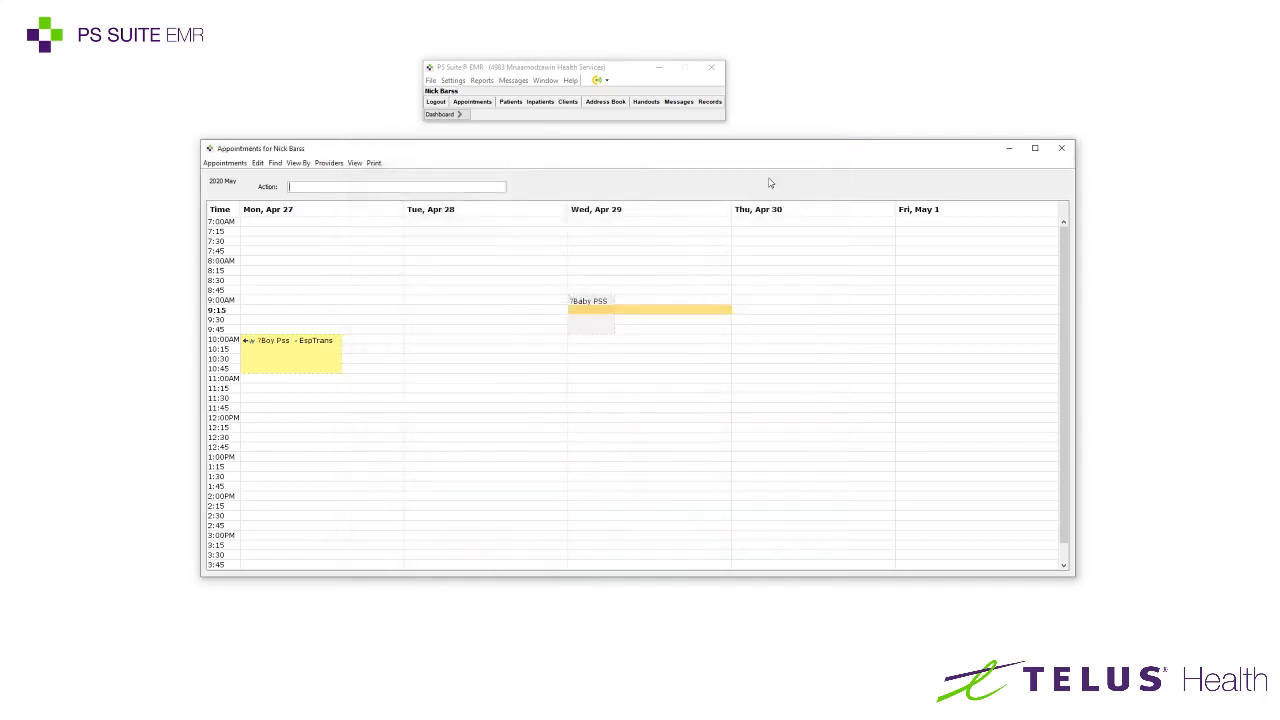
pyautogui.doubleClick(646, 300)
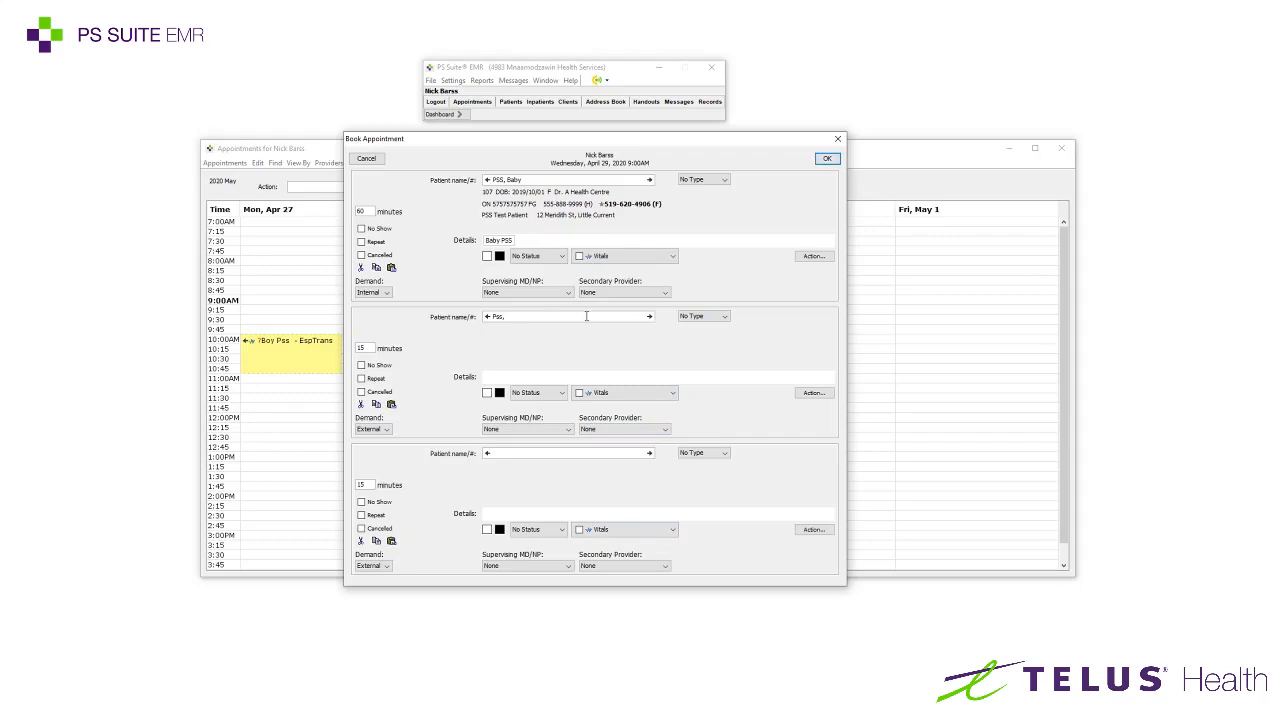
pyautogui.press('Return')
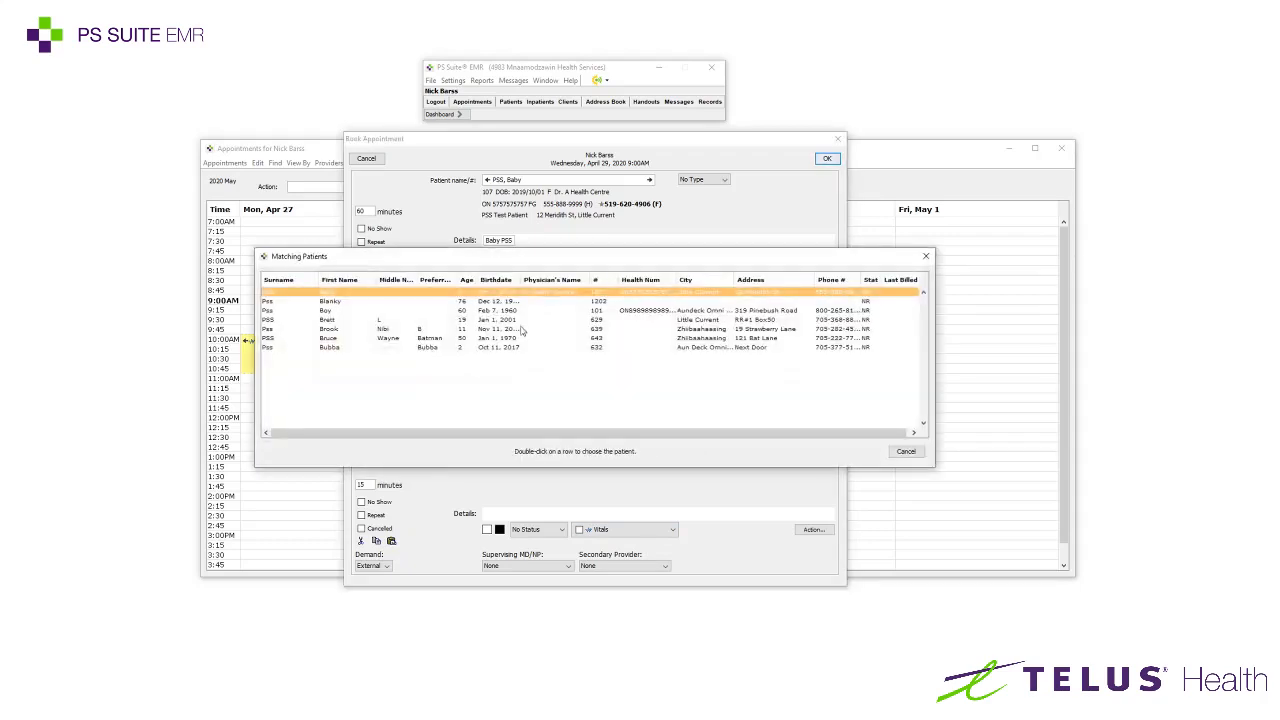
pyautogui.click(327, 302)
pyautogui.doubleClick(327, 302)
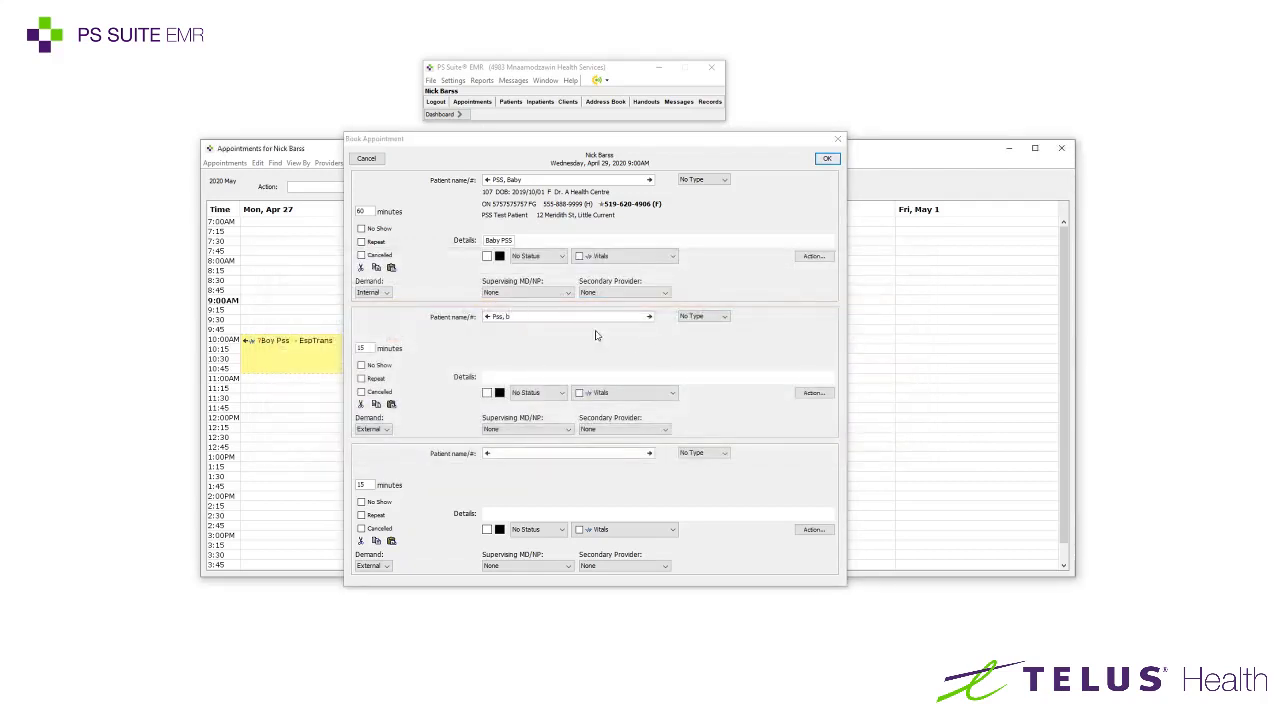
pyautogui.click(592, 378)
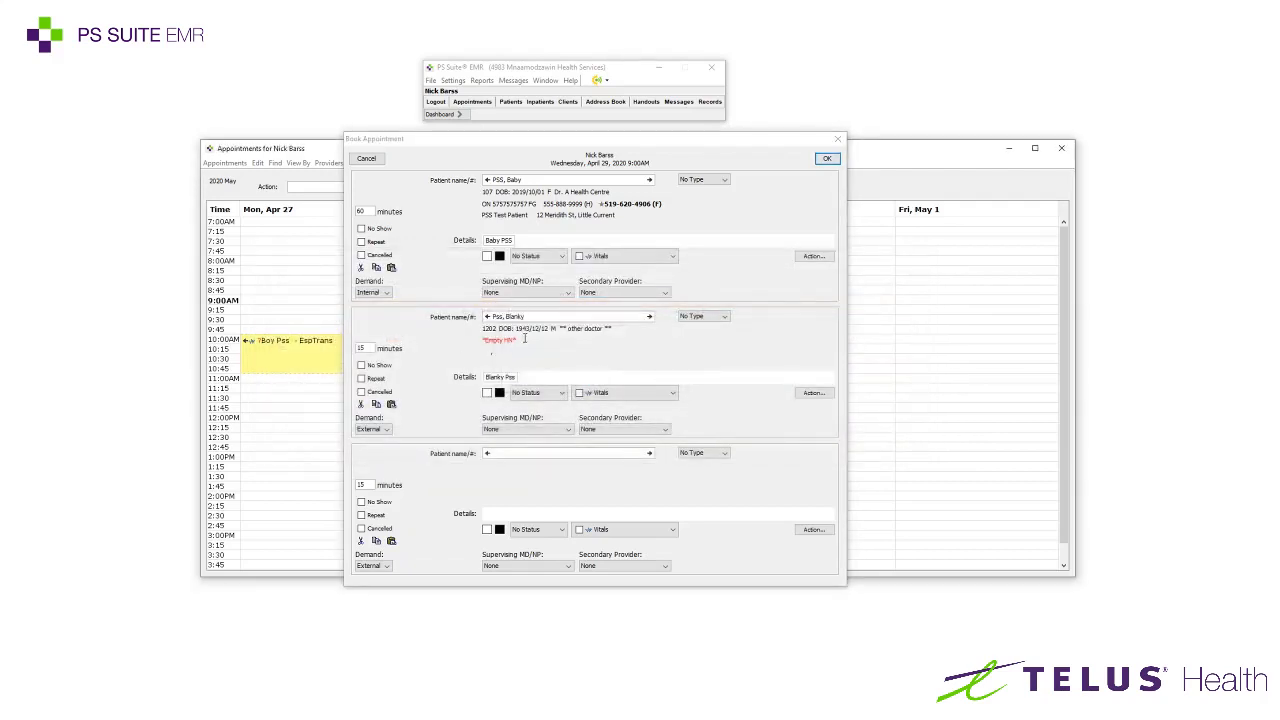
pyautogui.press('Return')
# Check the Wednesday 9:45, 9:00 and 9:15 slots around the double-booked appointment
pyautogui.click(657, 328)
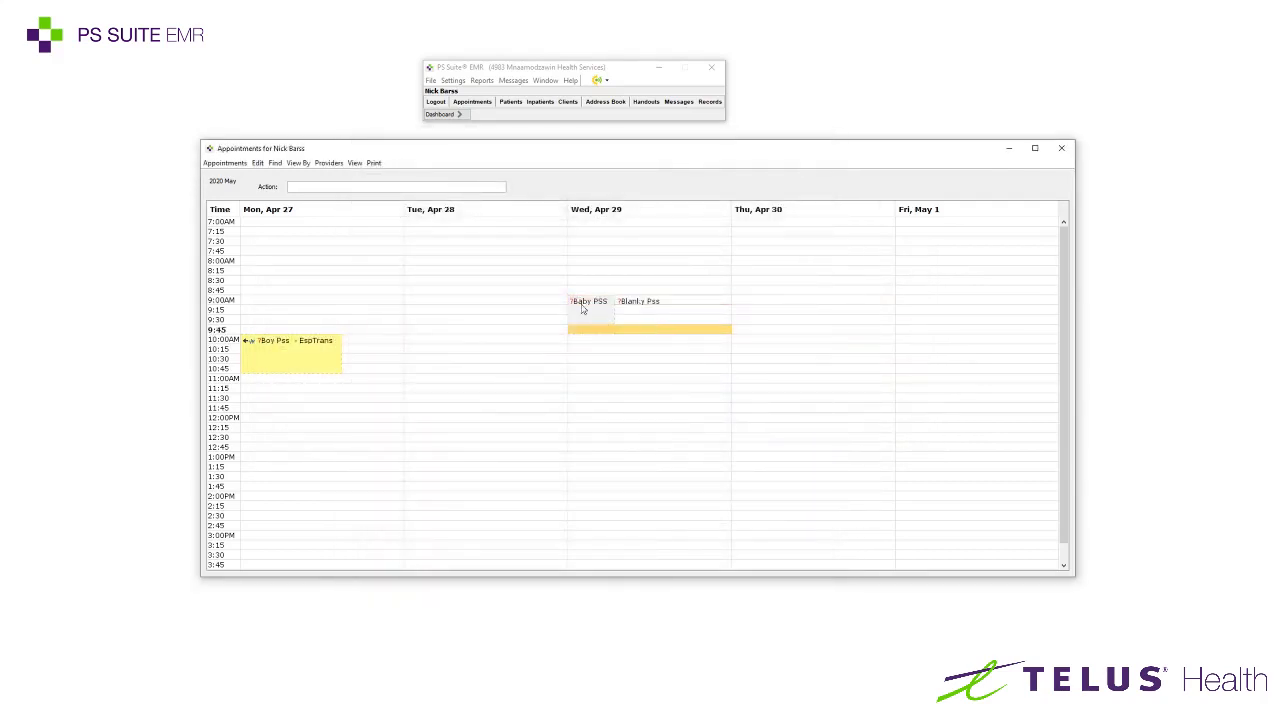
pyautogui.click(587, 304)
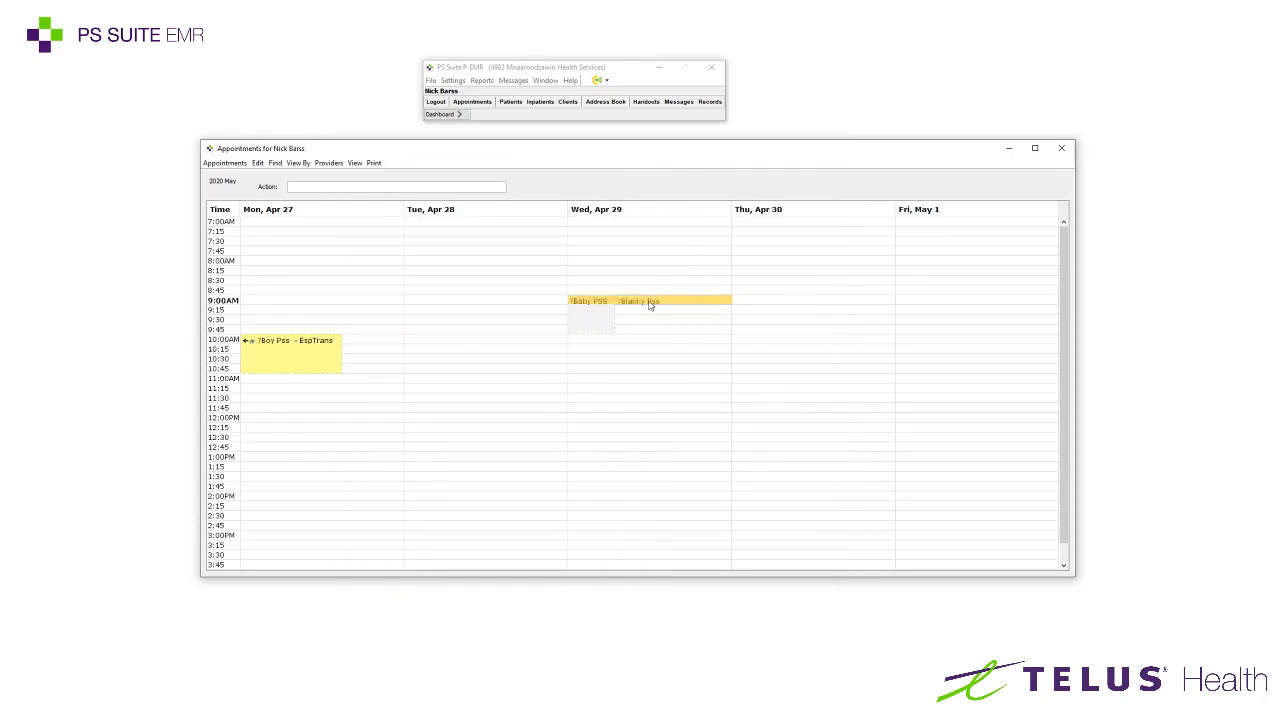
pyautogui.click(591, 312)
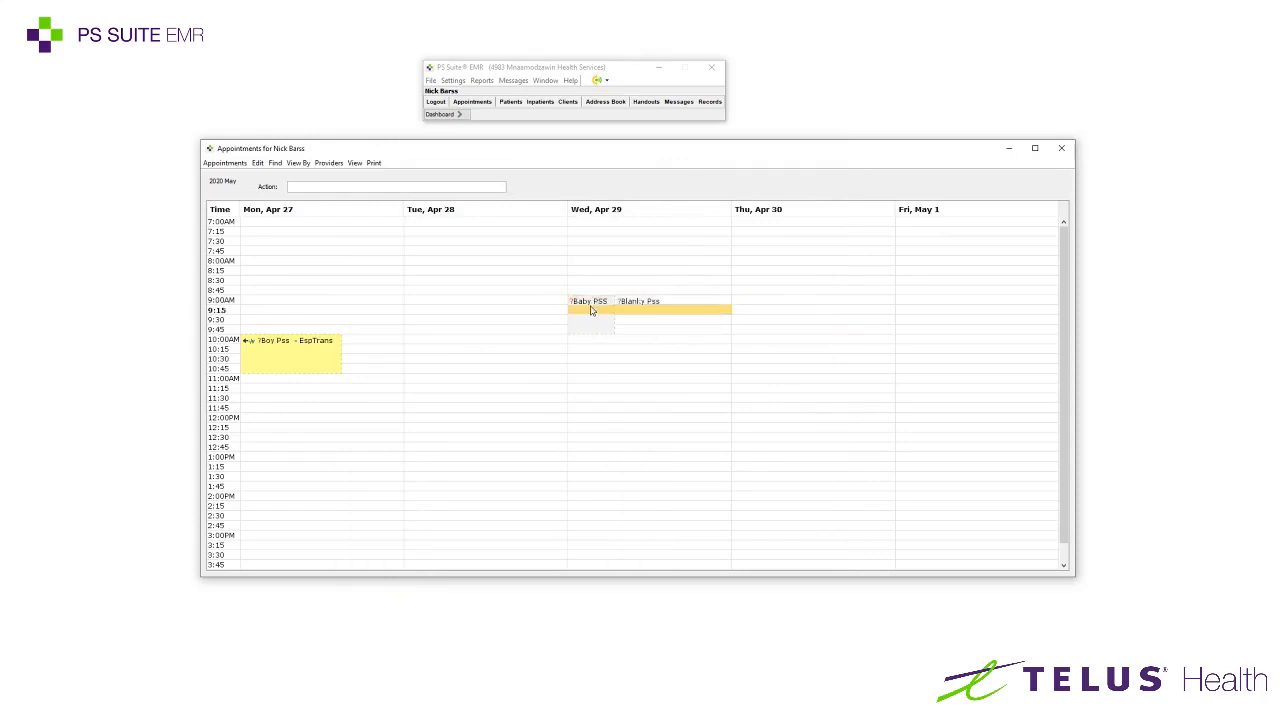
pyautogui.click(593, 303)
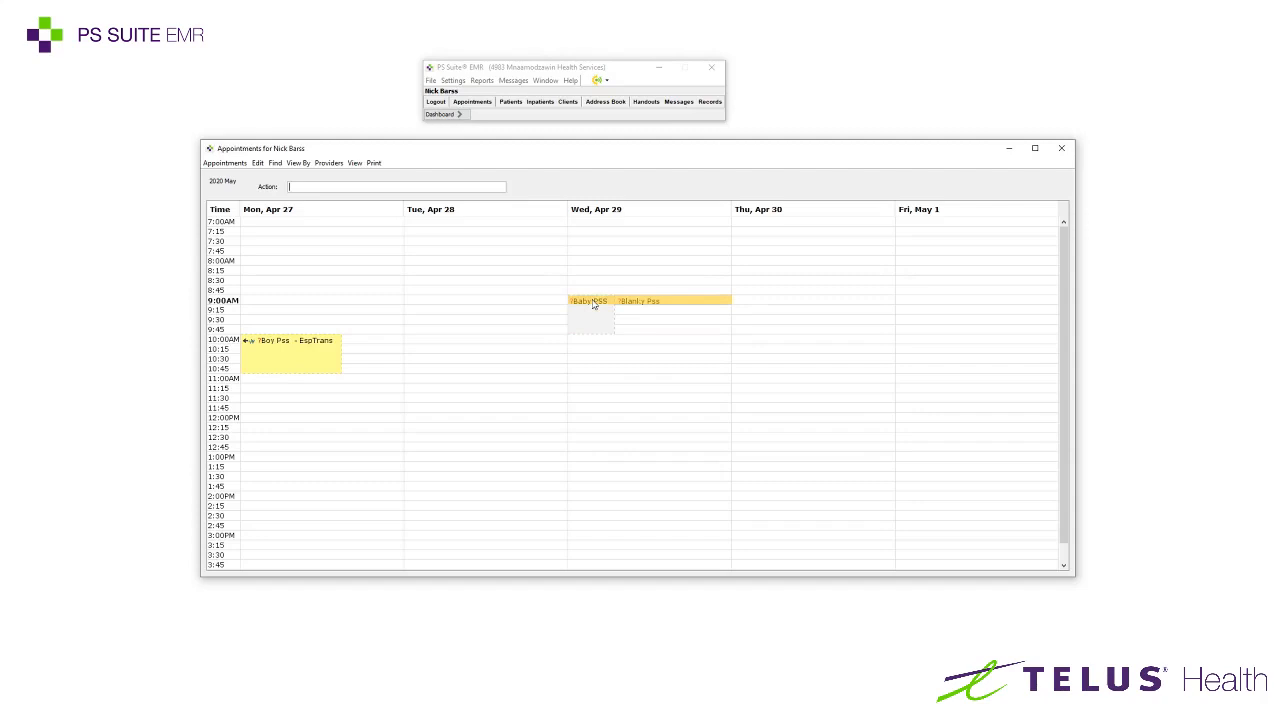
# Change the 9:00 Wednesday appointment's type to Follow up and its colour to lavender
pyautogui.doubleClick(604, 304)
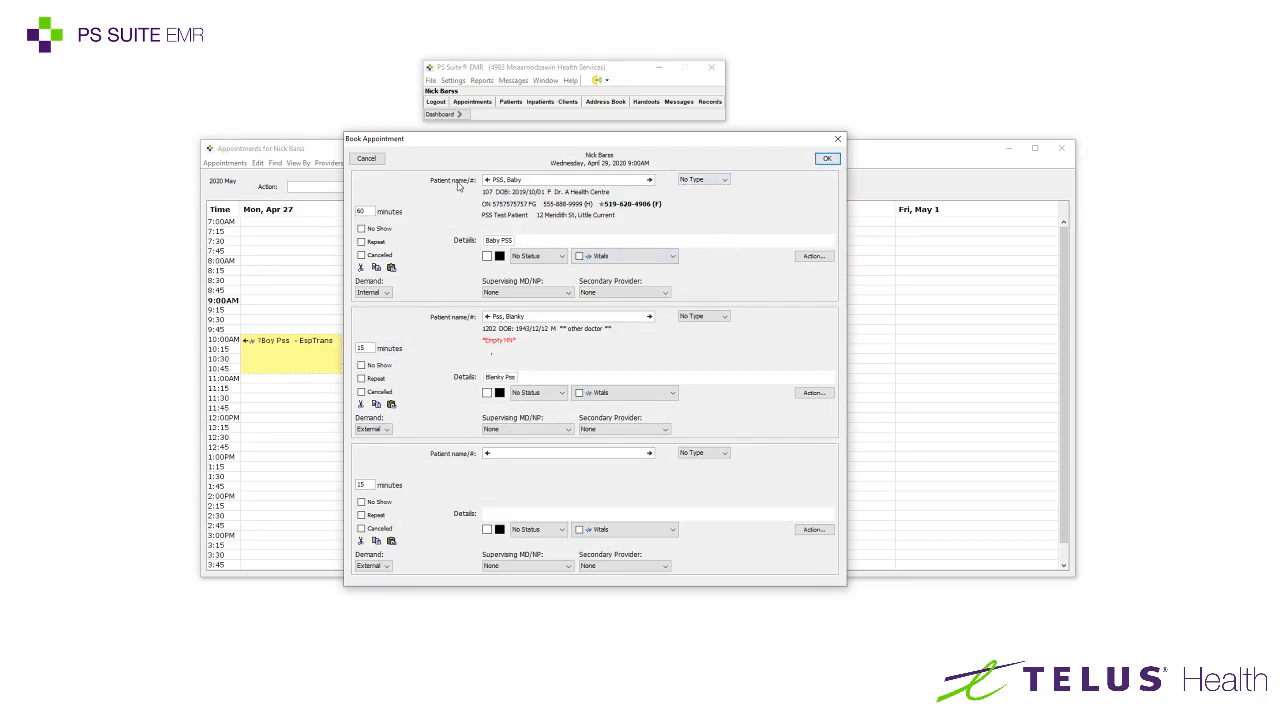
pyautogui.click(700, 180)
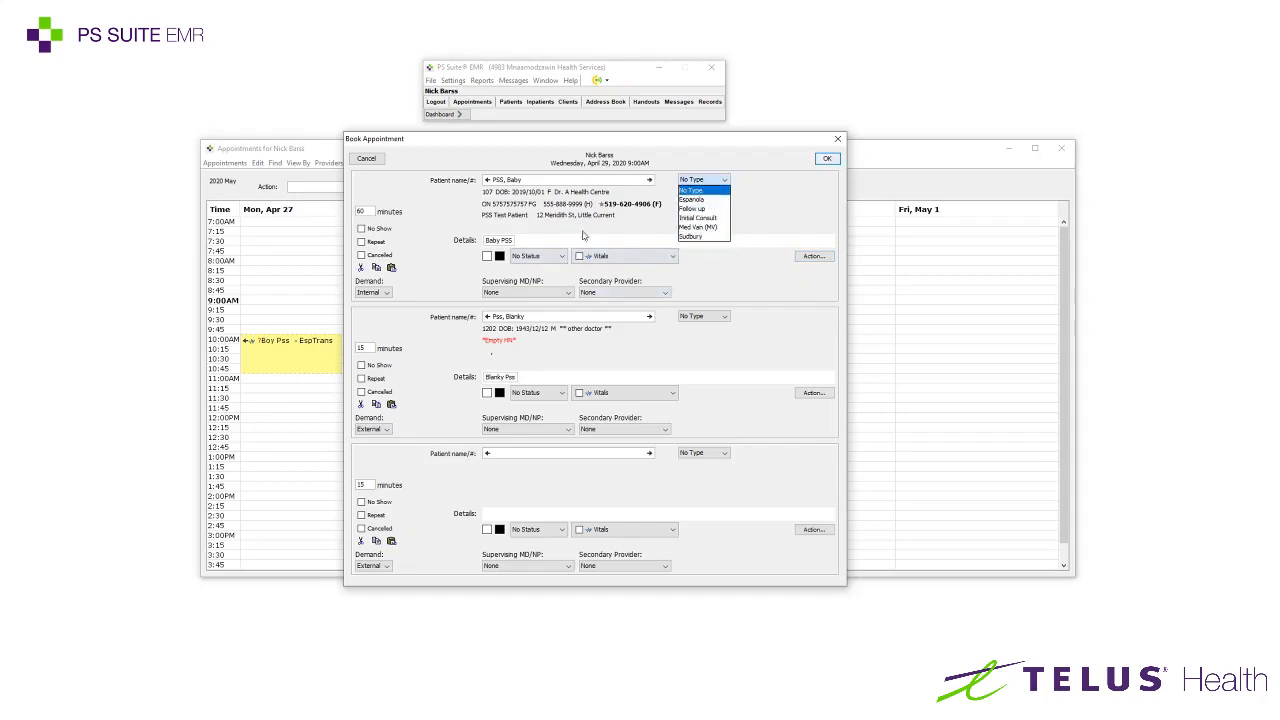
pyautogui.click(698, 209)
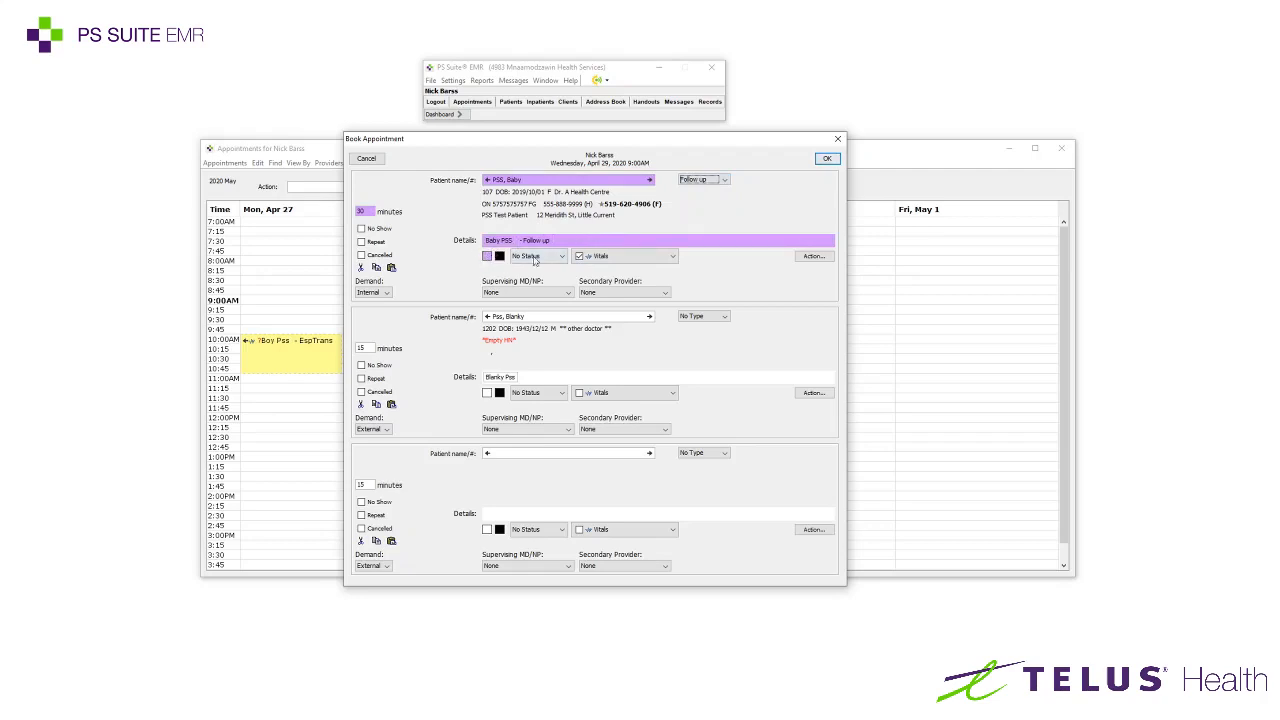
pyautogui.click(489, 258)
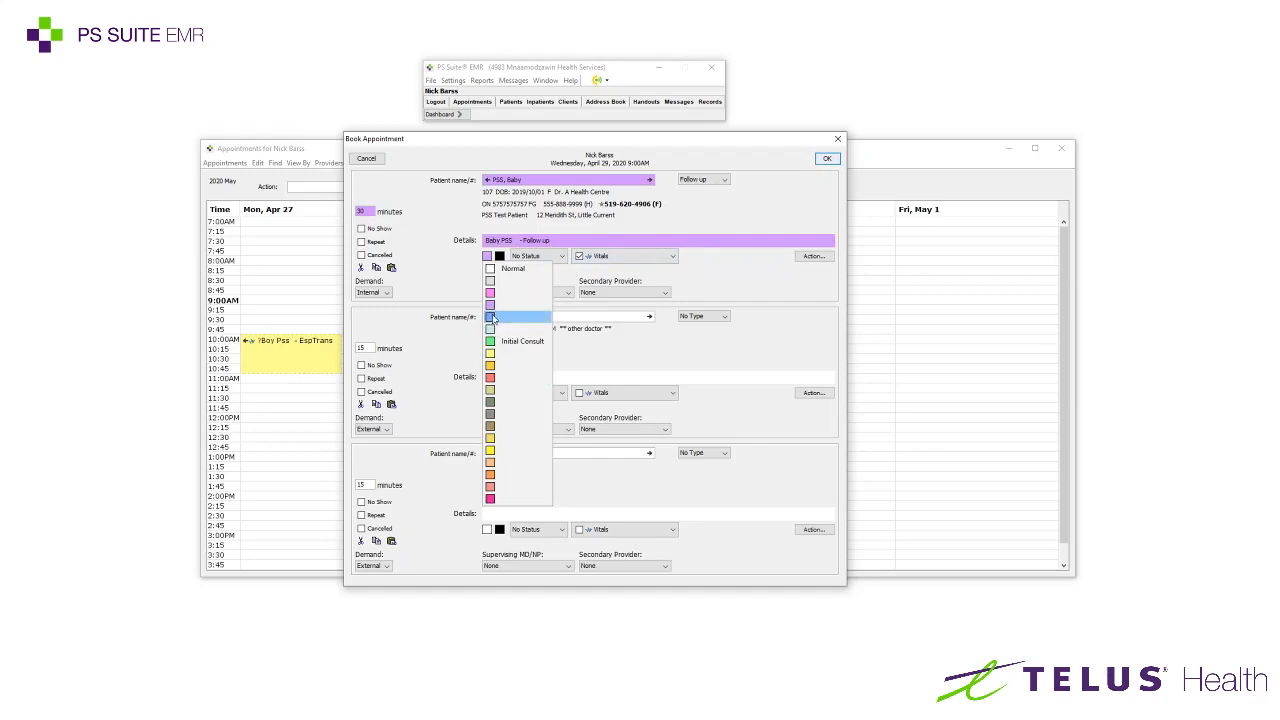
pyautogui.click(492, 318)
pyautogui.click(489, 258)
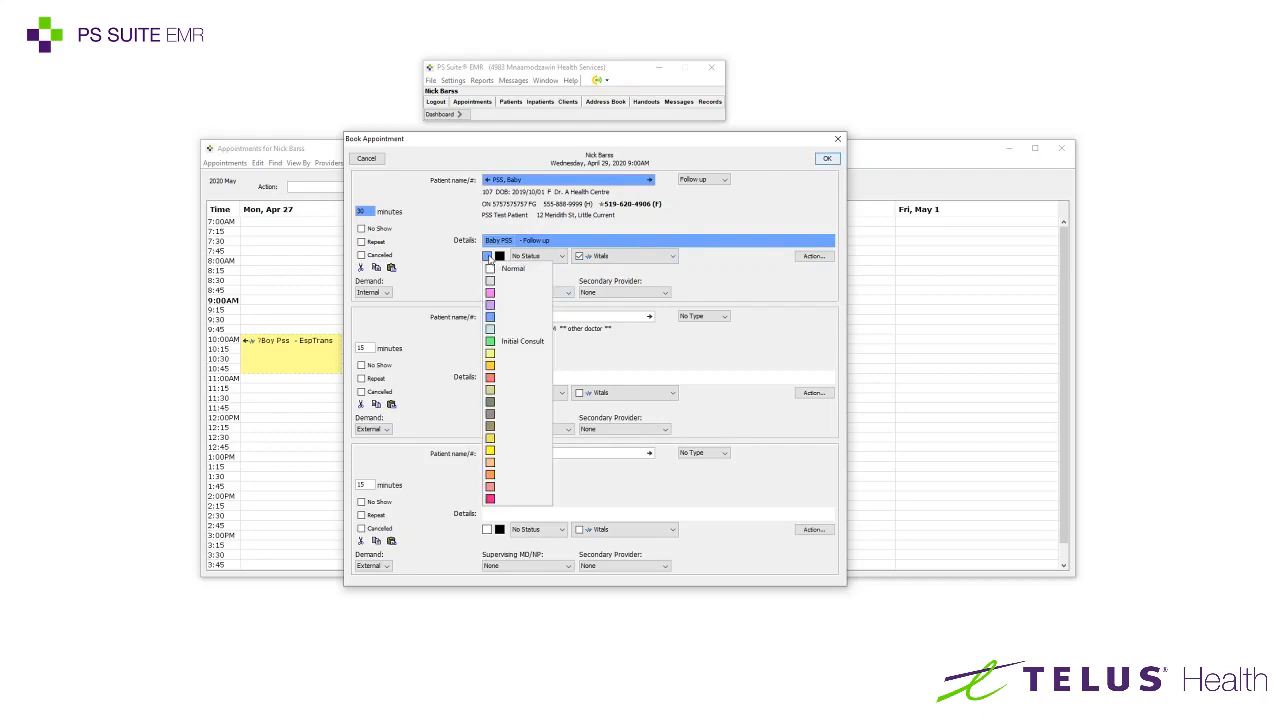
pyautogui.click(492, 280)
pyautogui.click(489, 257)
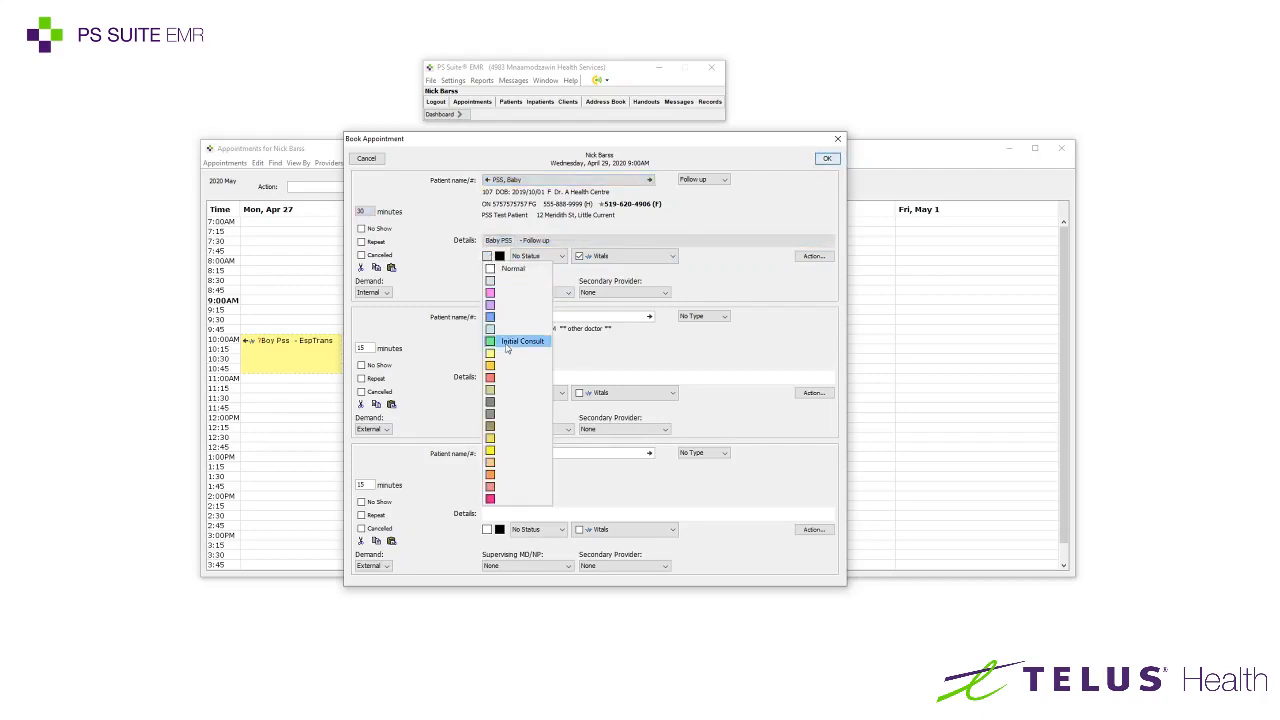
pyautogui.click(493, 305)
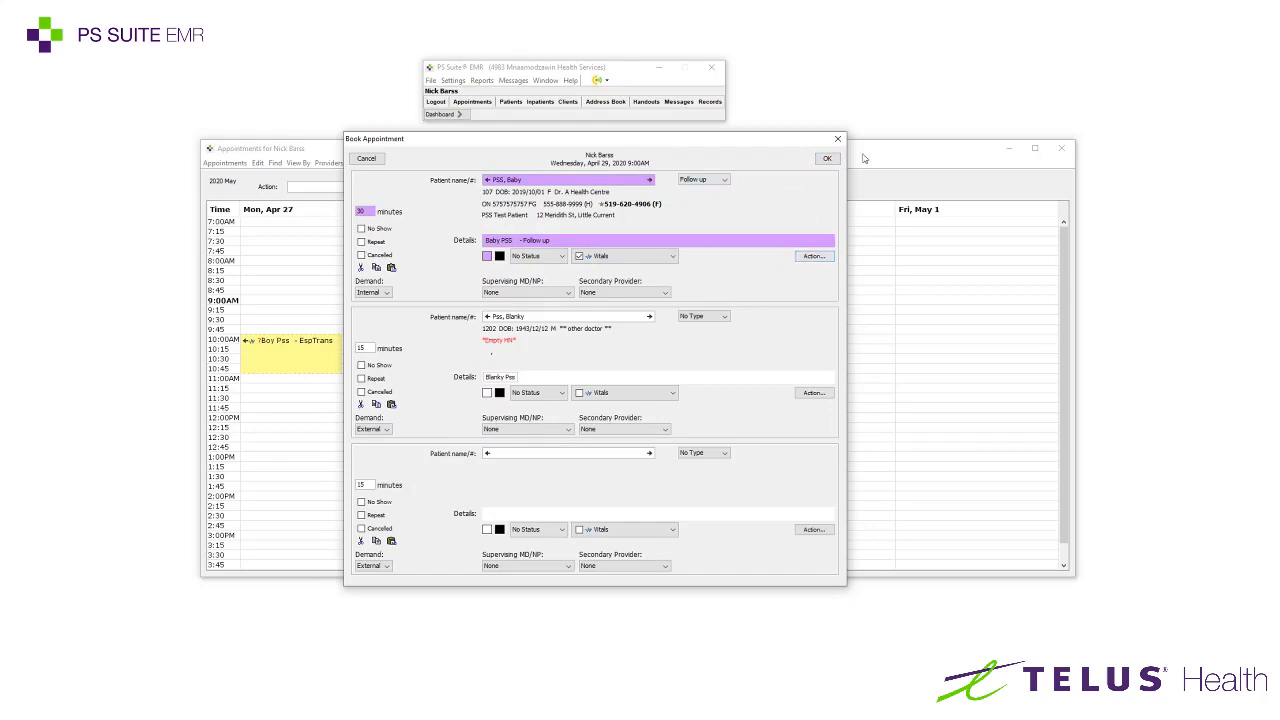
pyautogui.click(824, 159)
pyautogui.click(640, 356)
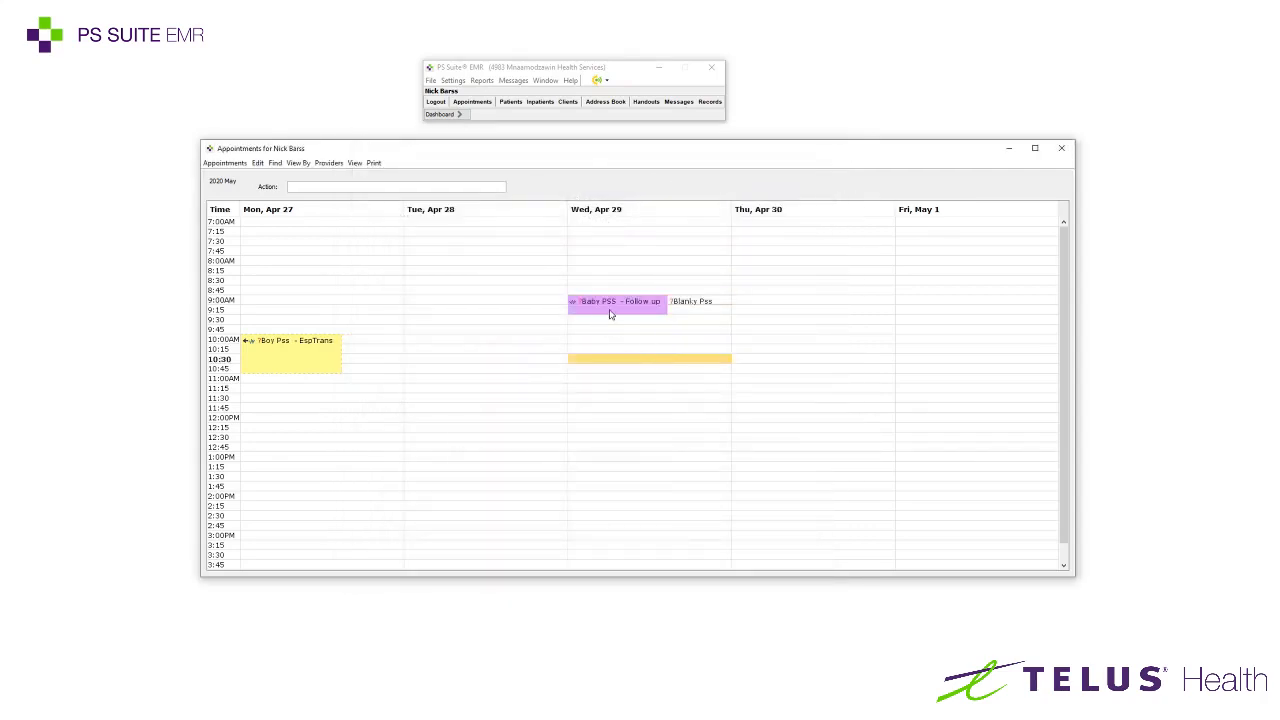
pyautogui.click(648, 313)
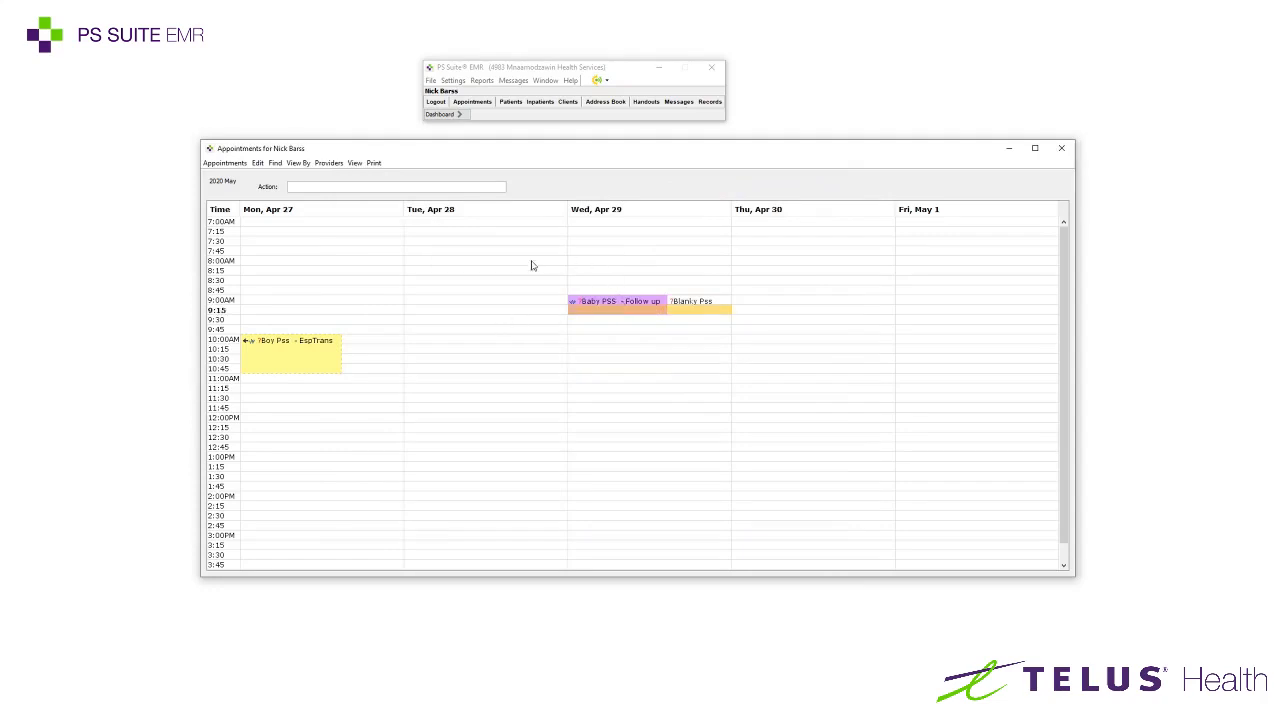
pyautogui.click(520, 277)
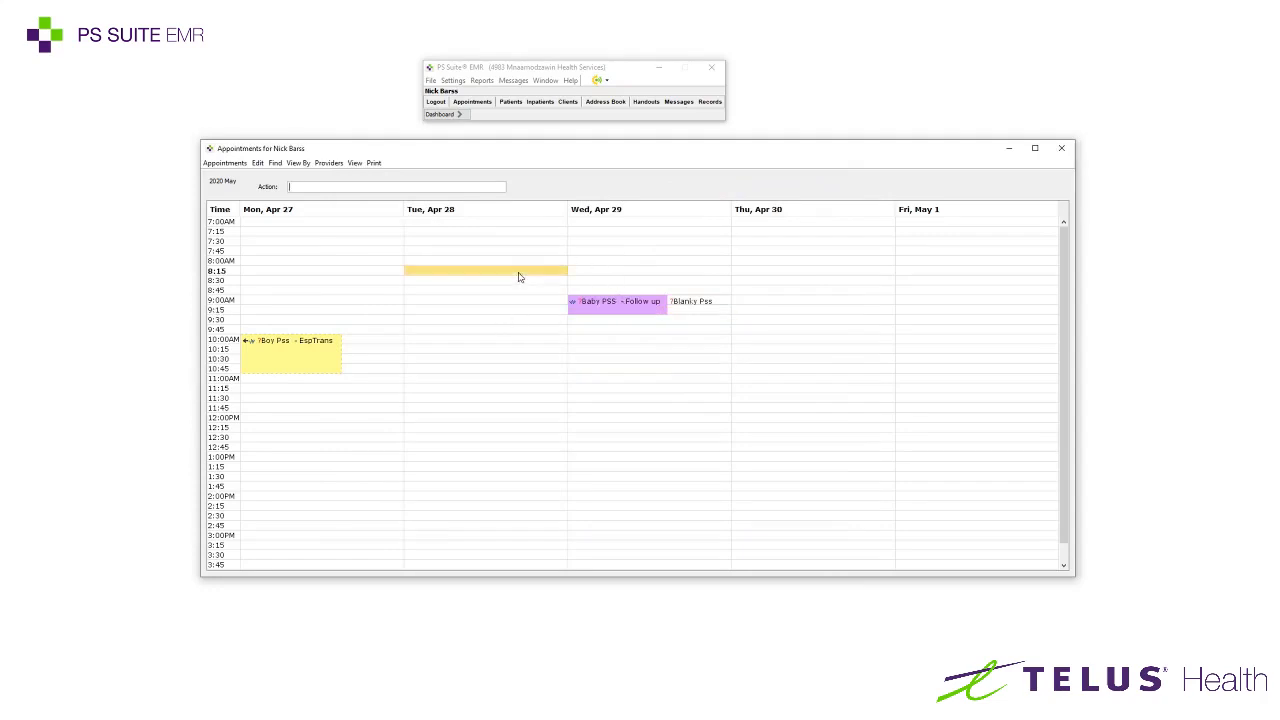
pyautogui.click(608, 305)
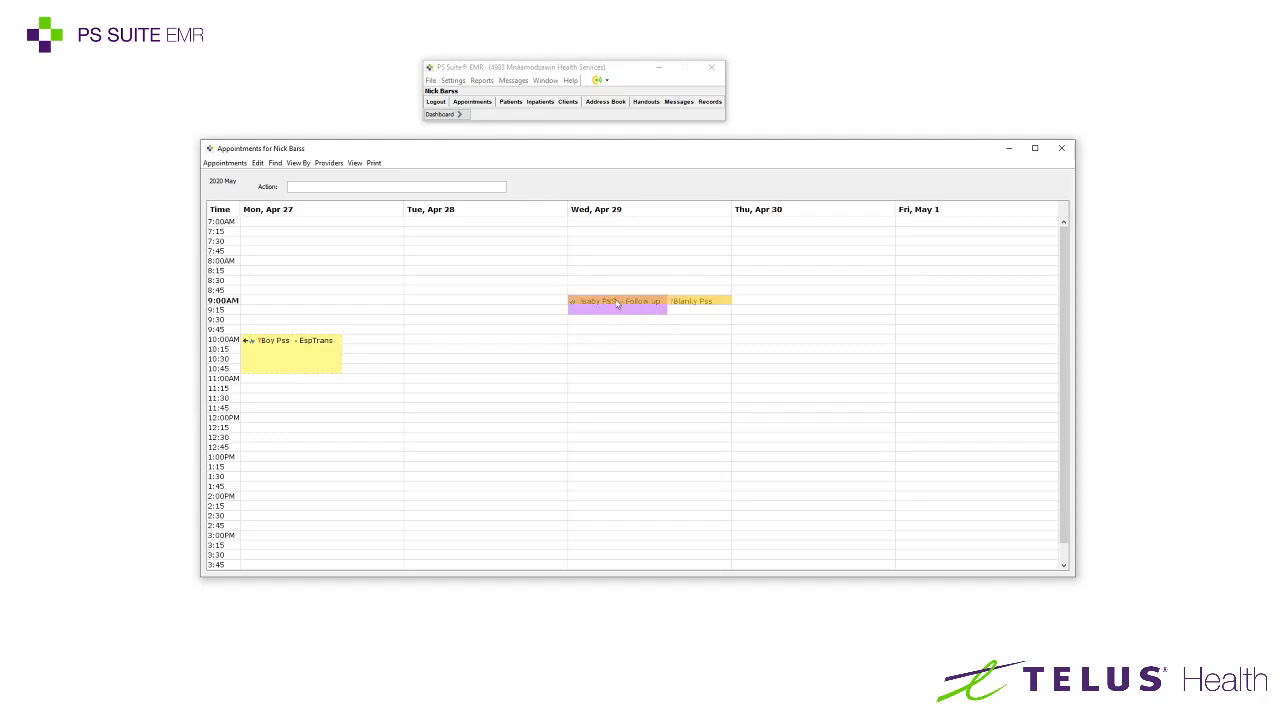
pyautogui.click(632, 332)
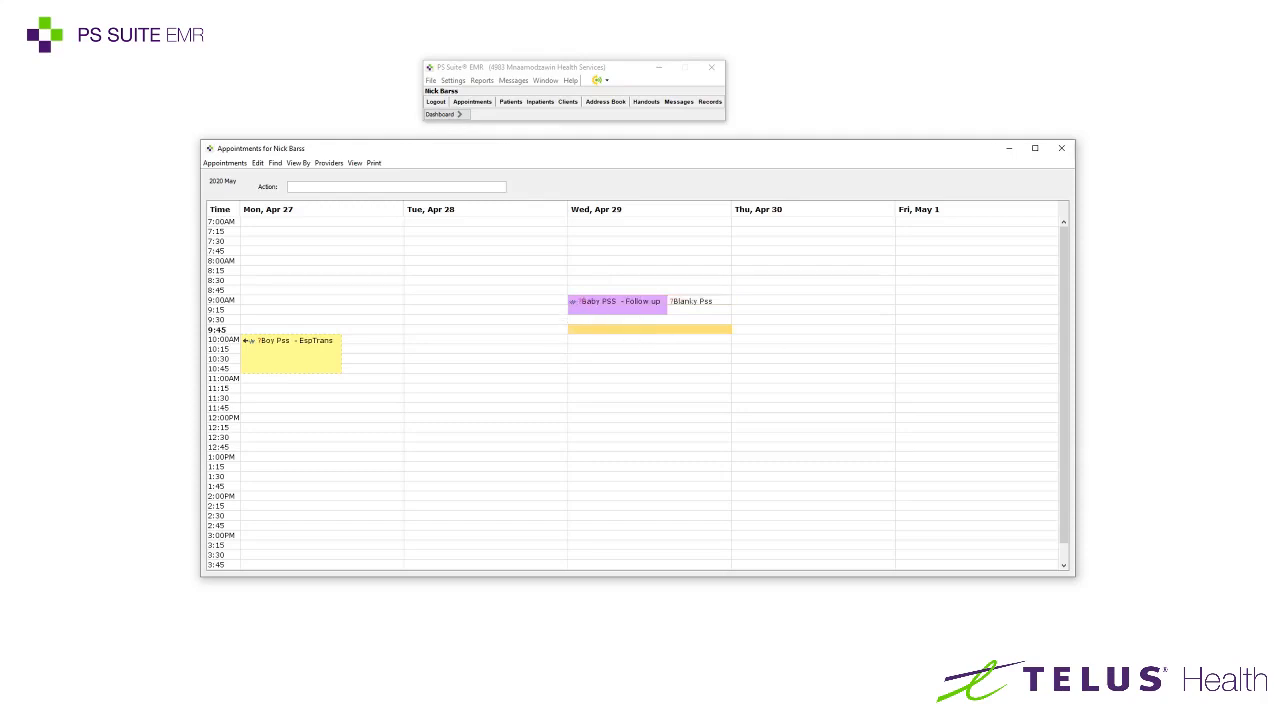
pyautogui.click(606, 303)
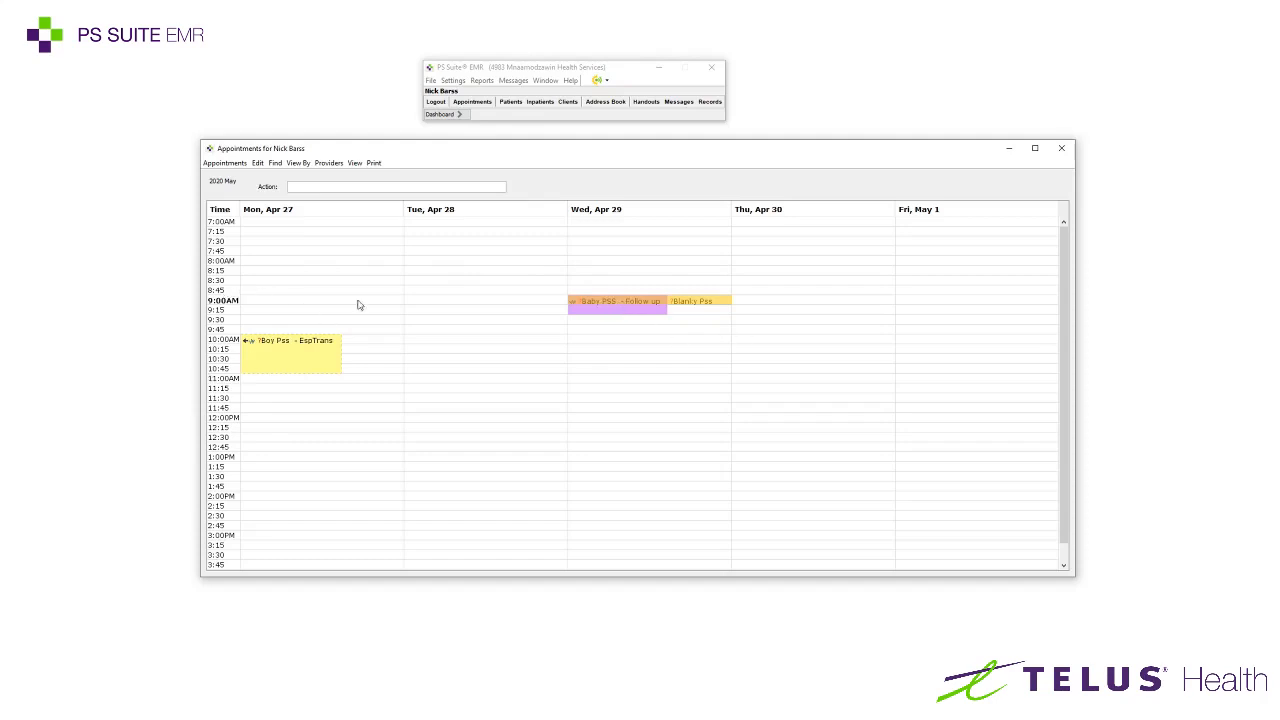
# Cut the first patient's Follow up from 9:00 and paste it into the 12:00 Wednesday slot
pyautogui.rightClick(594, 306)
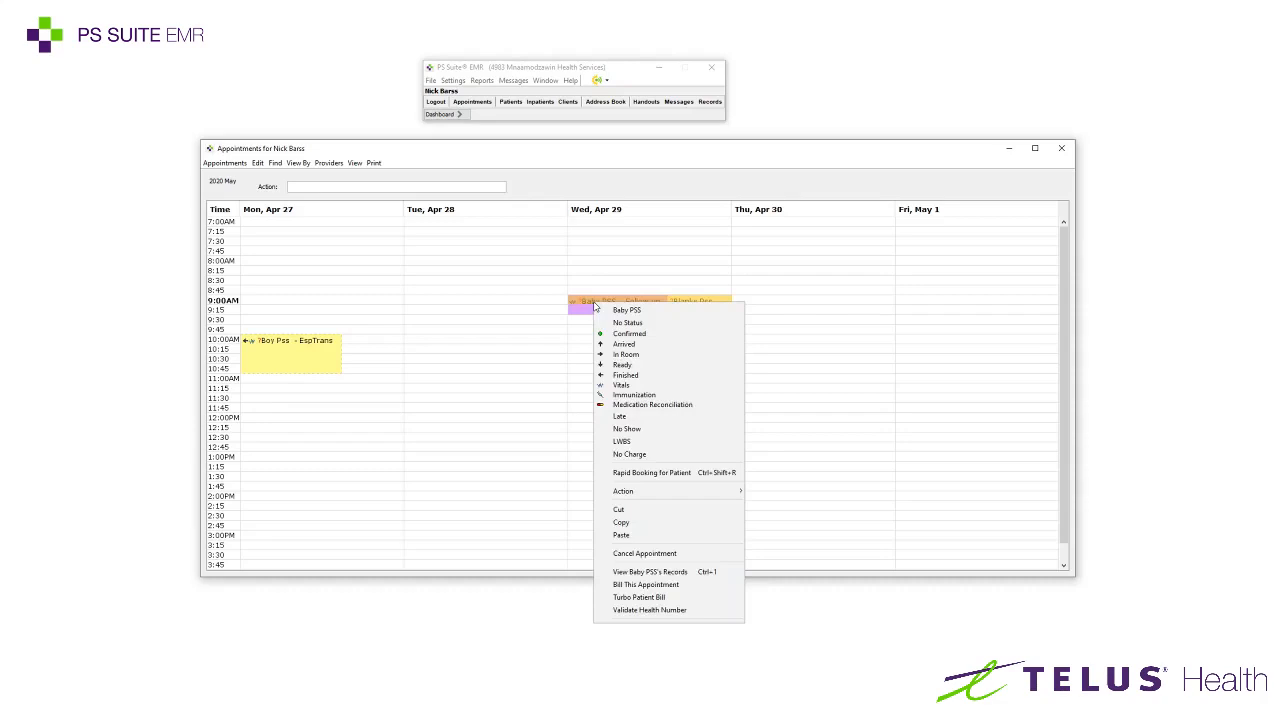
pyautogui.click(622, 512)
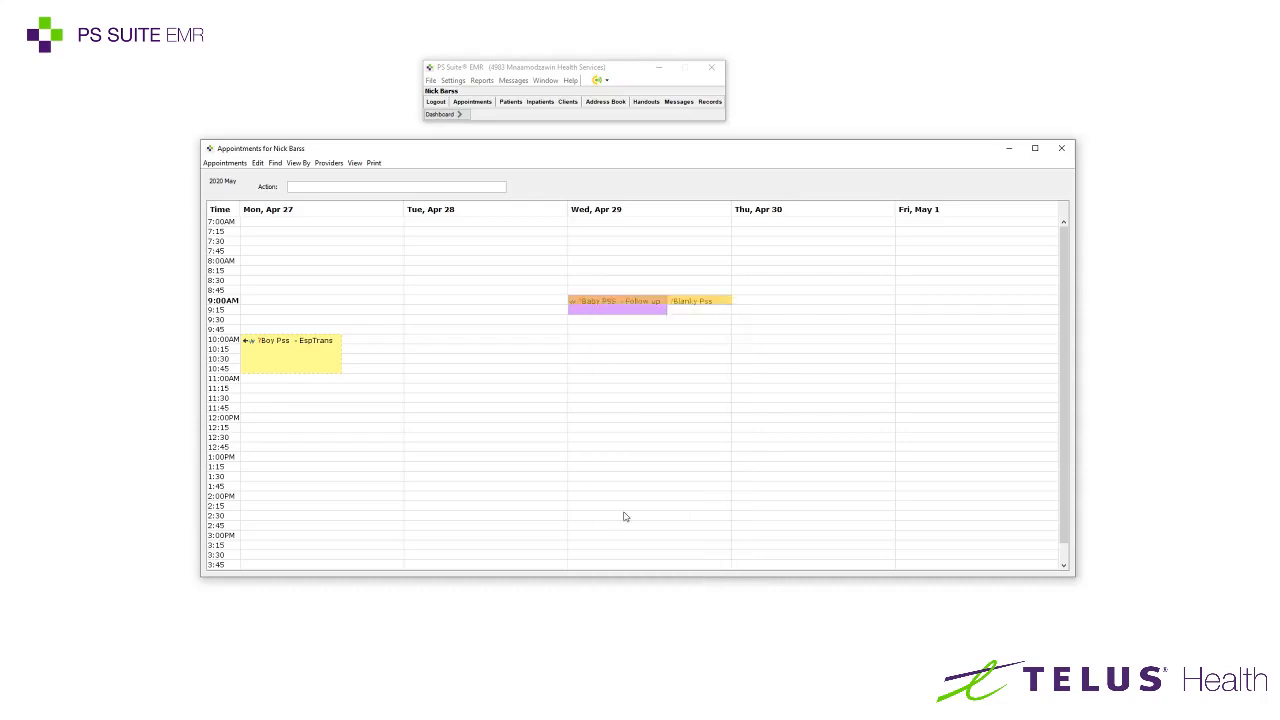
pyautogui.click(580, 415)
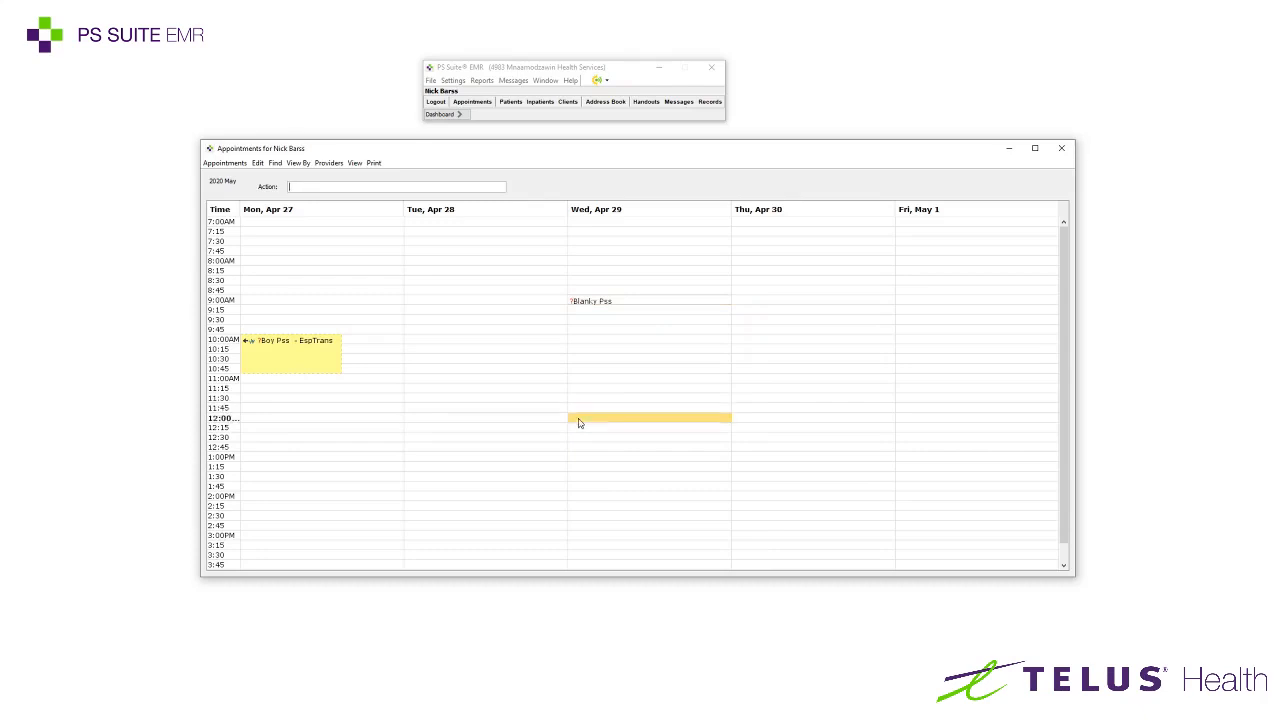
pyautogui.rightClick(580, 425)
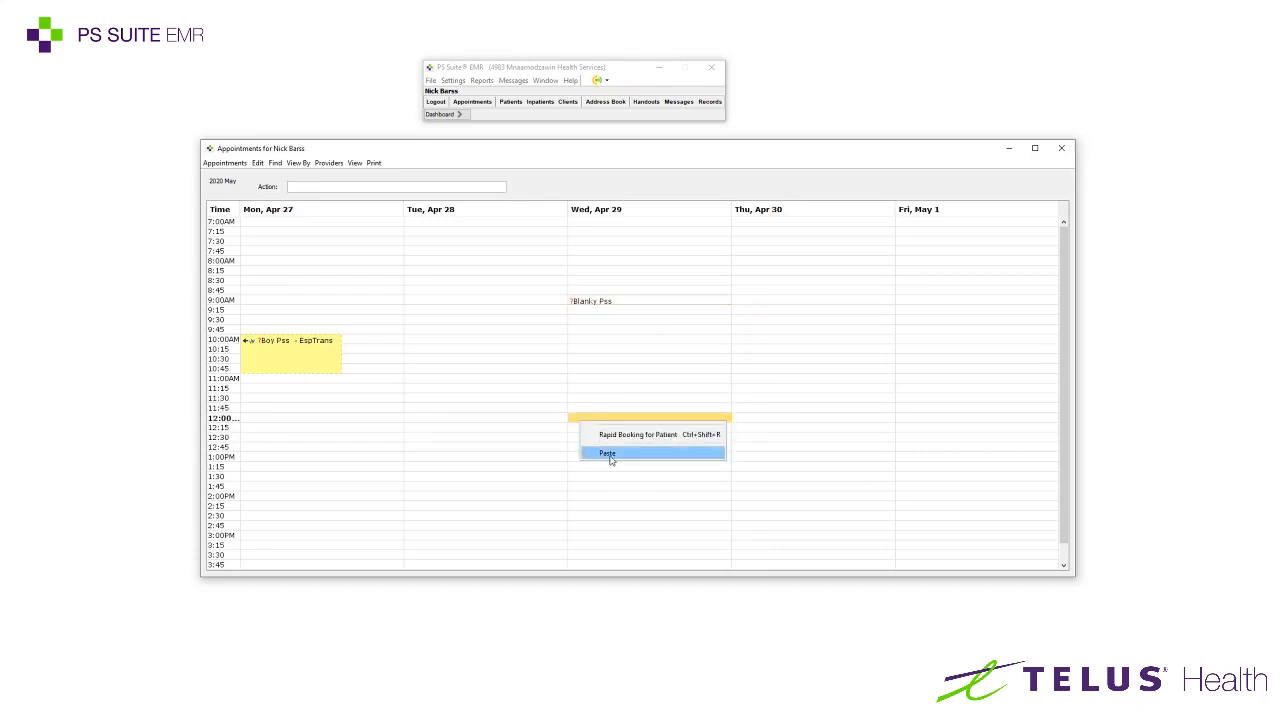
pyautogui.click(618, 455)
pyautogui.click(668, 448)
pyautogui.click(624, 427)
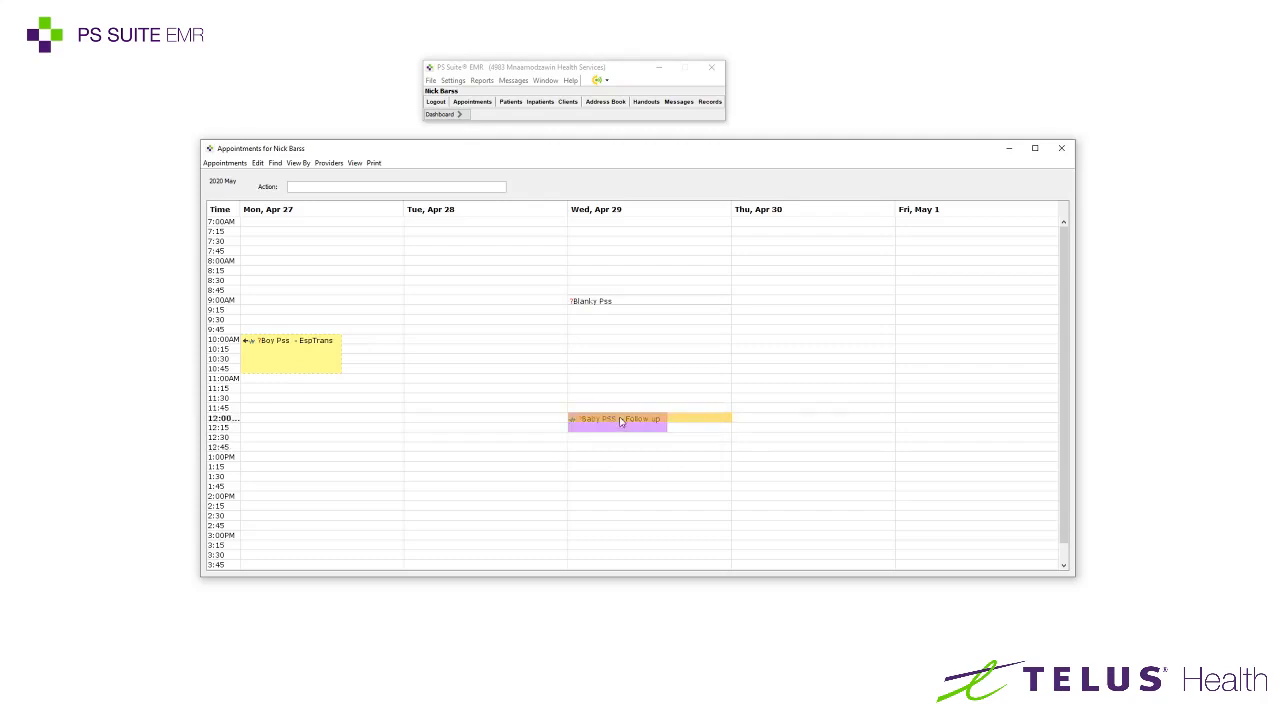
pyautogui.click(627, 432)
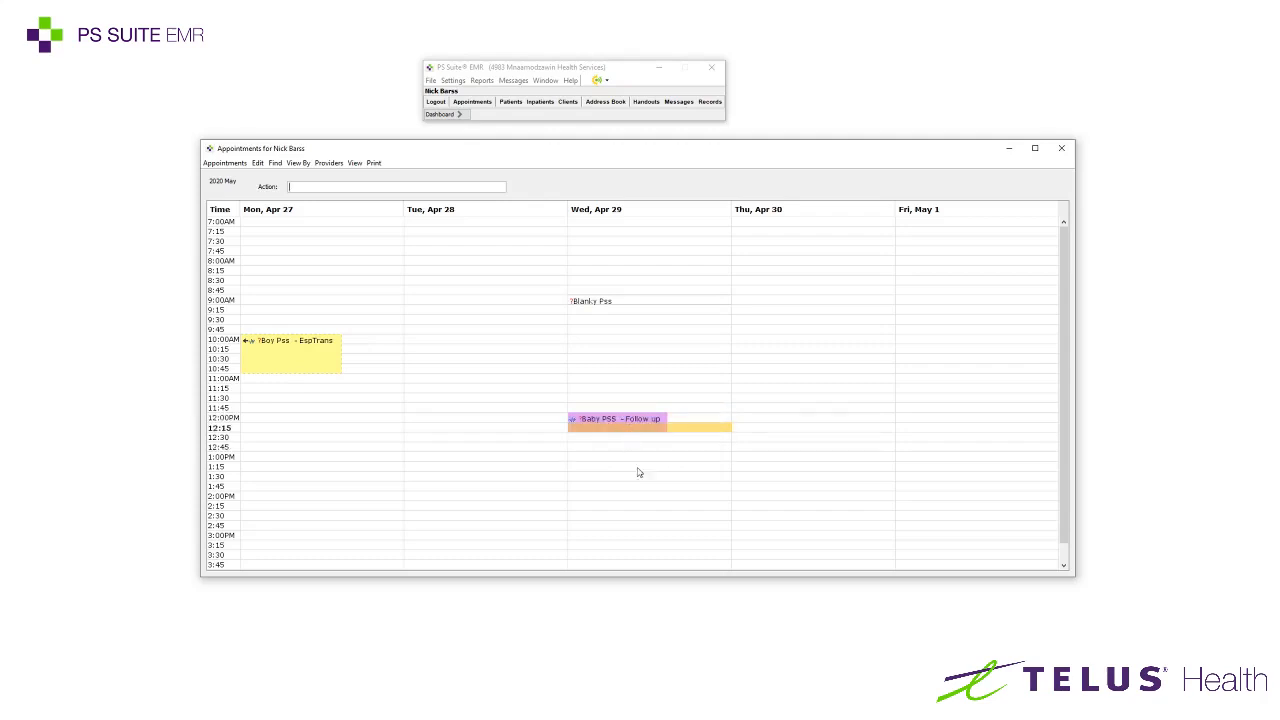
# Advance the 12:00 Follow up through Arrived, In Room, Vitals and the following visit statuses
pyautogui.click(612, 420)
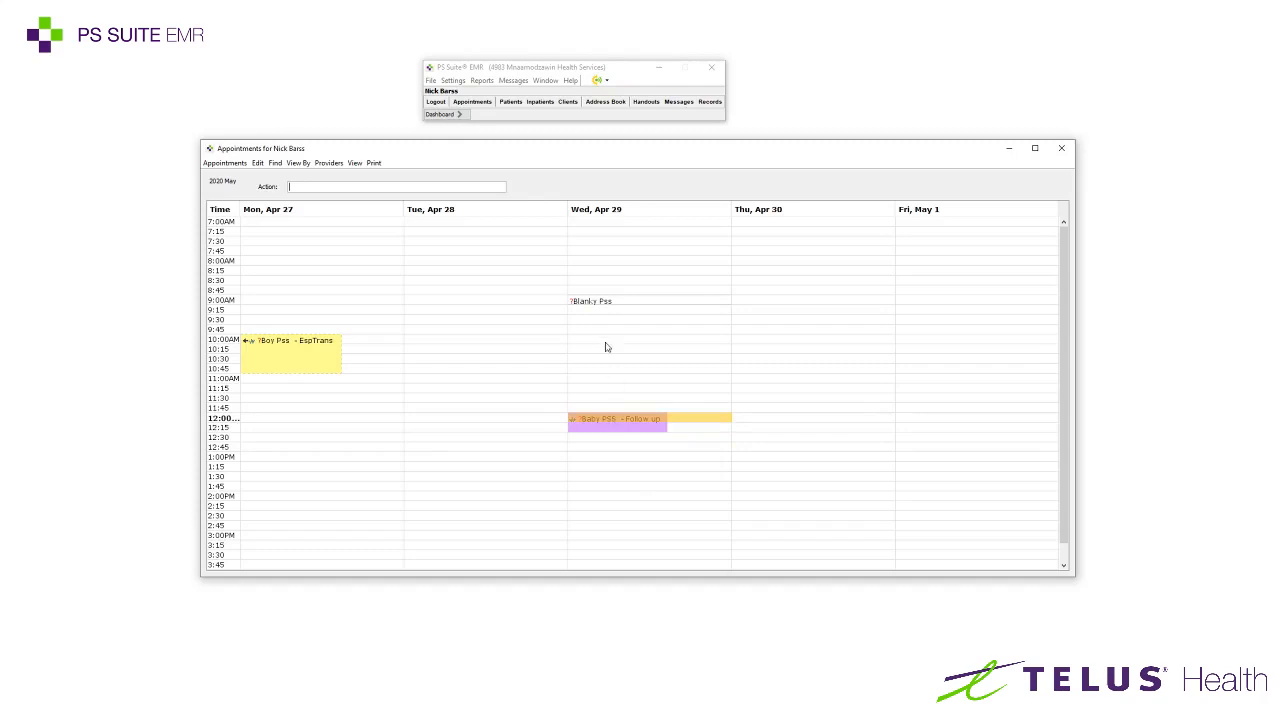
pyautogui.rightClick(605, 422)
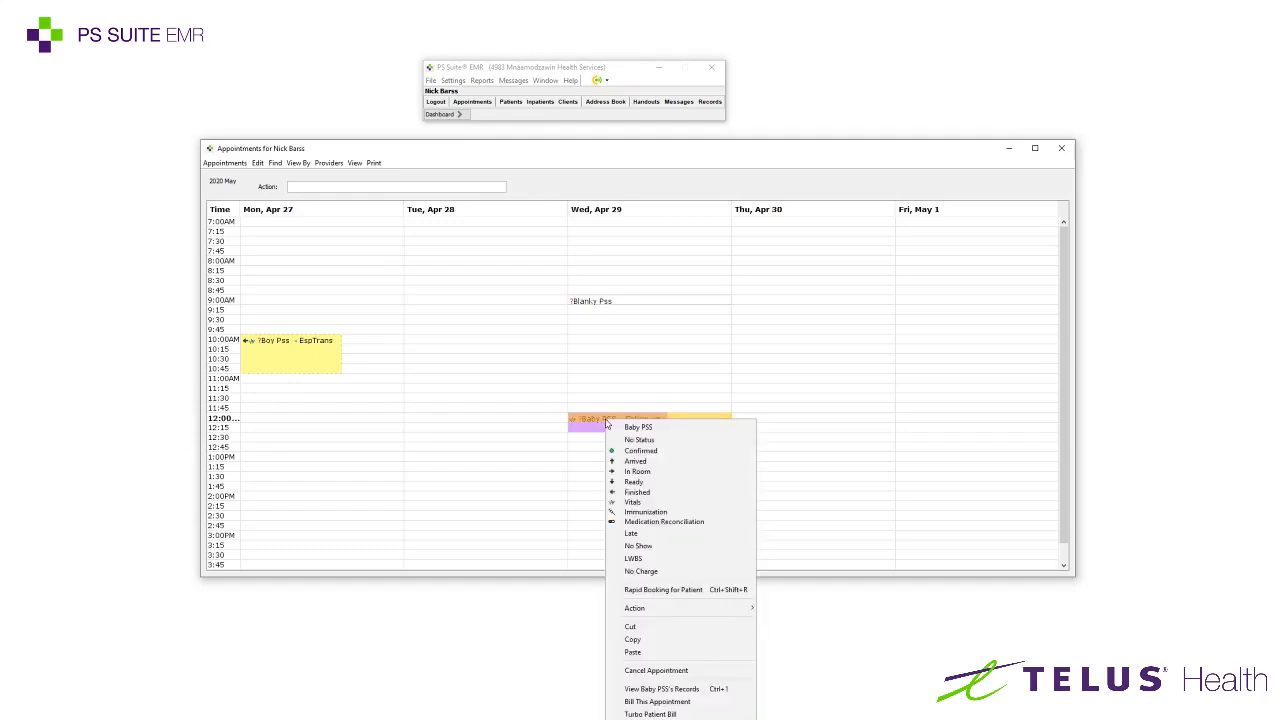
pyautogui.click(648, 461)
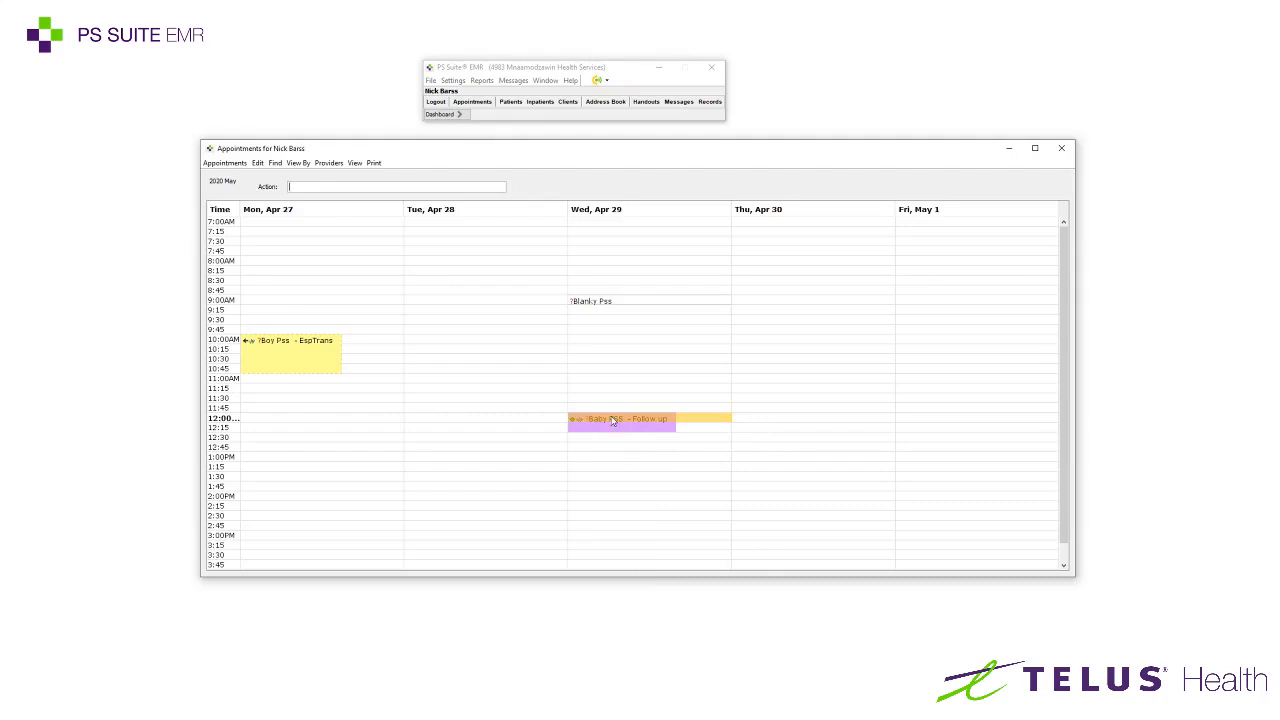
pyautogui.rightClick(613, 421)
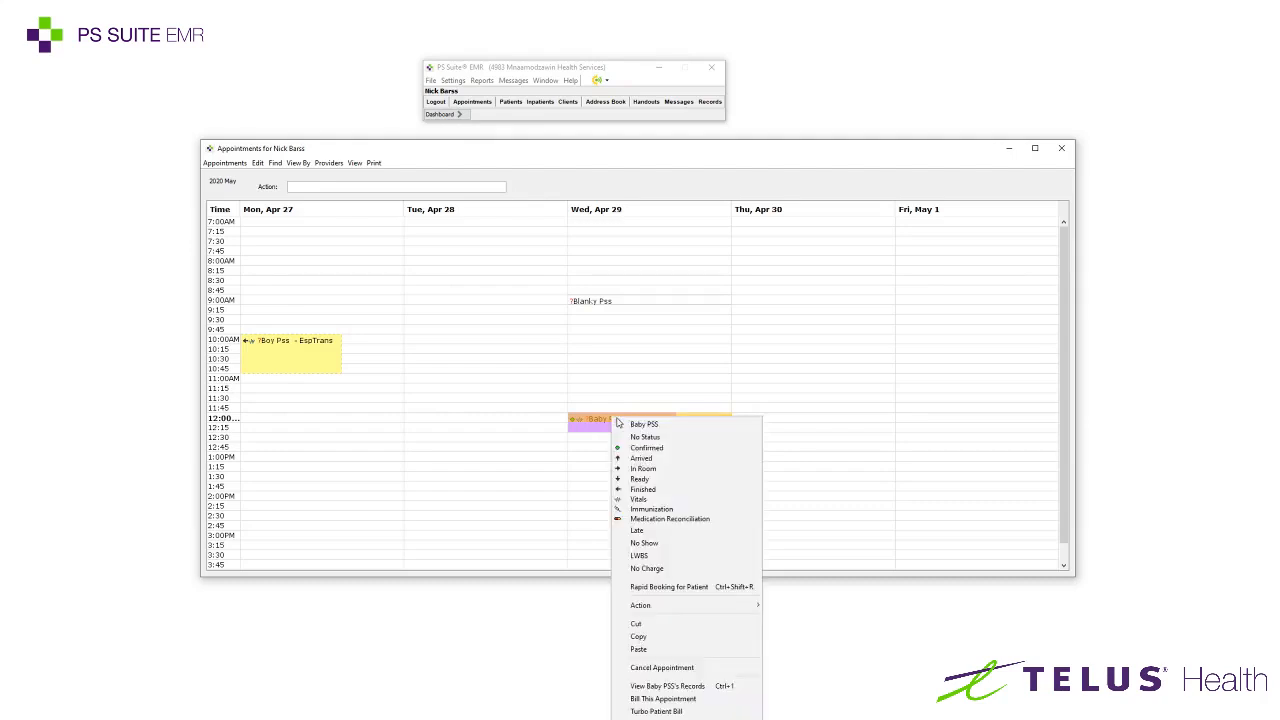
pyautogui.click(643, 469)
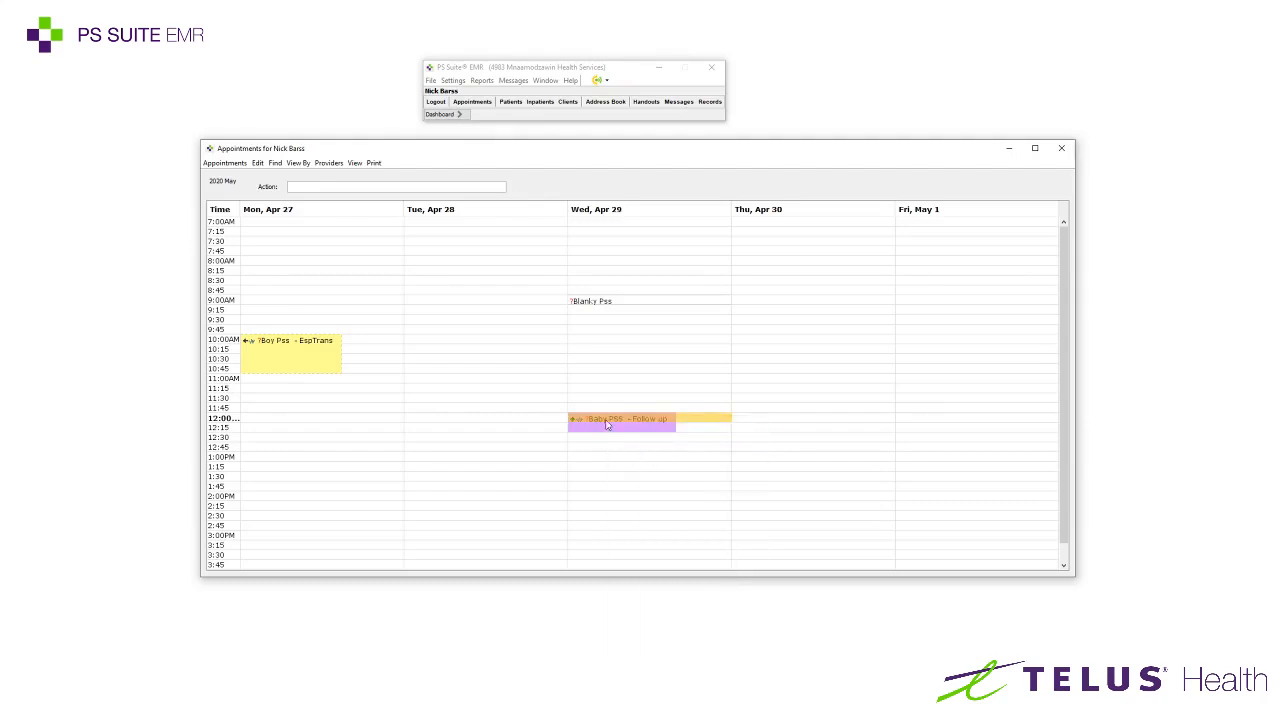
pyautogui.rightClick(609, 425)
pyautogui.click(643, 475)
pyautogui.rightClick(598, 417)
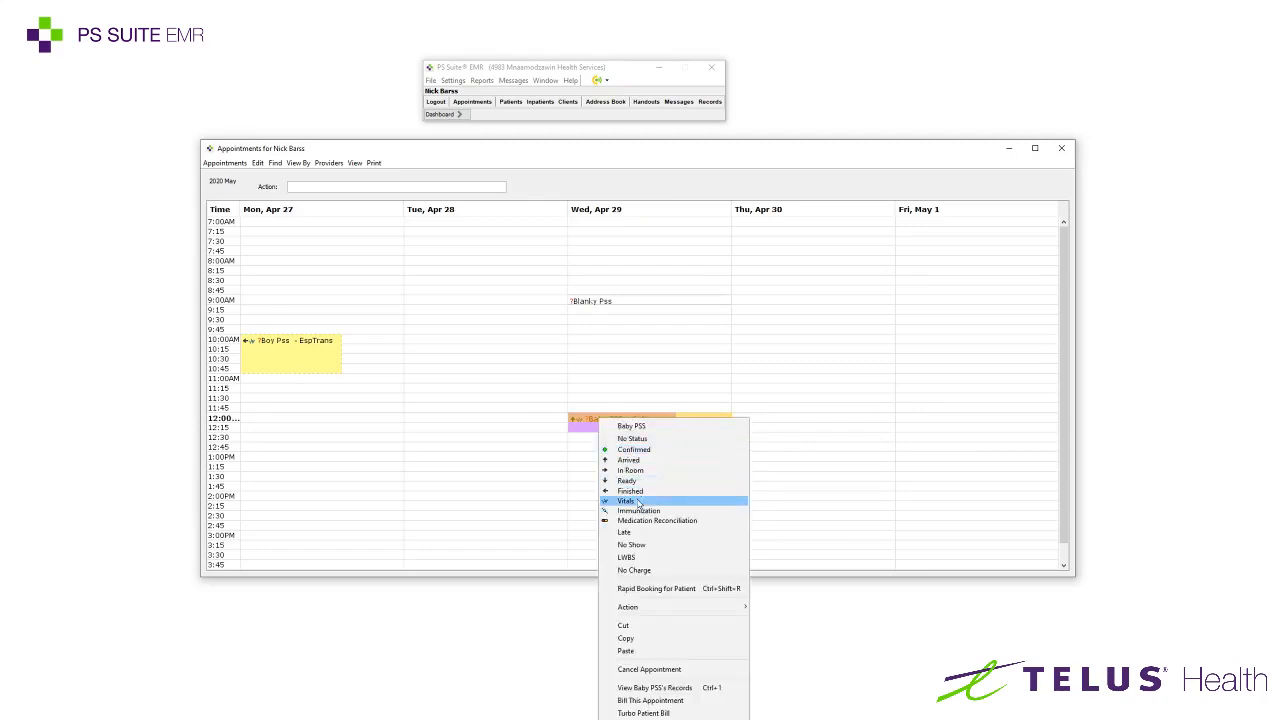
pyautogui.click(605, 470)
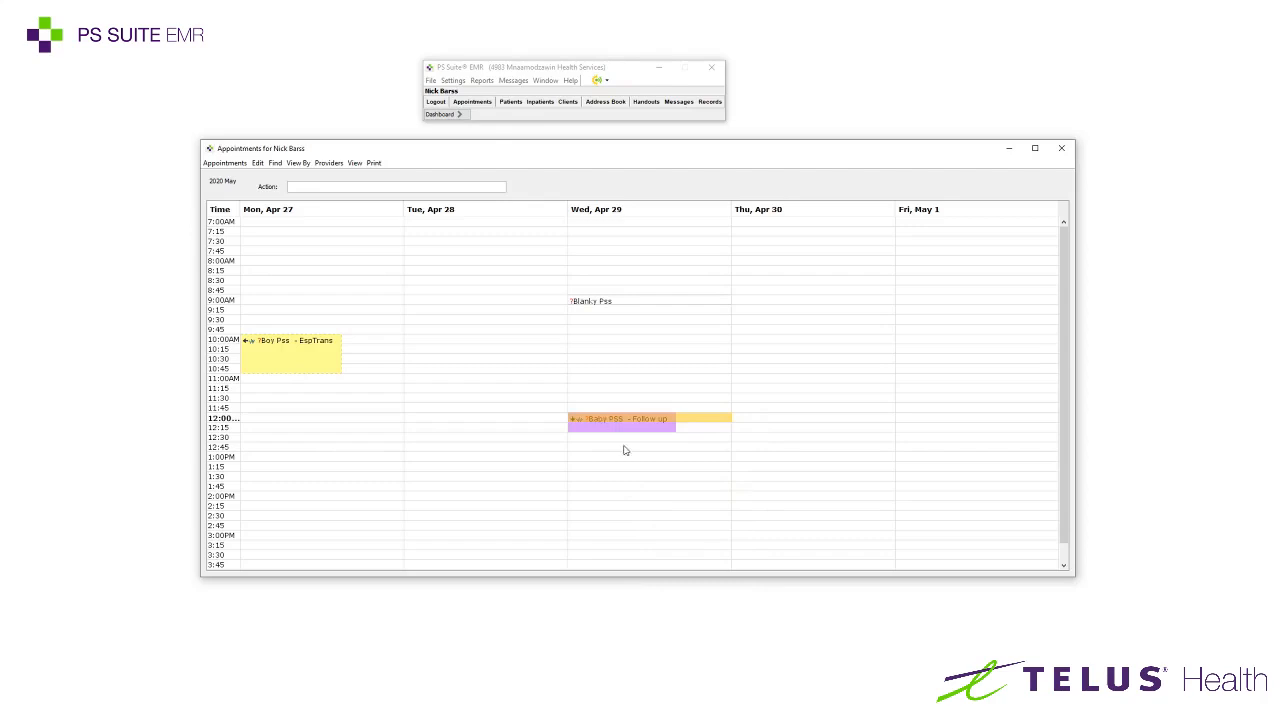
pyautogui.rightClick(601, 417)
pyautogui.click(634, 497)
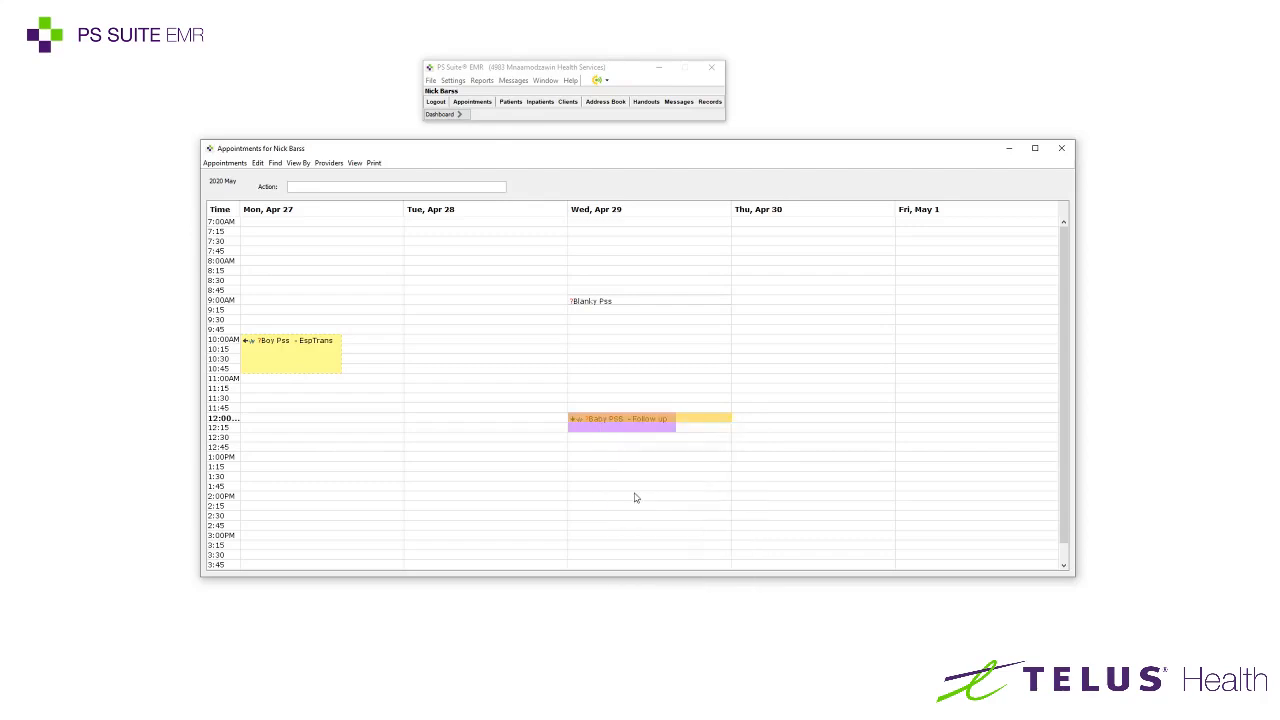
pyautogui.rightClick(600, 419)
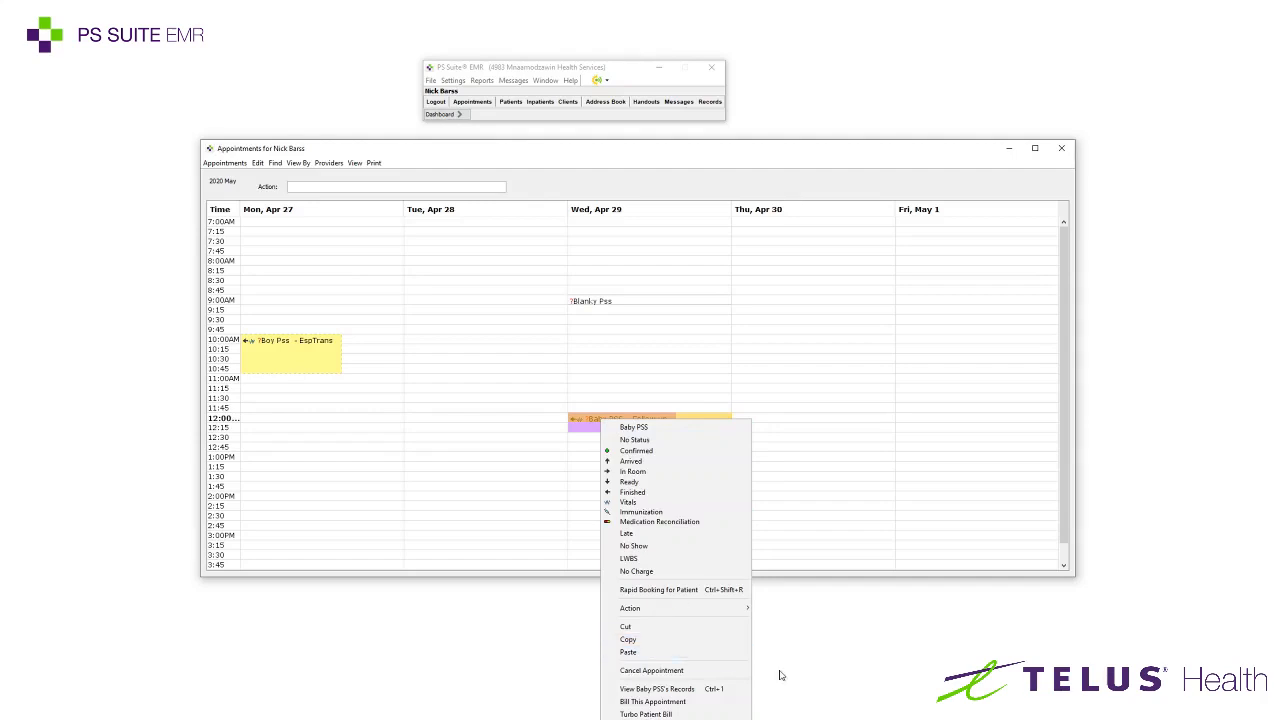
pyautogui.moveTo(663, 610)
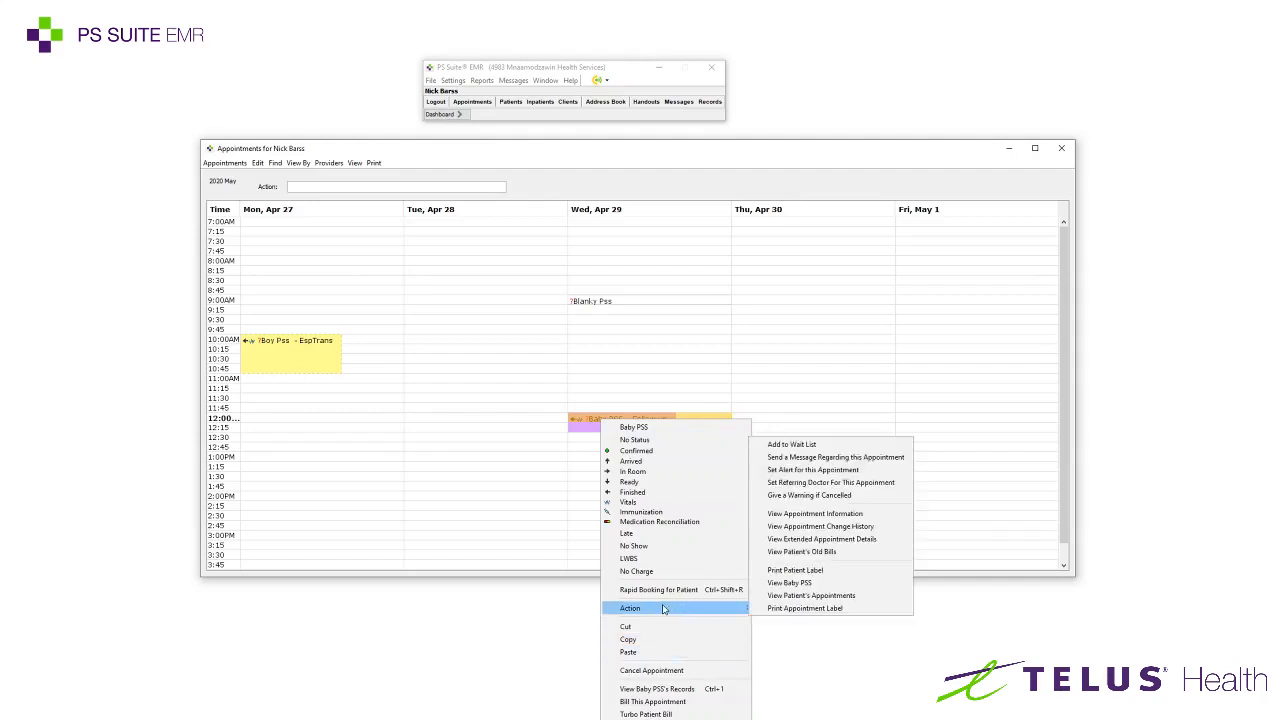
pyautogui.click(800, 588)
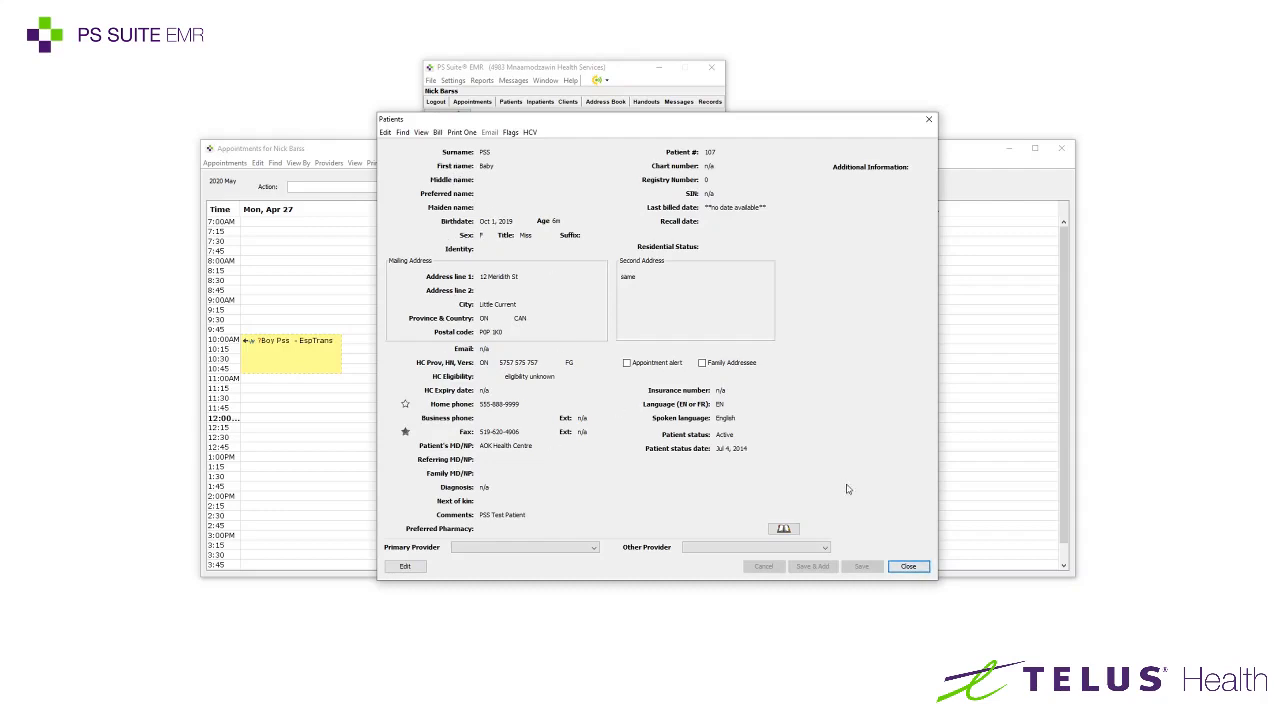
pyautogui.click(907, 566)
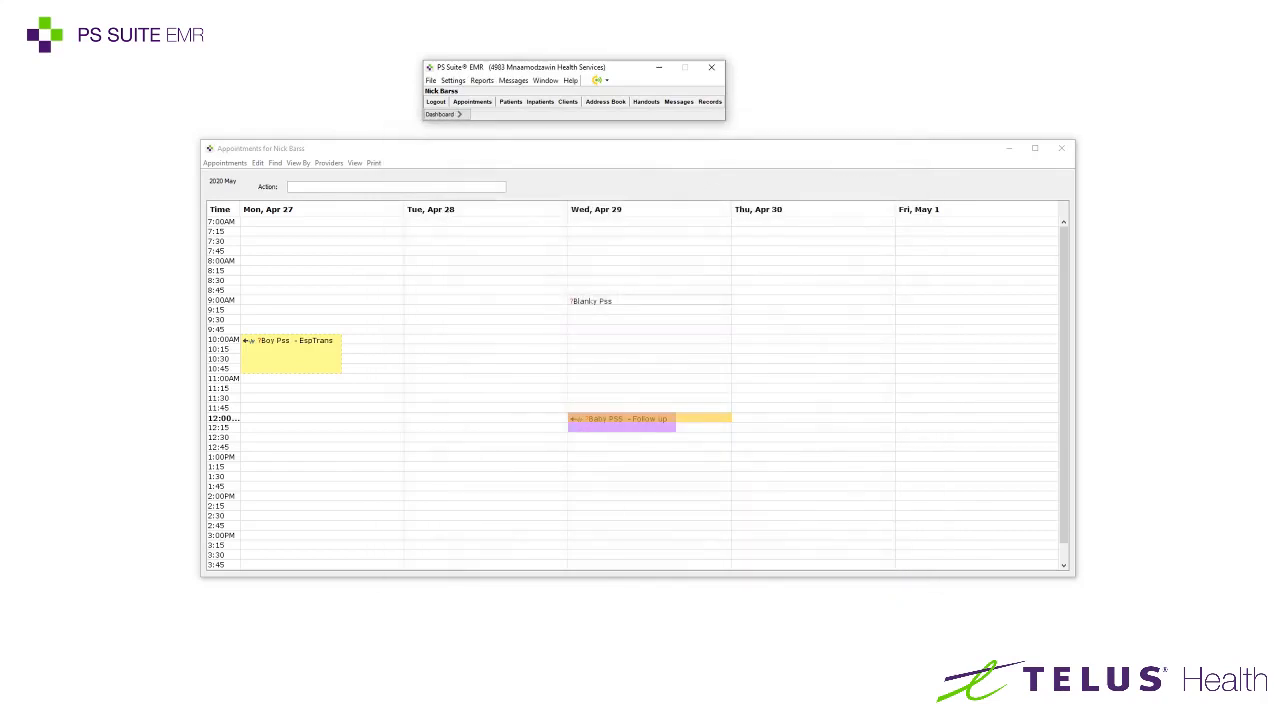
pyautogui.click(601, 419)
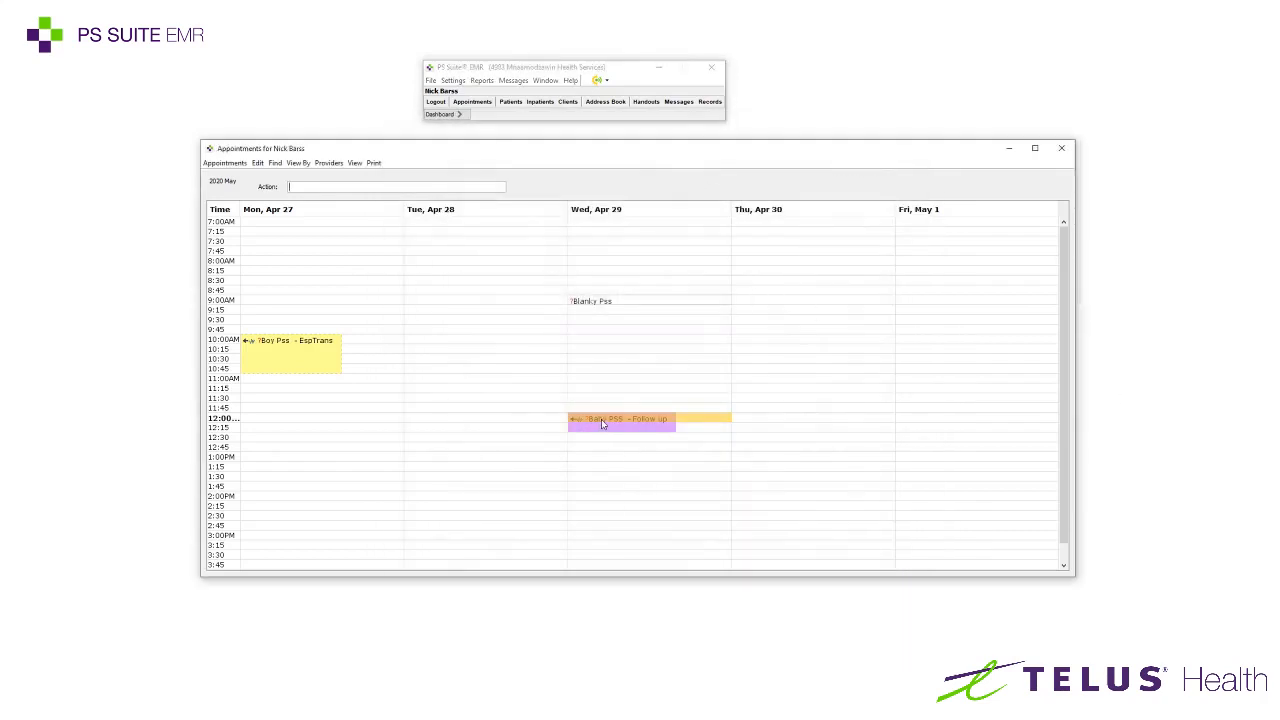
pyautogui.rightClick(601, 419)
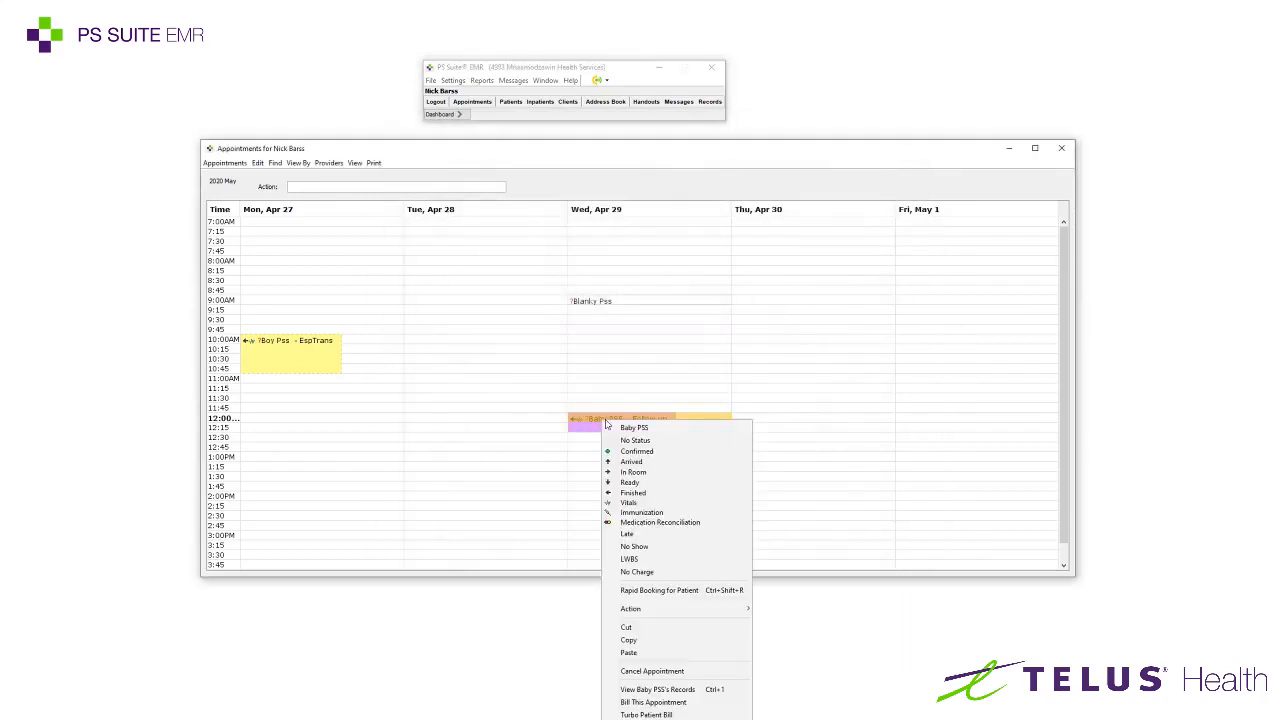
pyautogui.click(692, 690)
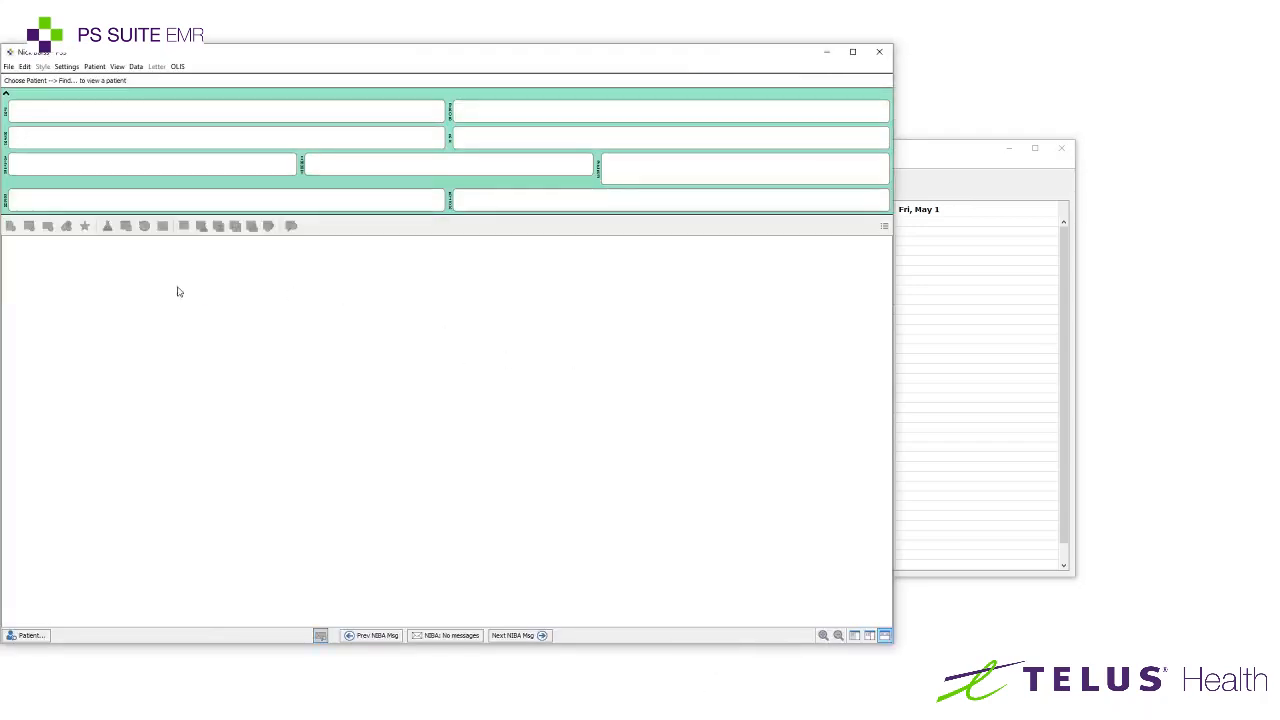
pyautogui.moveTo(235, 60); pyautogui.dragTo(443, 52)
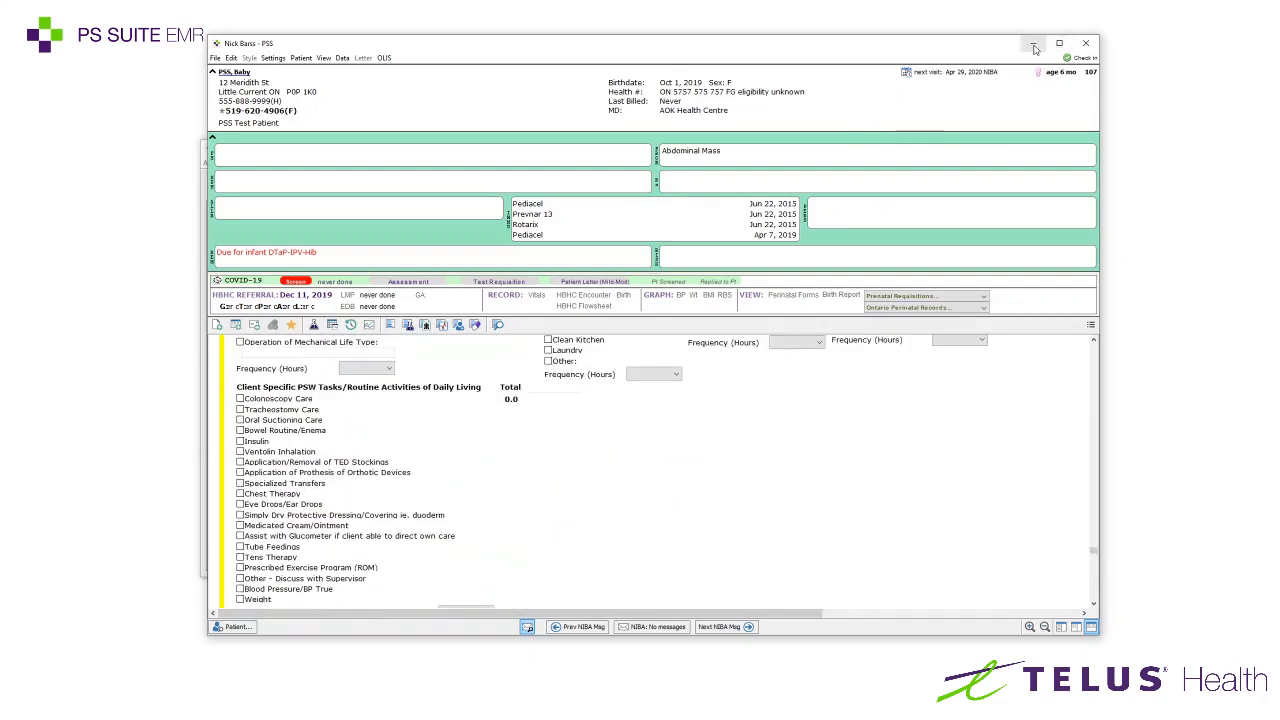
pyautogui.click(1097, 47)
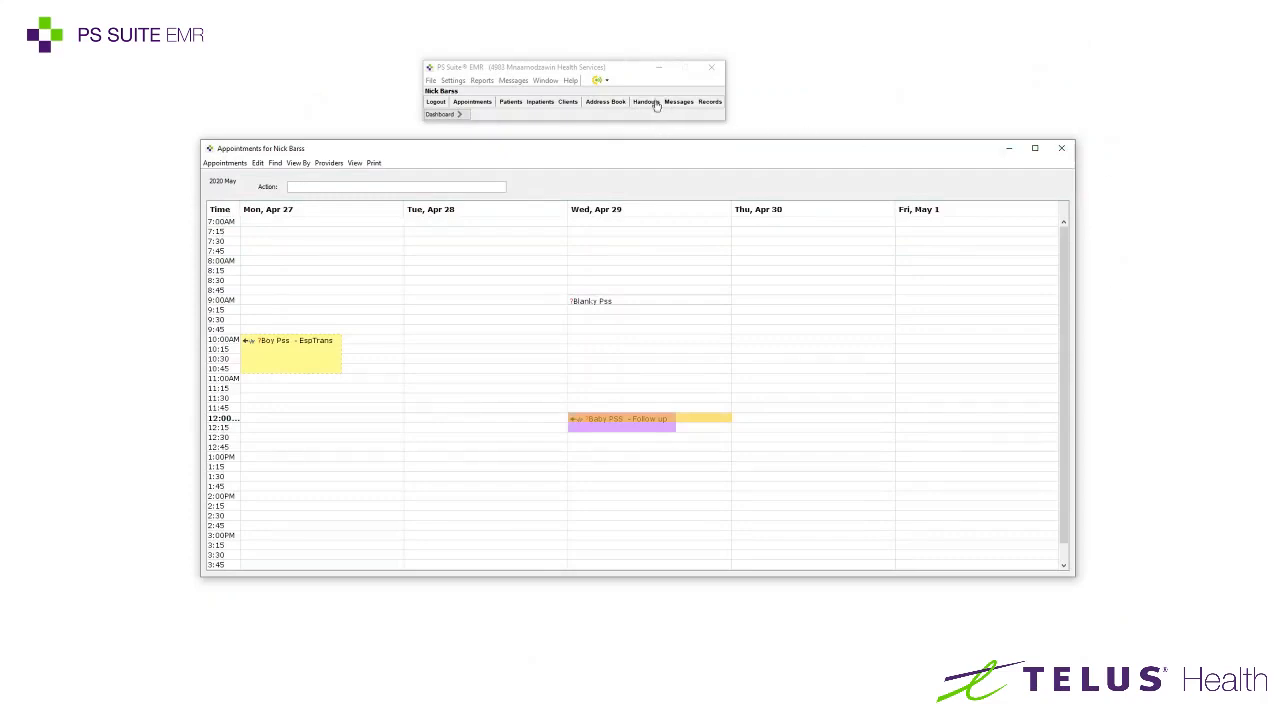
pyautogui.moveTo(666, 158); pyautogui.dragTo(448, 171)
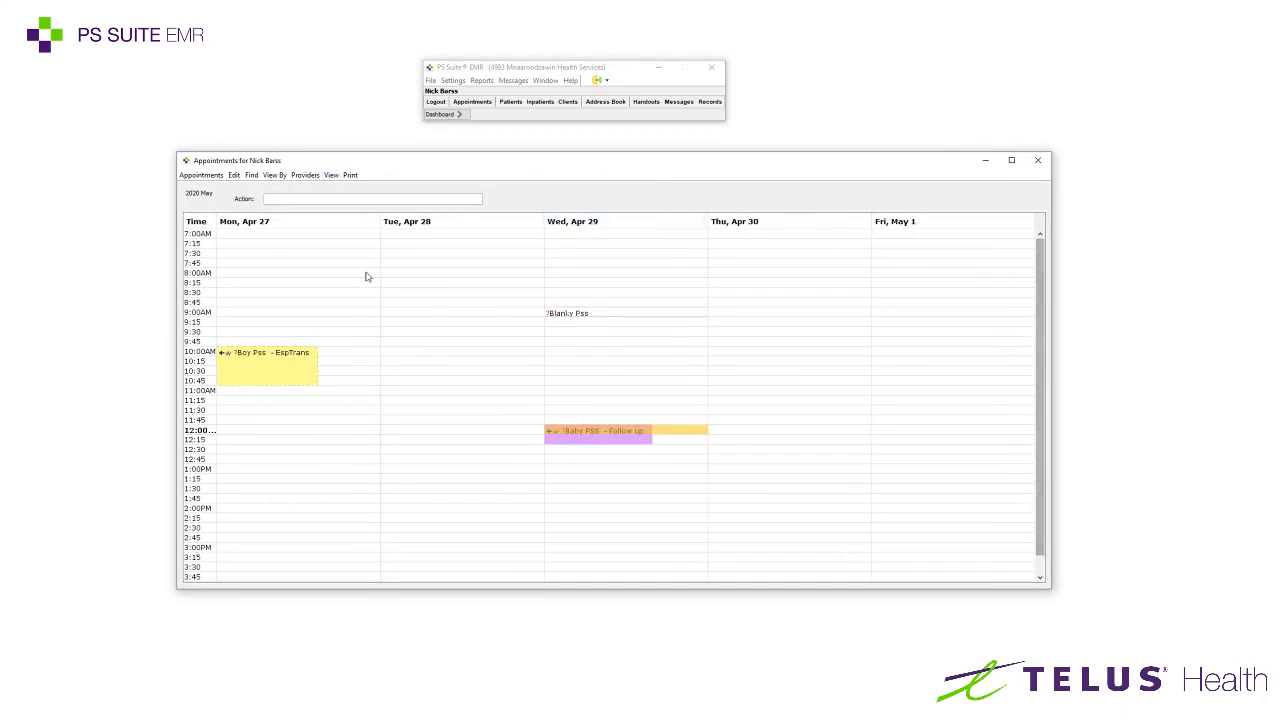
# Print the current schedule with Microsoft Print to PDF selected as the printer
pyautogui.click(351, 175)
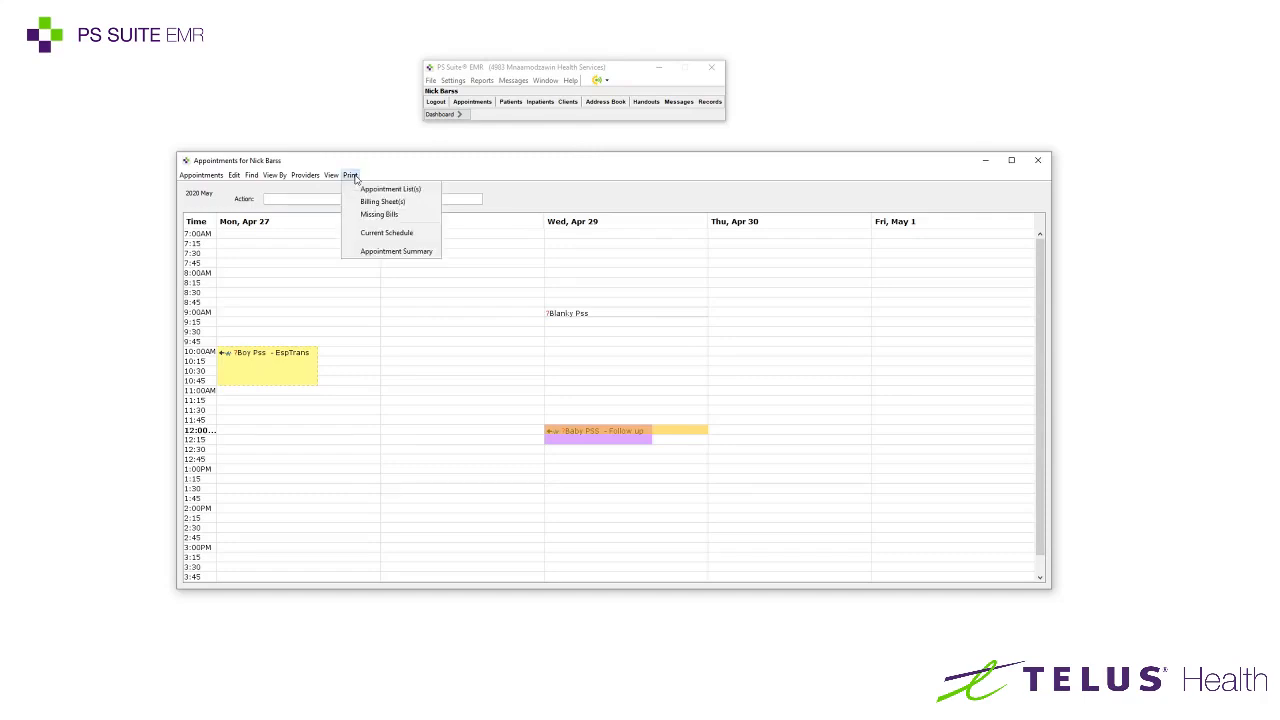
pyautogui.click(379, 235)
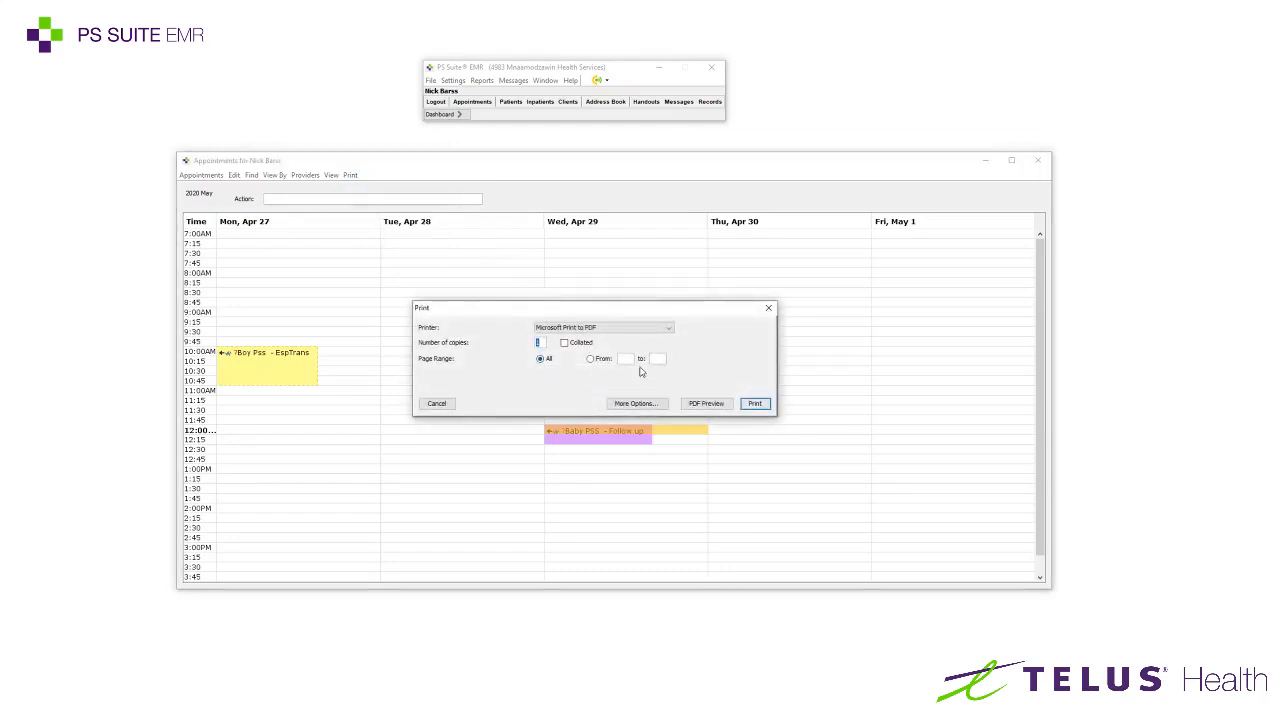
pyautogui.moveTo(556, 318); pyautogui.dragTo(892, 24)
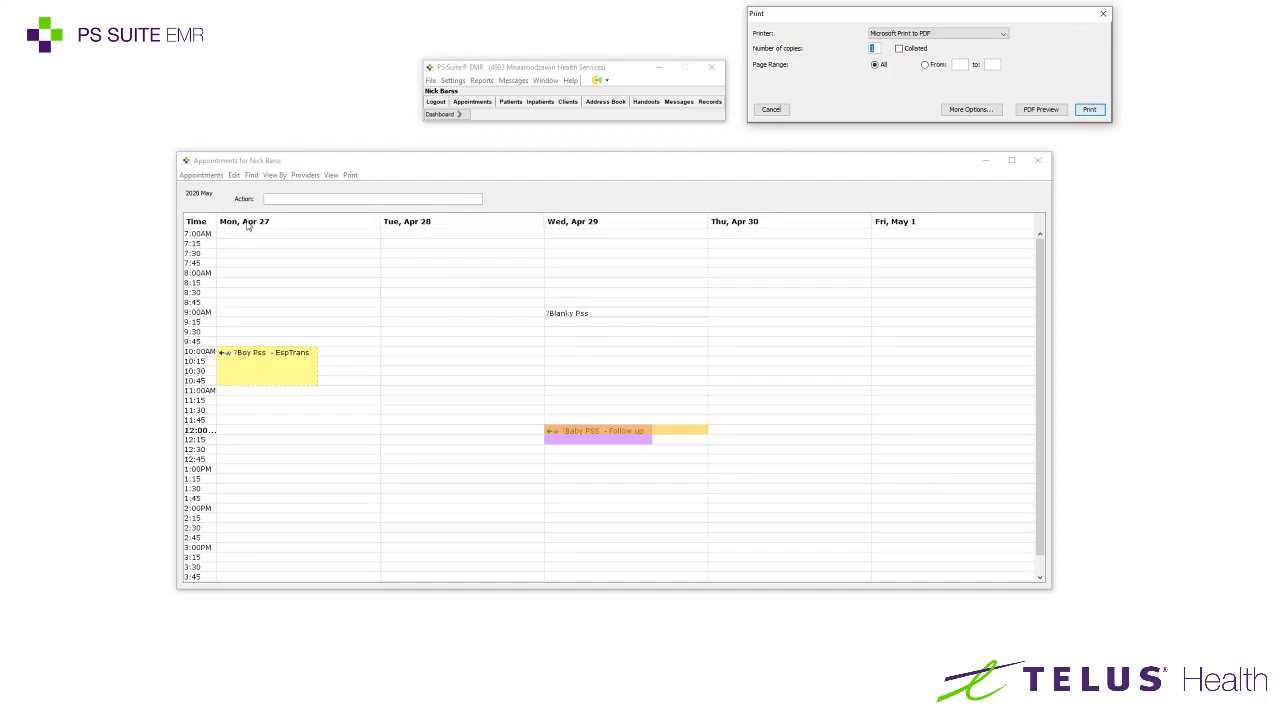
pyautogui.moveTo(926, 18); pyautogui.dragTo(511, 241)
pyautogui.click(520, 257)
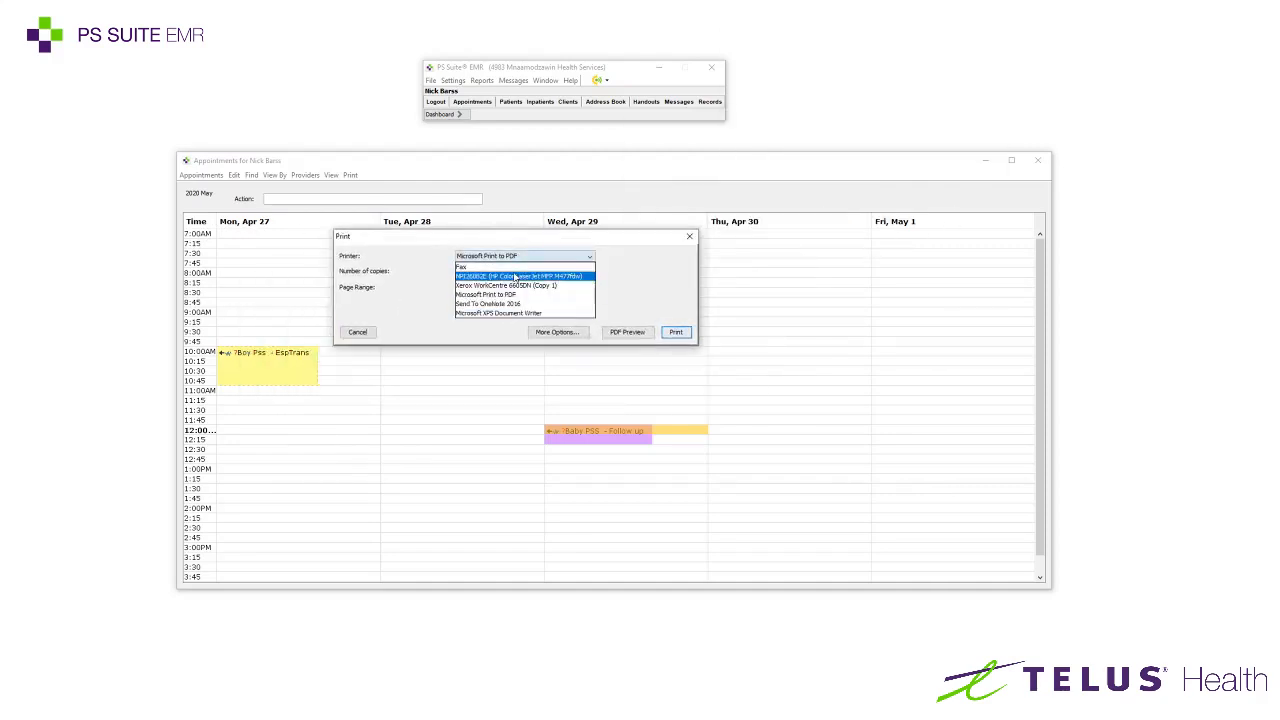
pyautogui.click(516, 257)
pyautogui.moveTo(527, 243); pyautogui.dragTo(640, 266)
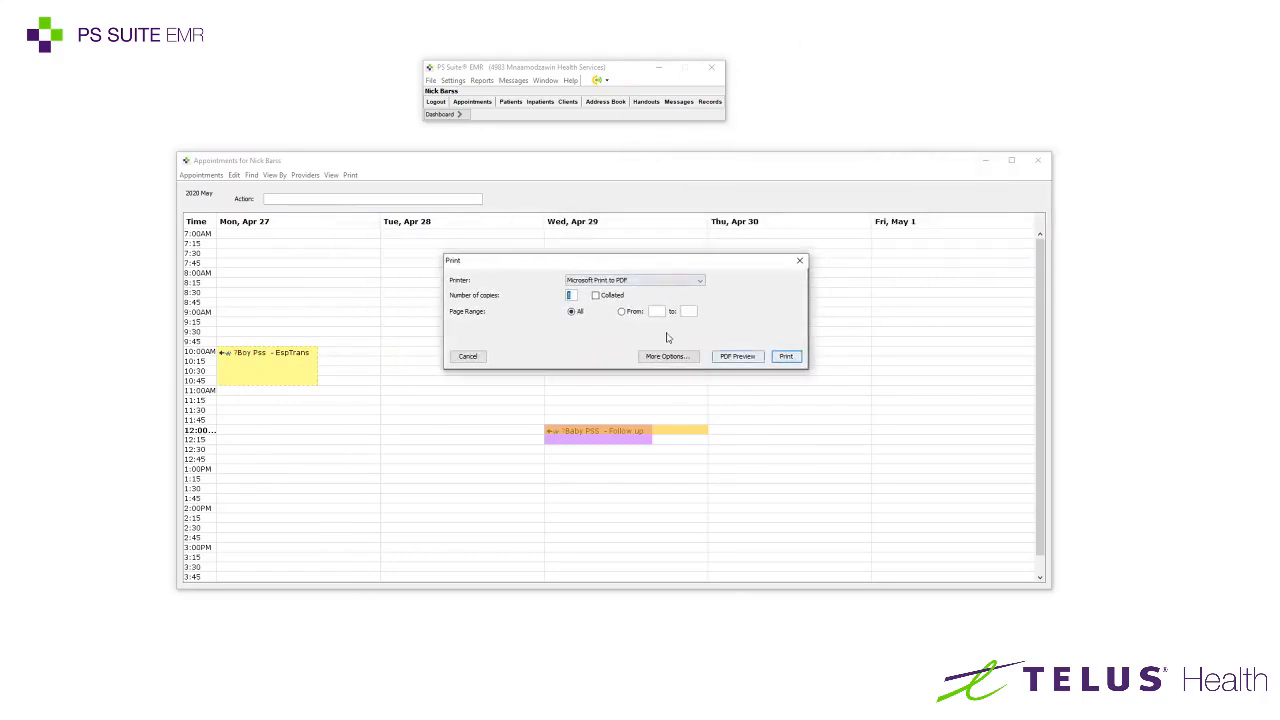
# Preview the schedule as a PDF, rotating the page counterclockwise and zooming in to read it
pyautogui.click(744, 358)
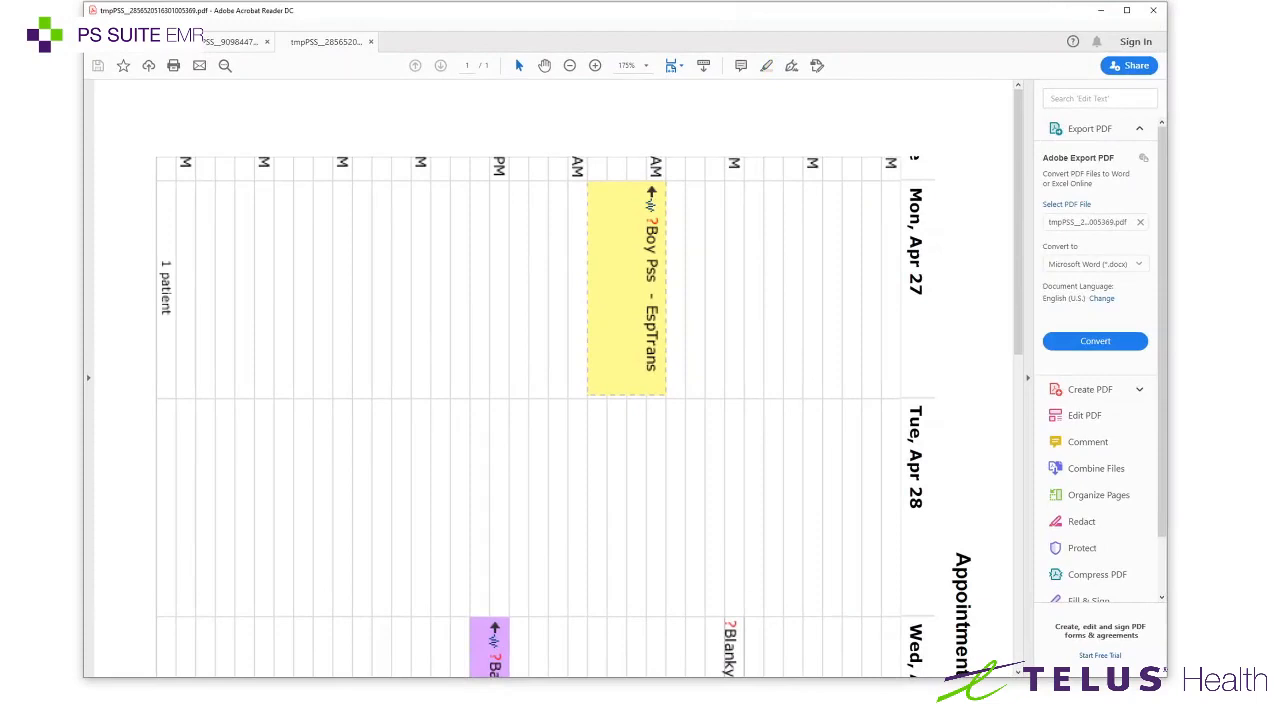
pyautogui.hotkey('alt', 'v')
pyautogui.moveTo(250, 54)
pyautogui.click(322, 60)
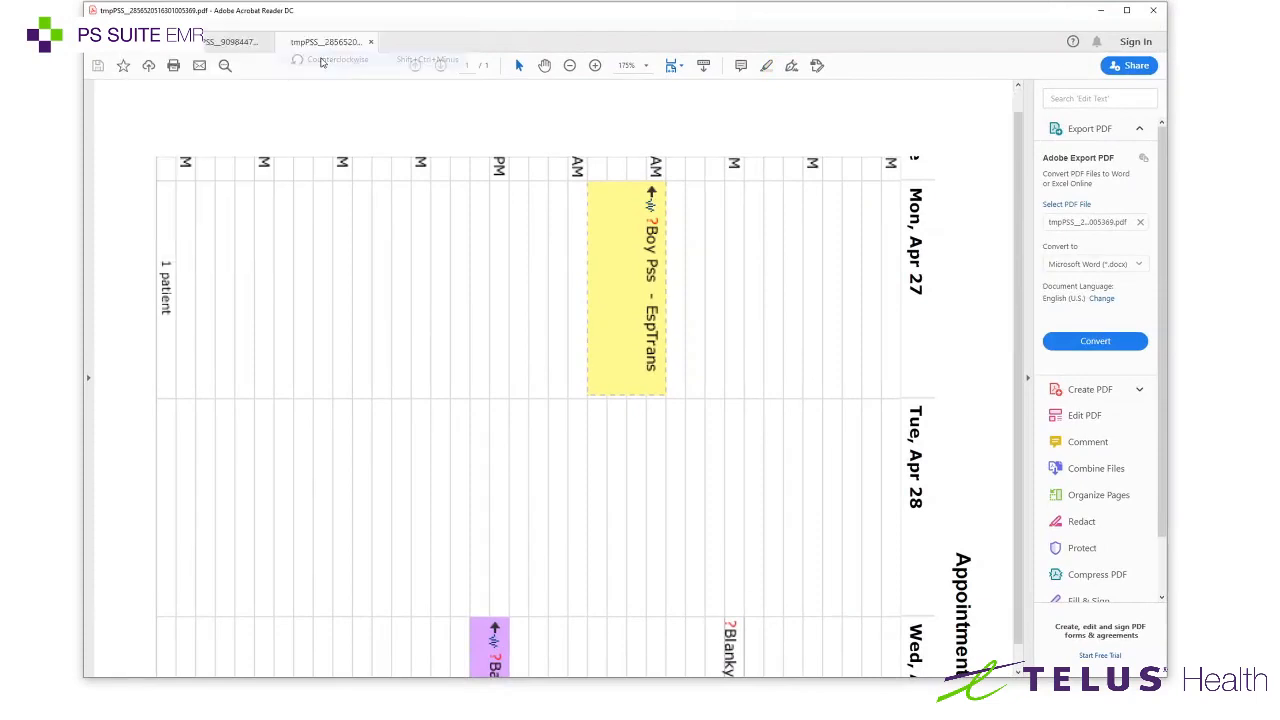
pyautogui.scroll(1, 472, 160)
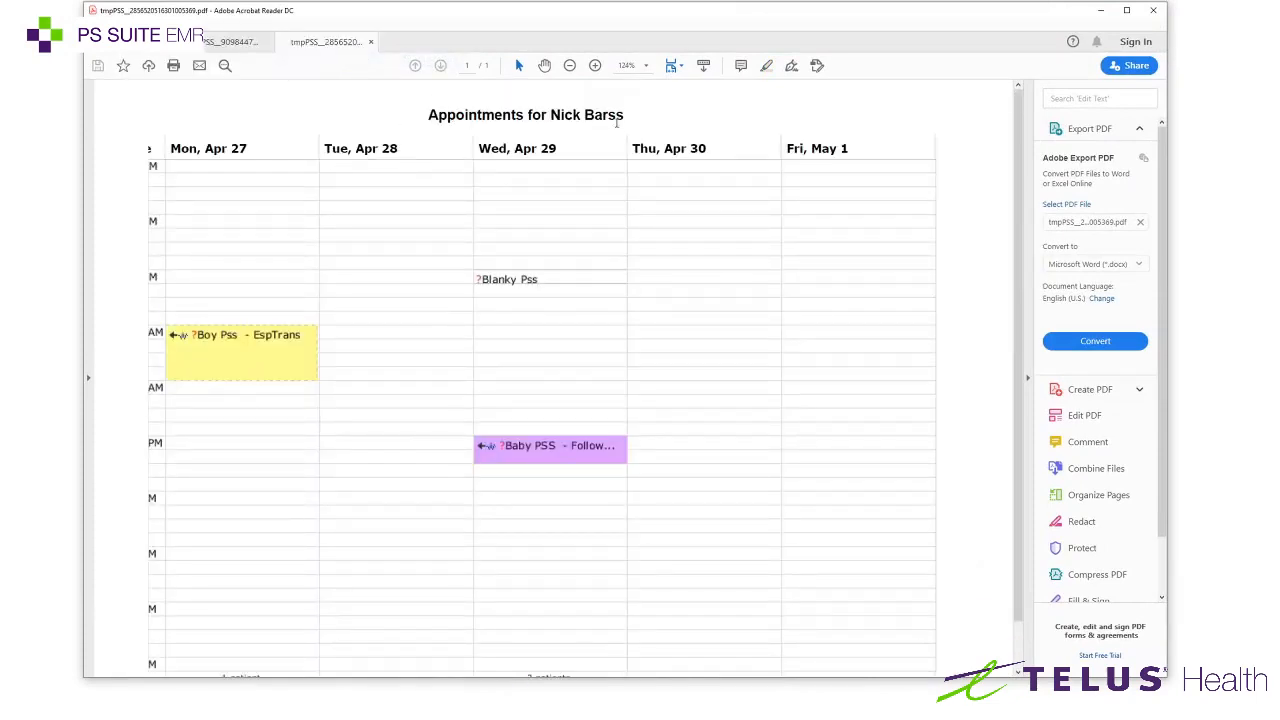
pyautogui.scroll(-2, 600, 200)
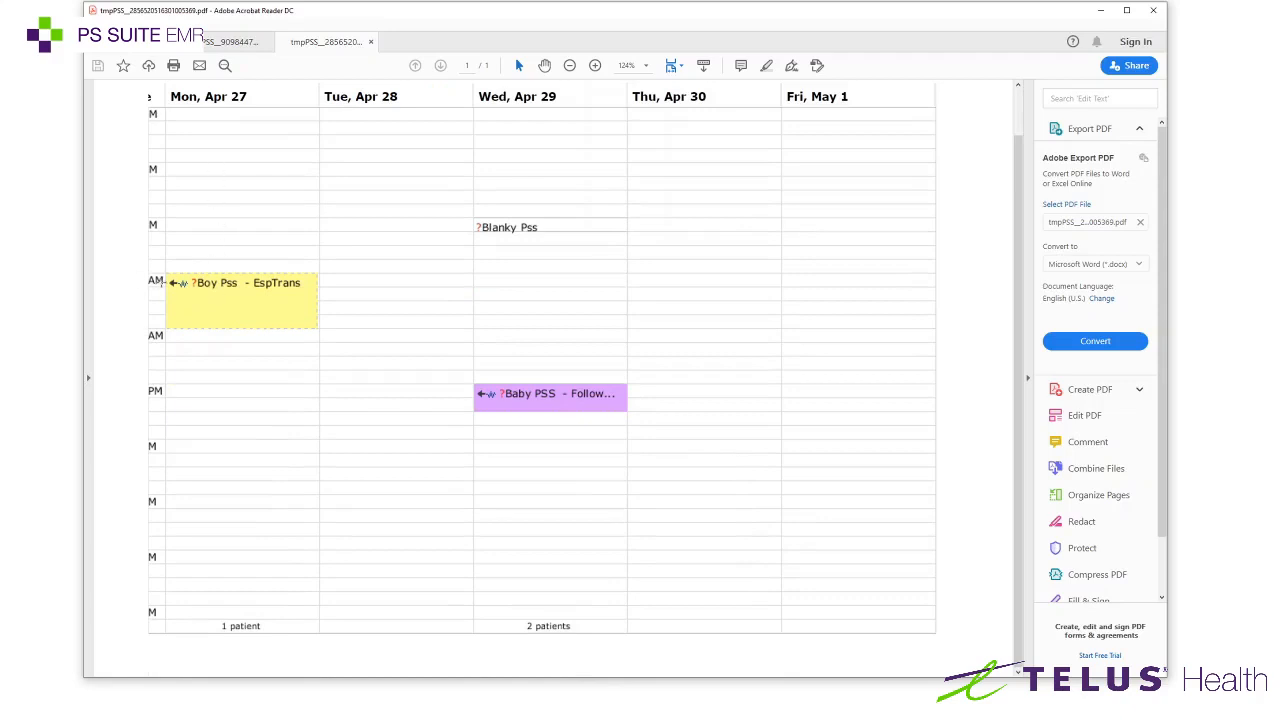
pyautogui.scroll(1, 237, 323)
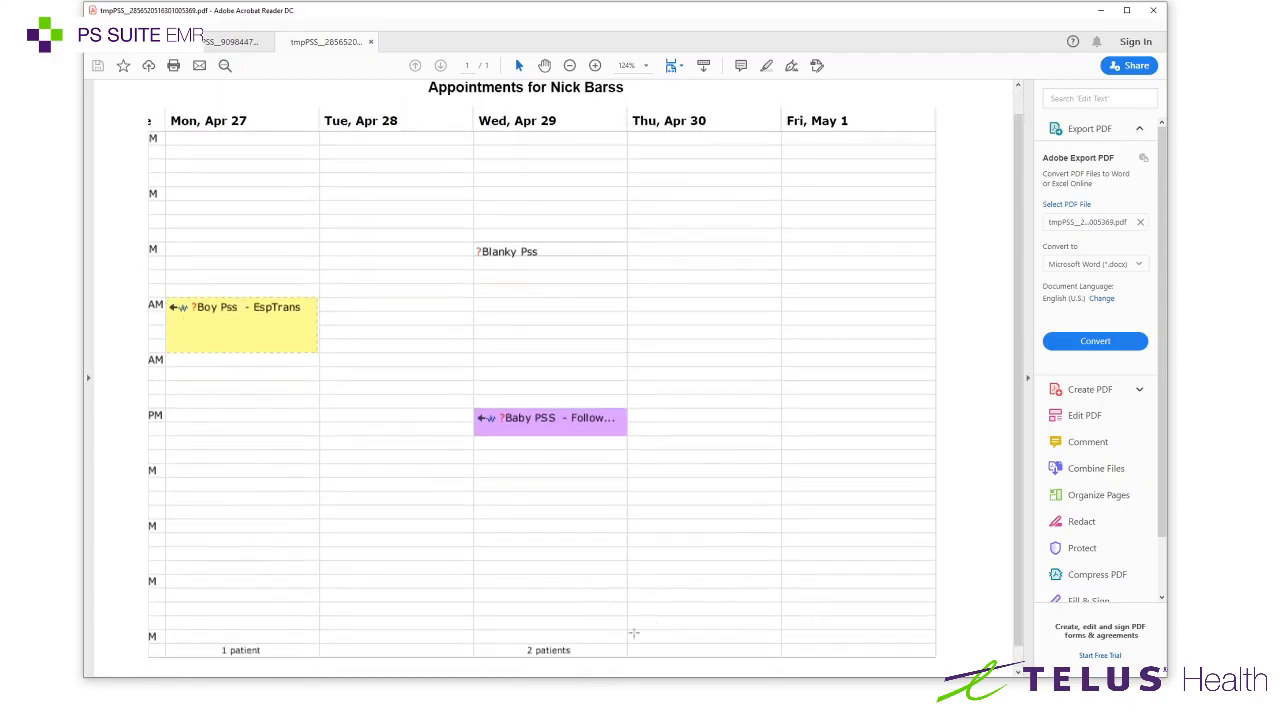
pyautogui.moveTo(84, 360); pyautogui.dragTo(0, 360)
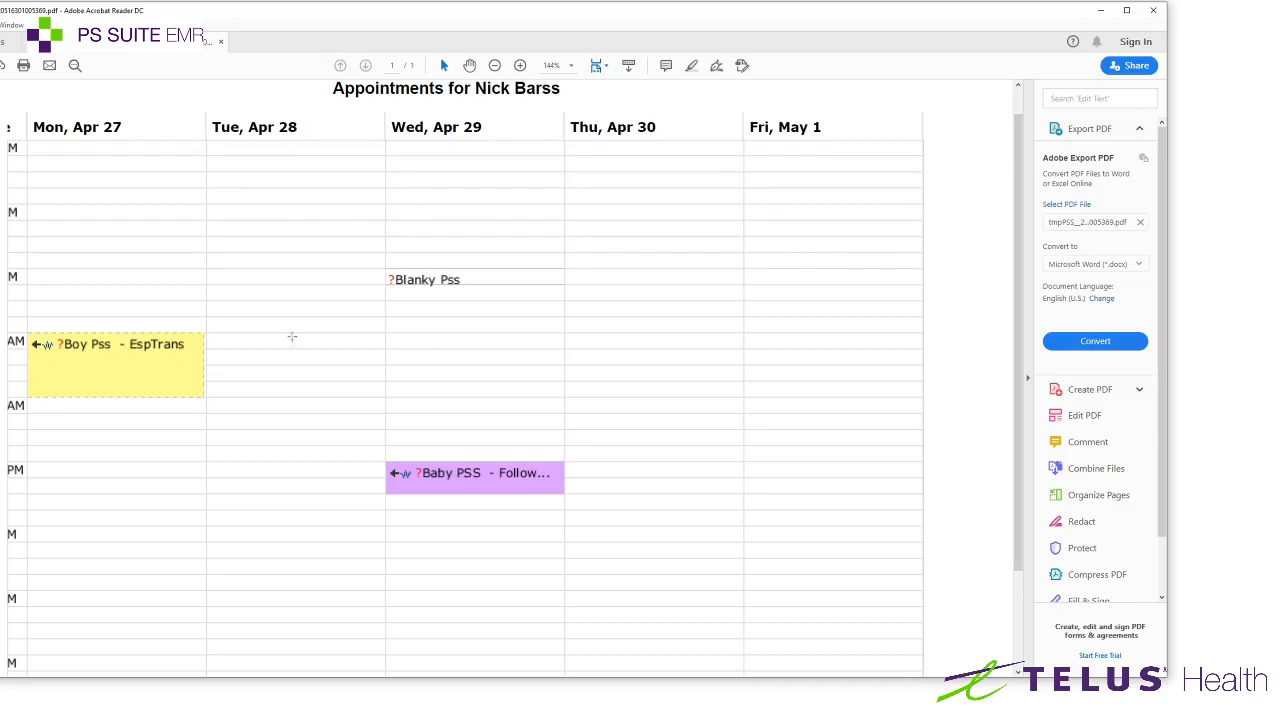
pyautogui.scroll(-3, 957, 372)
pyautogui.scroll(4, 957, 372)
# Close the schedule PDF tab and exit Acrobat Reader
pyautogui.click(1155, 18)
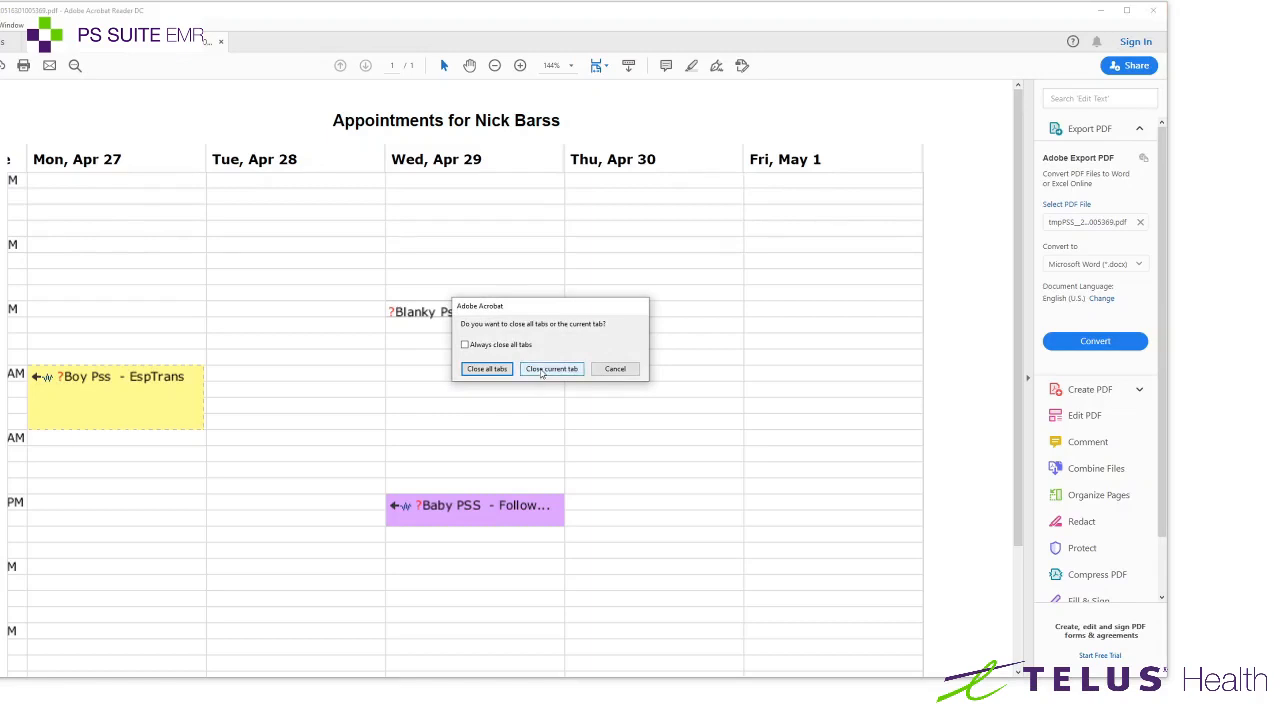
pyautogui.click(551, 369)
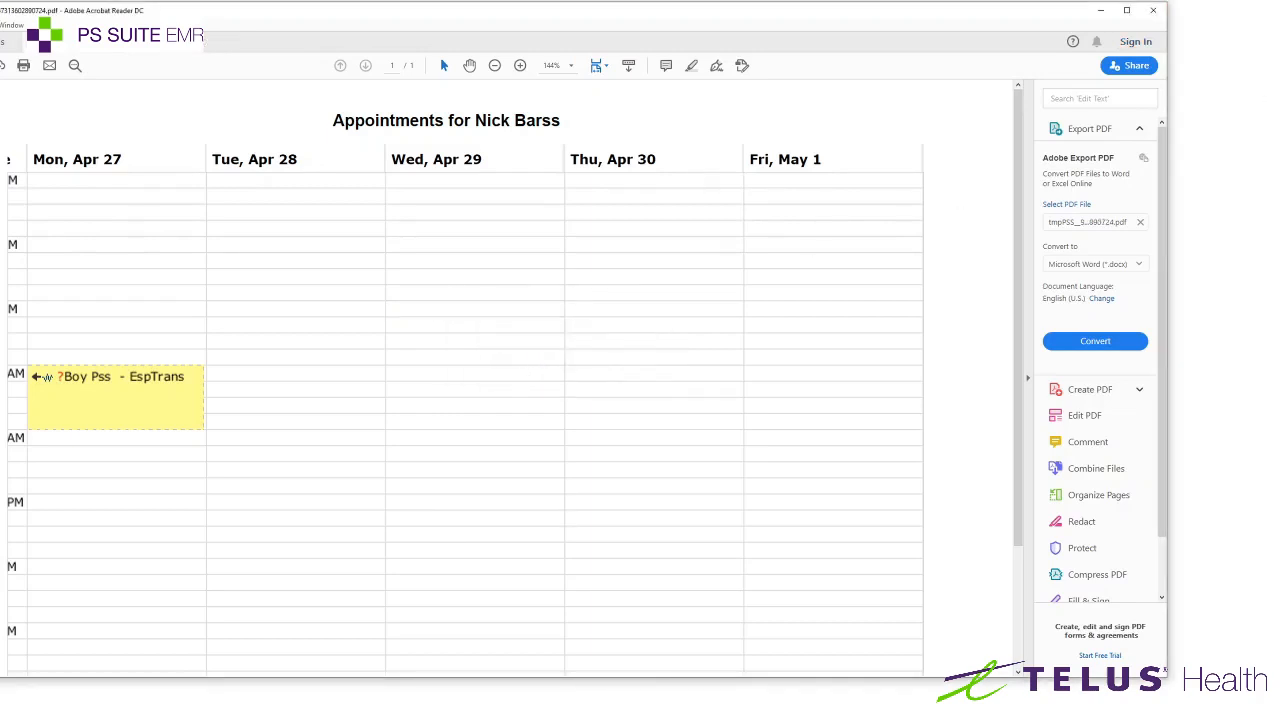
pyautogui.click(1153, 10)
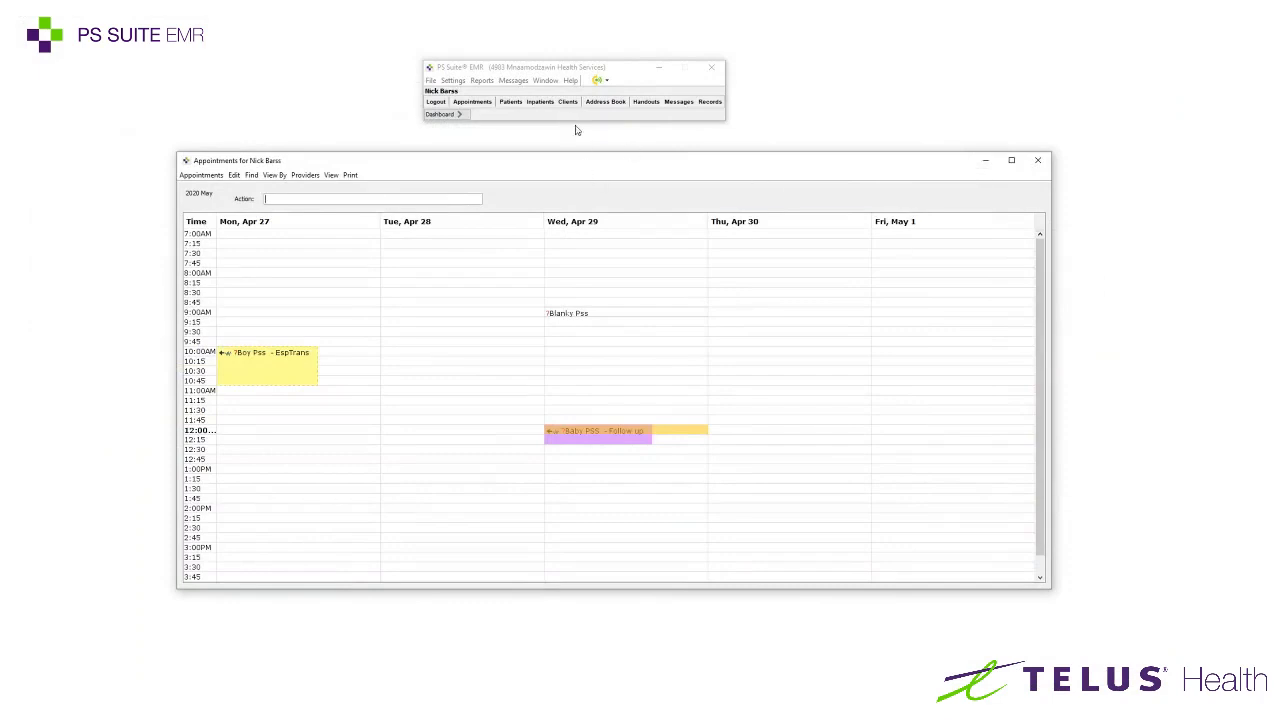
# Open the provider's Walk Ins wait list from View > Wait Lists
pyautogui.click(331, 175)
pyautogui.click(348, 188)
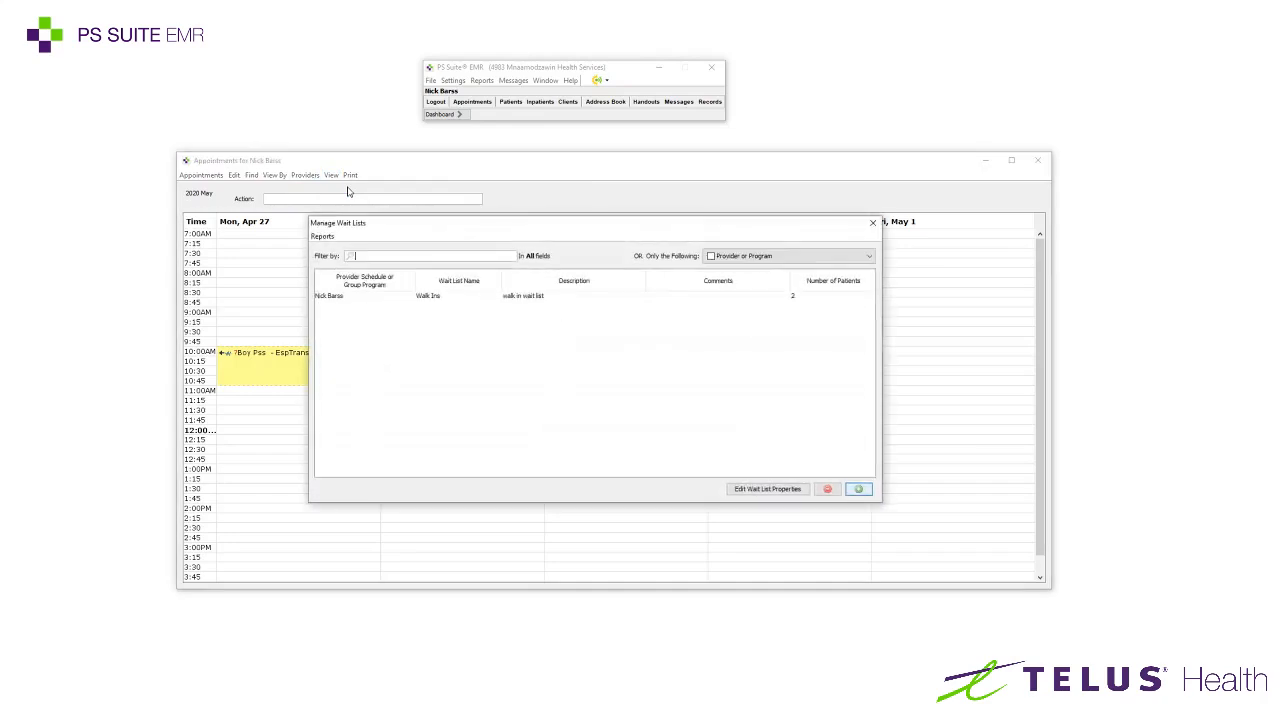
pyautogui.click(427, 298)
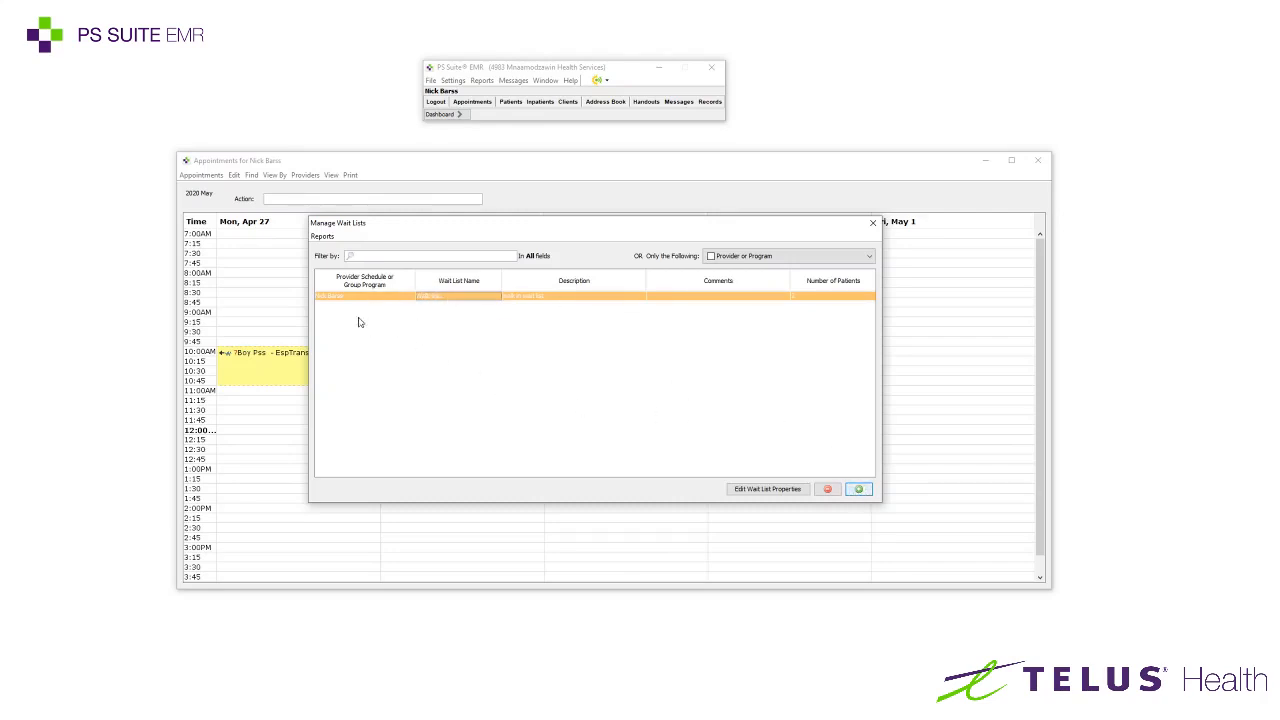
pyautogui.doubleClick(413, 298)
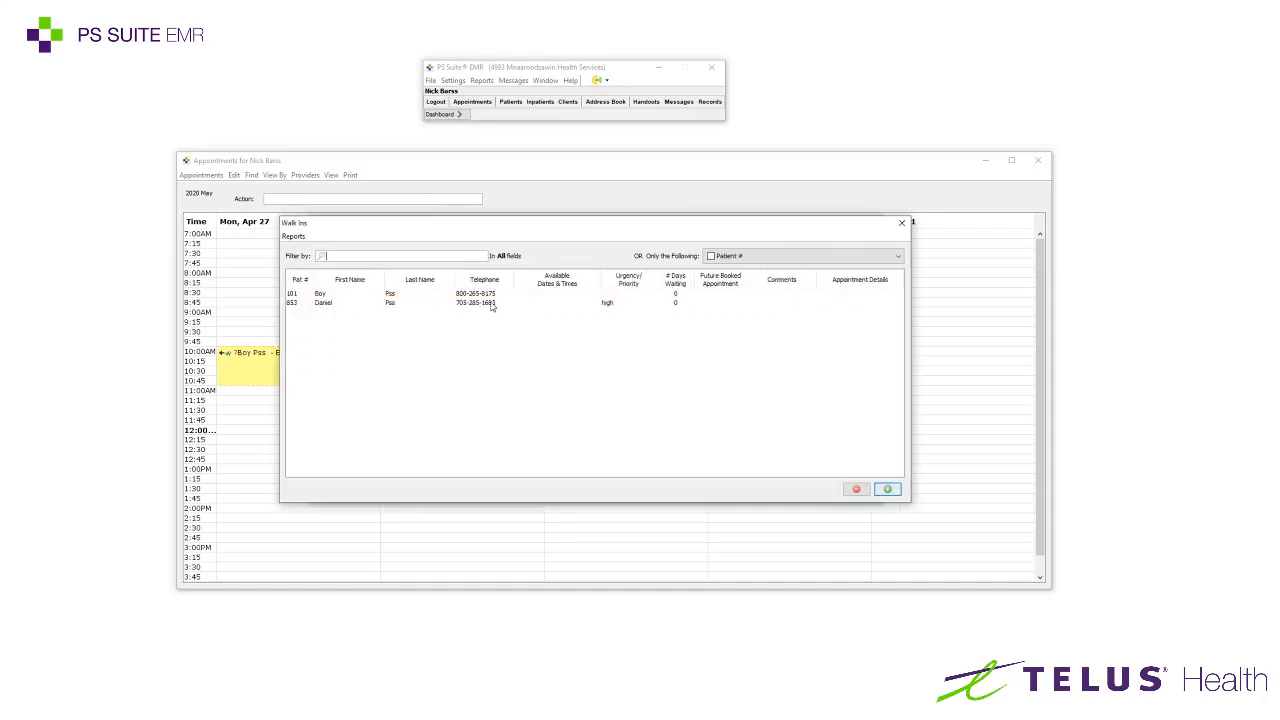
# Review the two walk-in patients, then start a blank new wait list entry
pyautogui.click(330, 302)
pyautogui.click(319, 294)
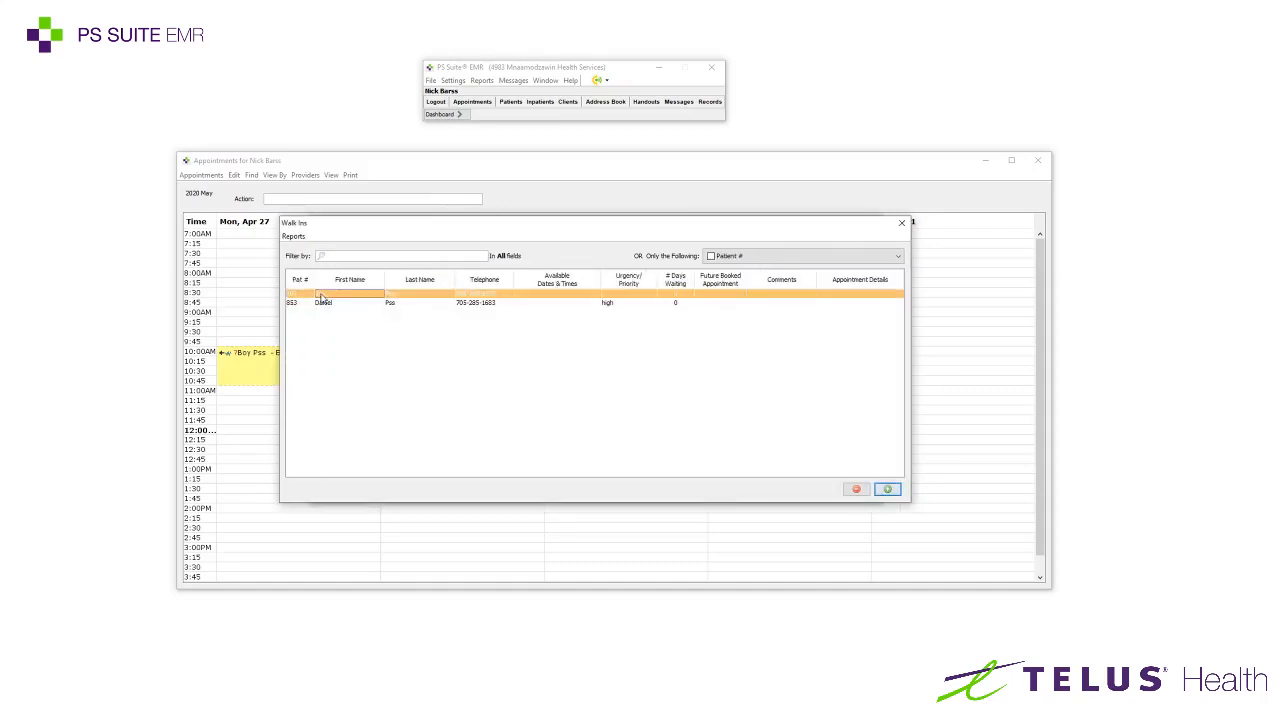
pyautogui.click(330, 304)
pyautogui.click(321, 294)
pyautogui.click(326, 303)
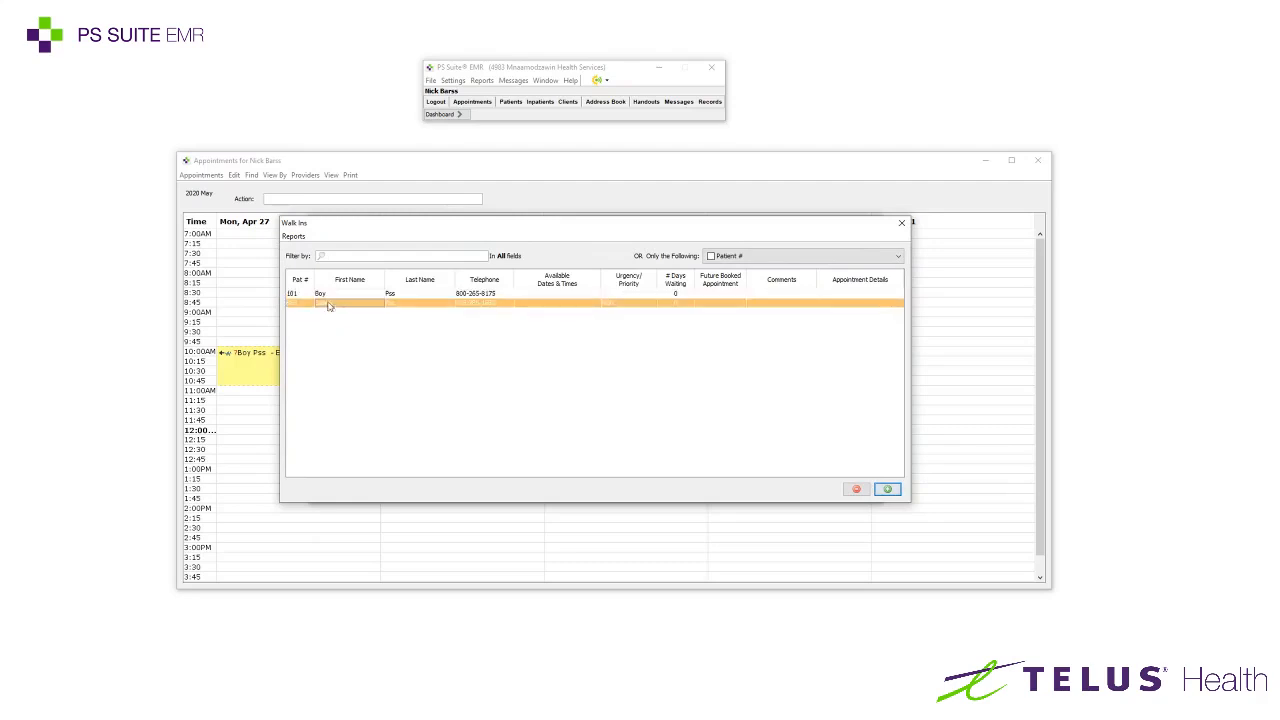
pyautogui.click(888, 490)
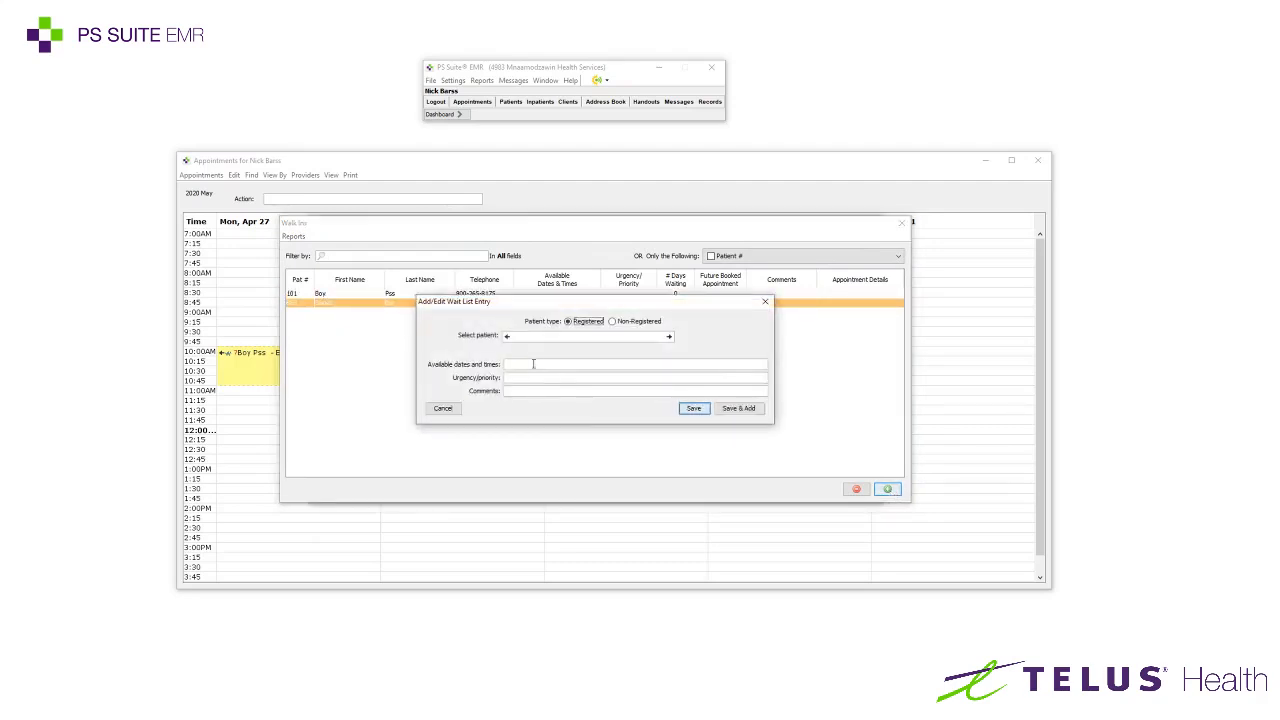
# Find a test patient by surname, add them to Walk Ins, and start another entry
pyautogui.write('pss,')
pyautogui.press('Return')
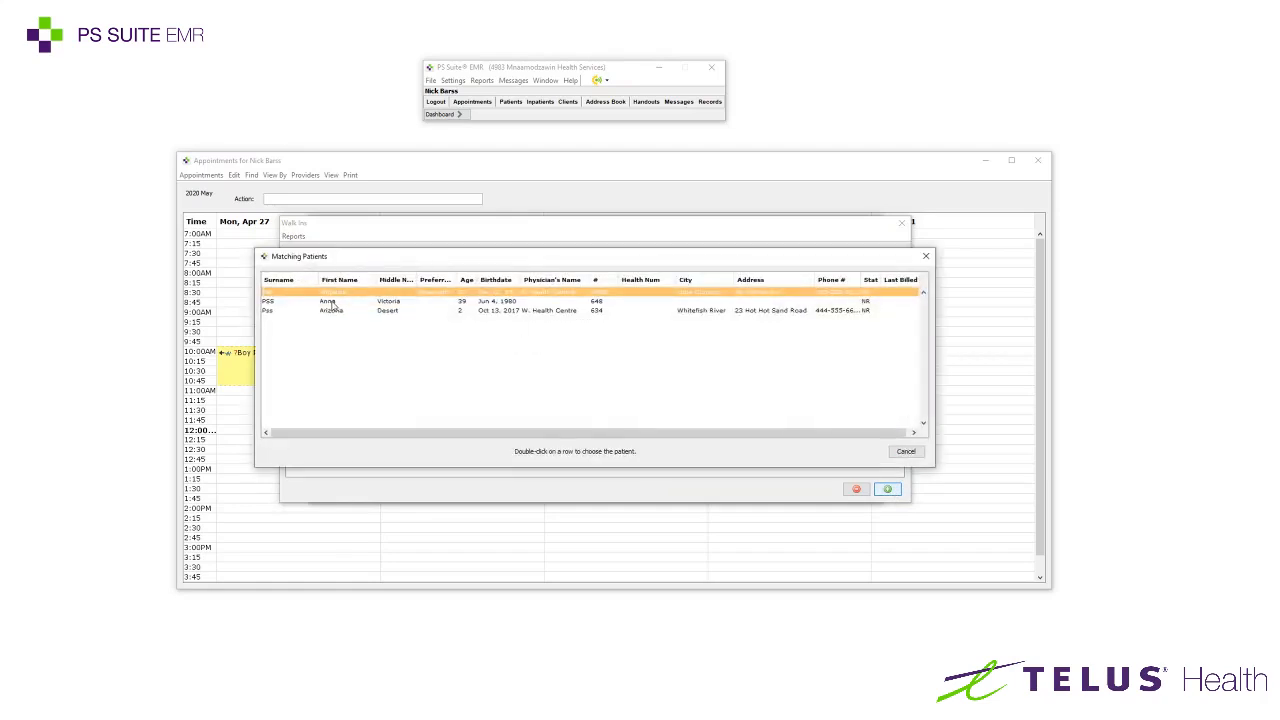
pyautogui.doubleClick(335, 303)
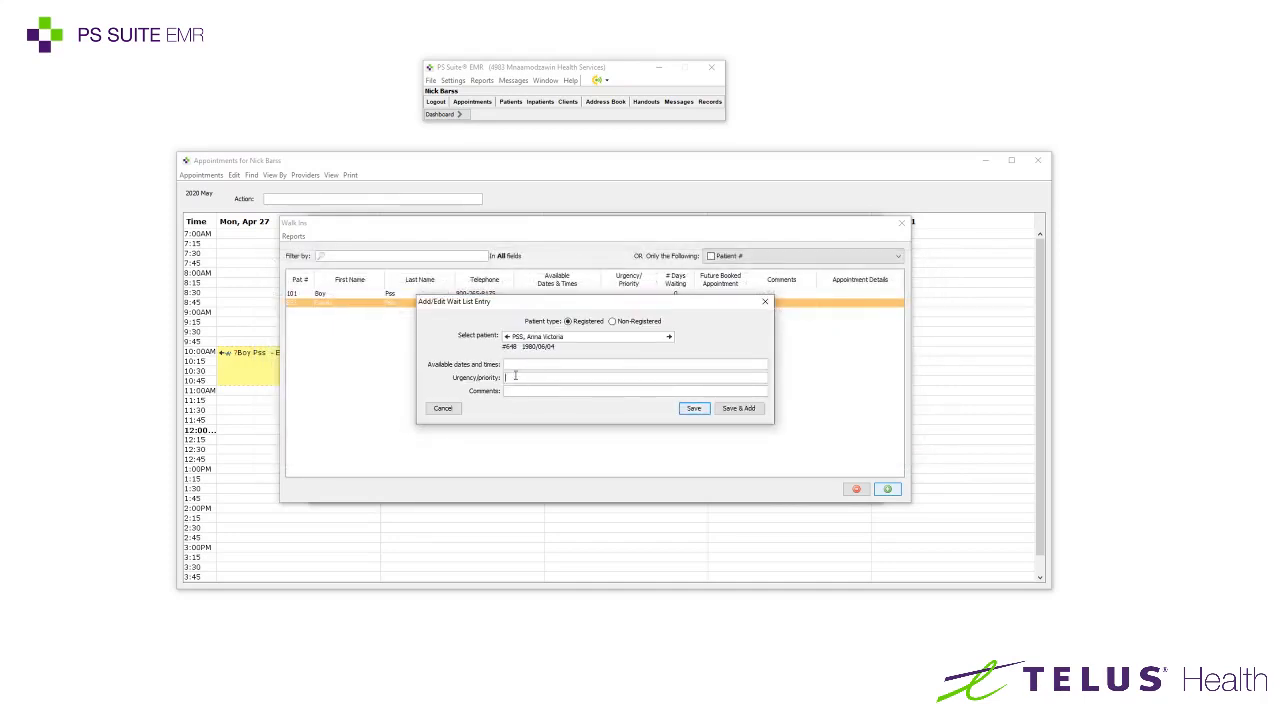
pyautogui.click(745, 412)
# Search by surname and first initial, then add the second matching patient to Walk Ins
pyautogui.write('pss,')
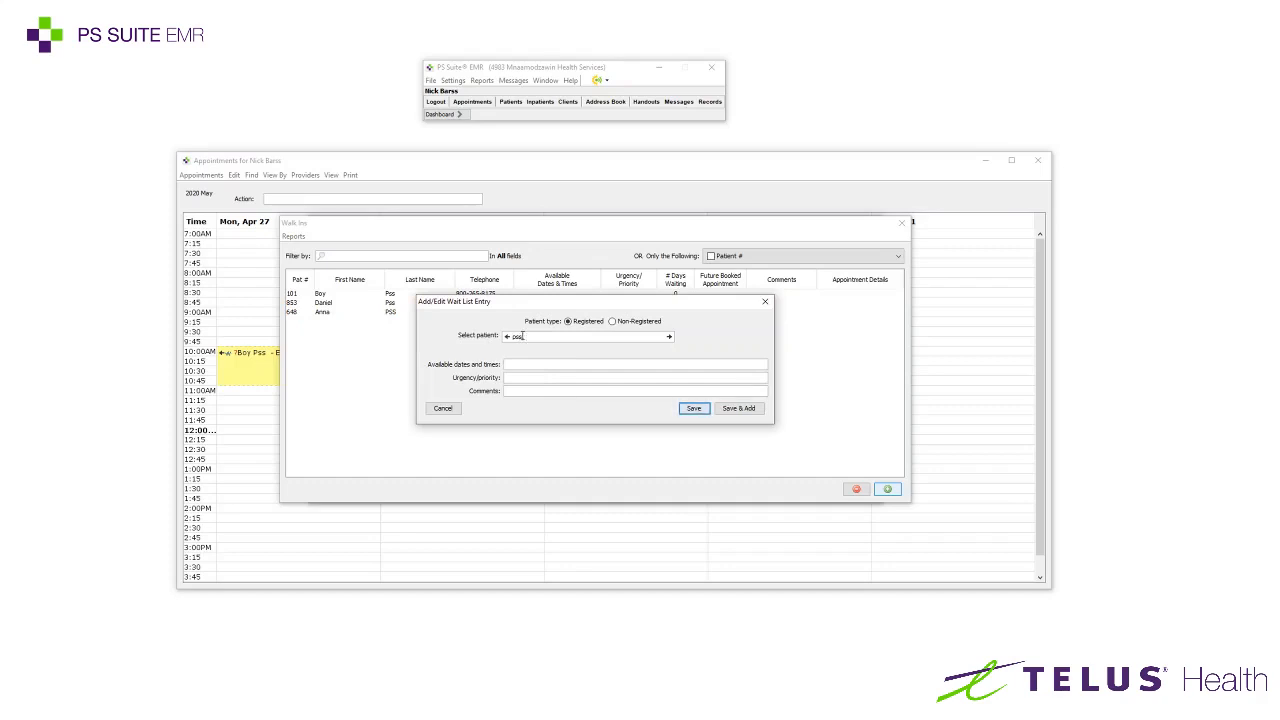
pyautogui.write(' b')
pyautogui.press('Return')
pyautogui.click(322, 301)
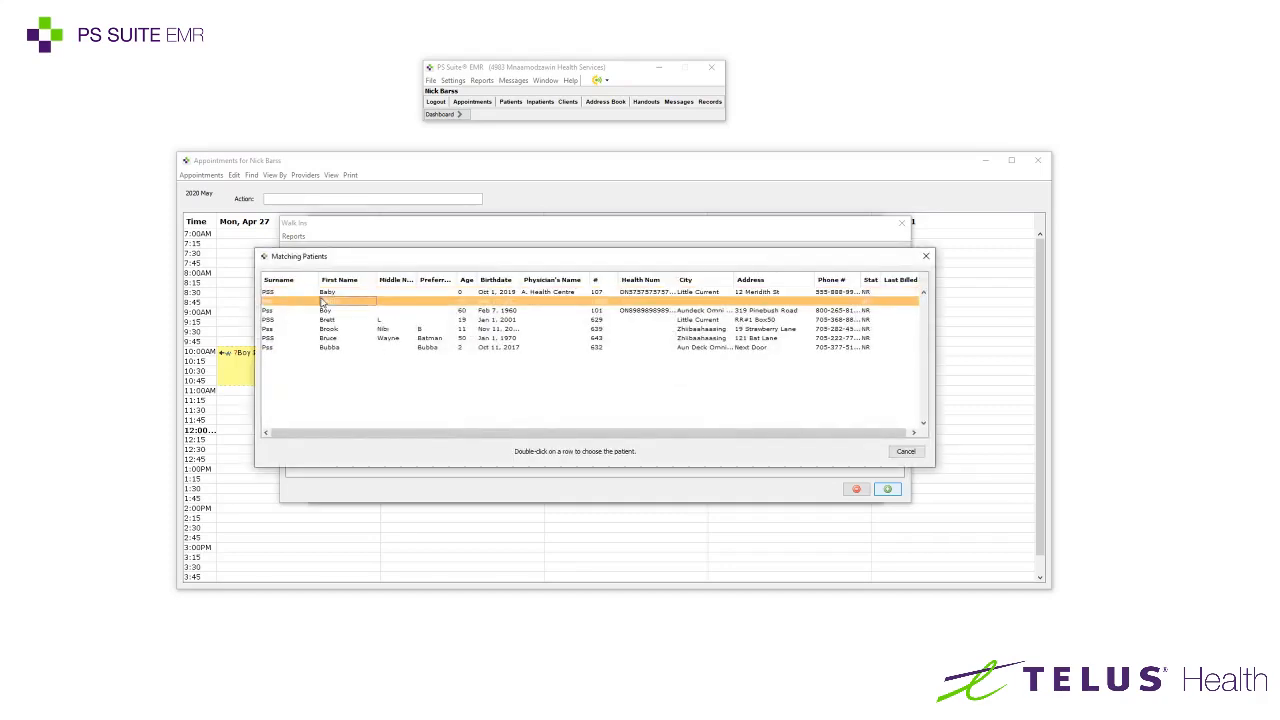
pyautogui.doubleClick(322, 301)
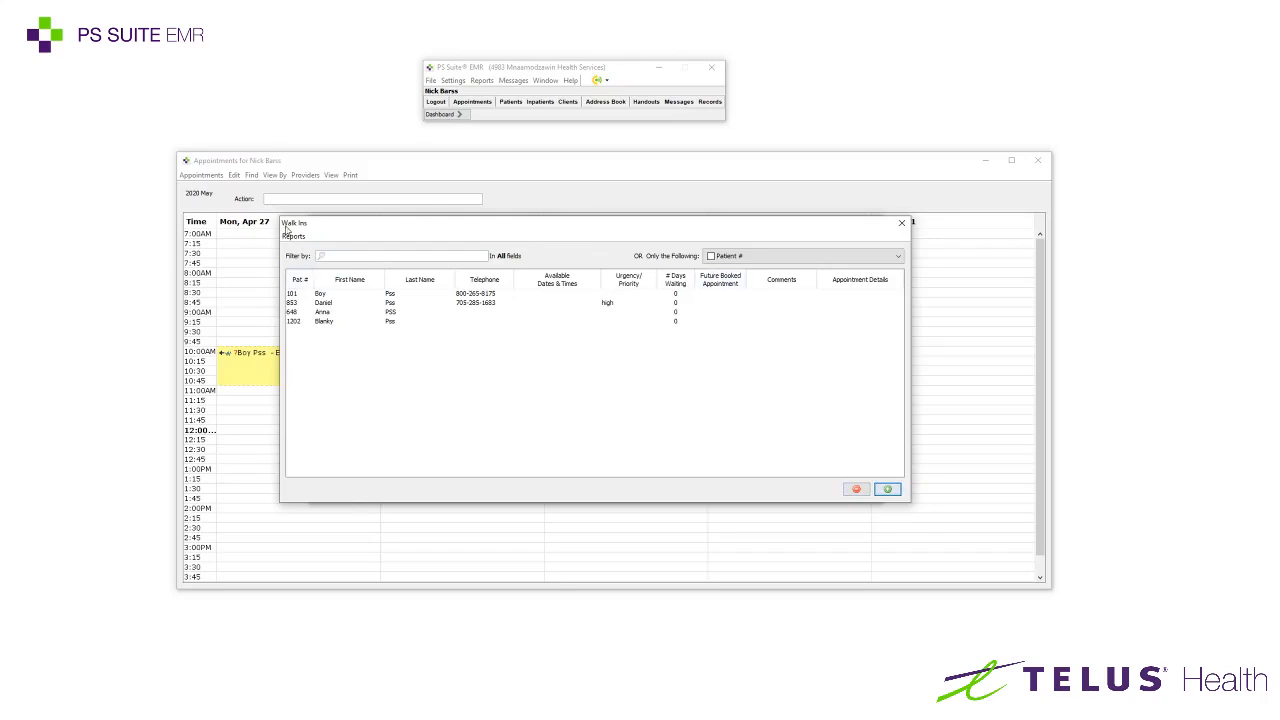
# Close Walk Ins and save a new wait list named Clinical for the provider's schedule
pyautogui.click(902, 222)
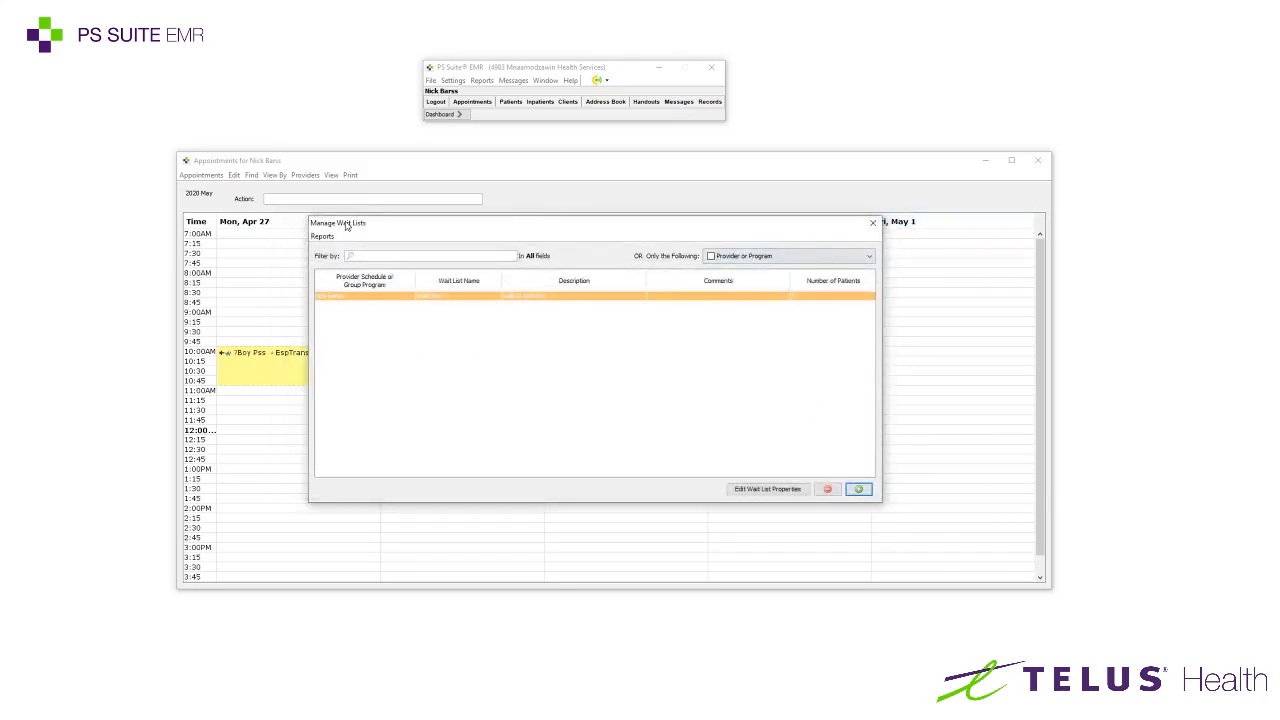
pyautogui.moveTo(367, 231)
pyautogui.mouseDown()
pyautogui.moveTo(383, 231)
pyautogui.moveTo(354, 174)
pyautogui.moveTo(362, 211)
pyautogui.mouseUp()
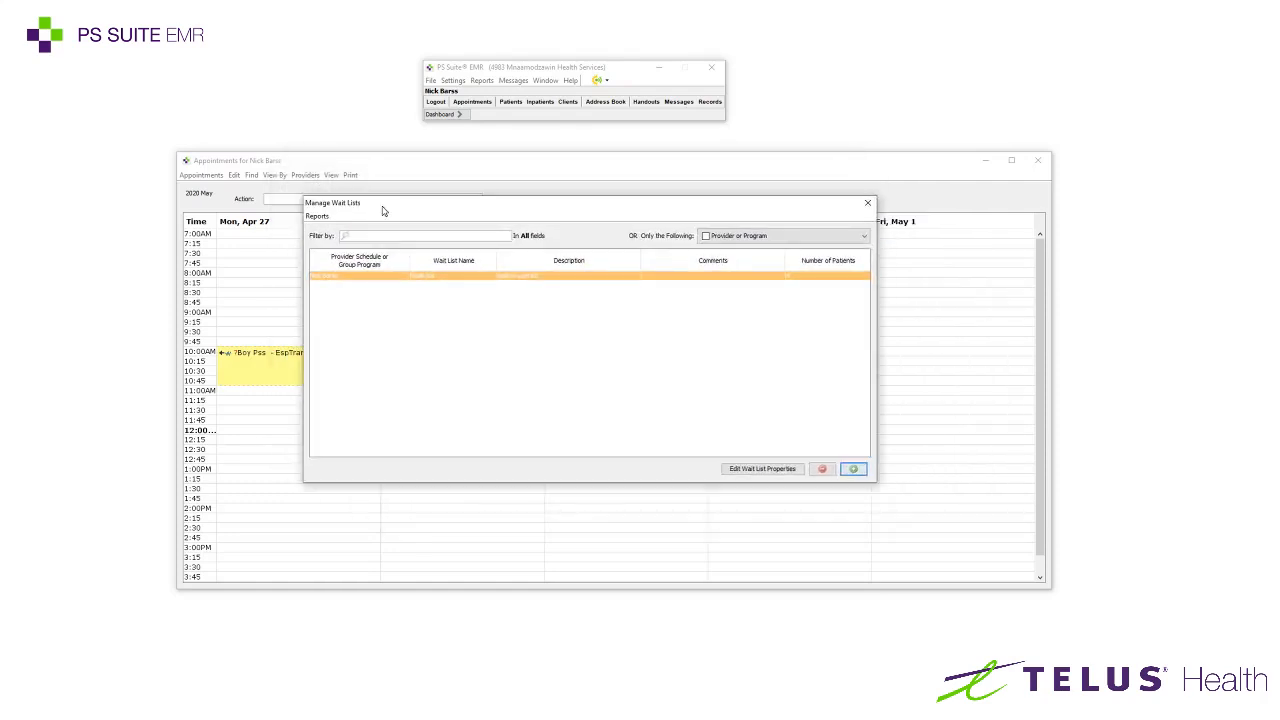
pyautogui.click(853, 469)
pyautogui.click(577, 349)
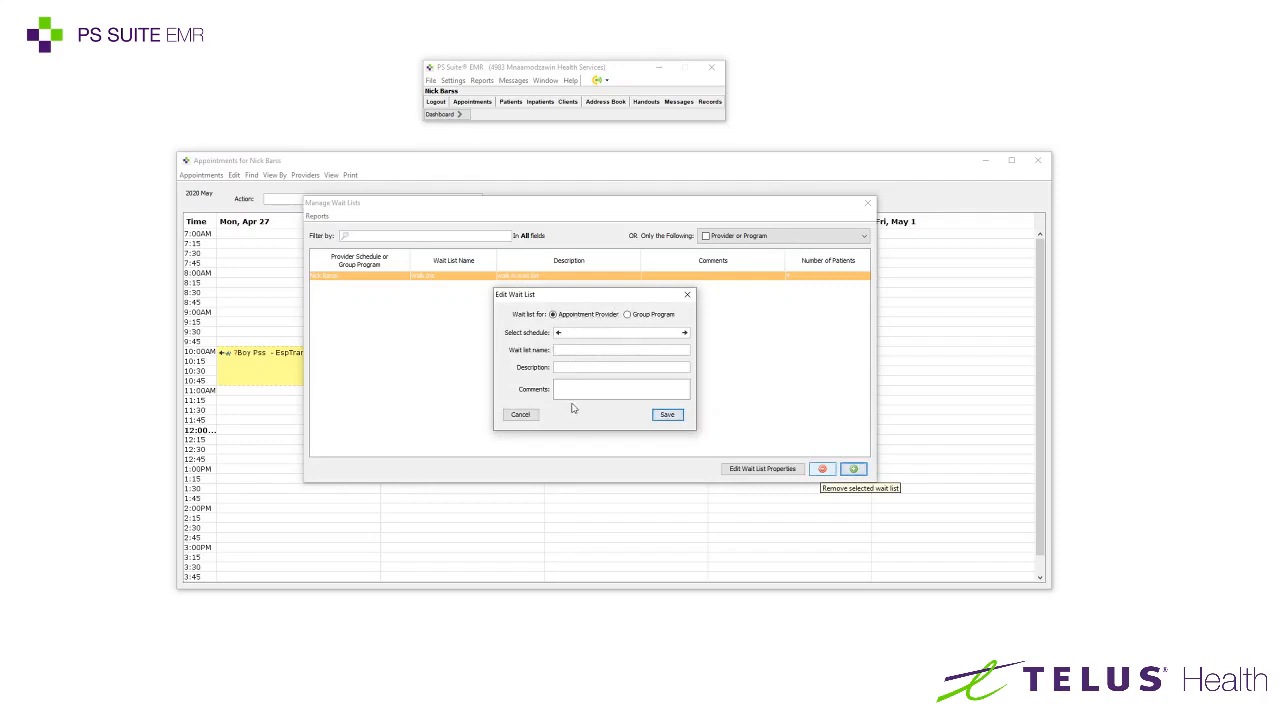
pyautogui.click(590, 331)
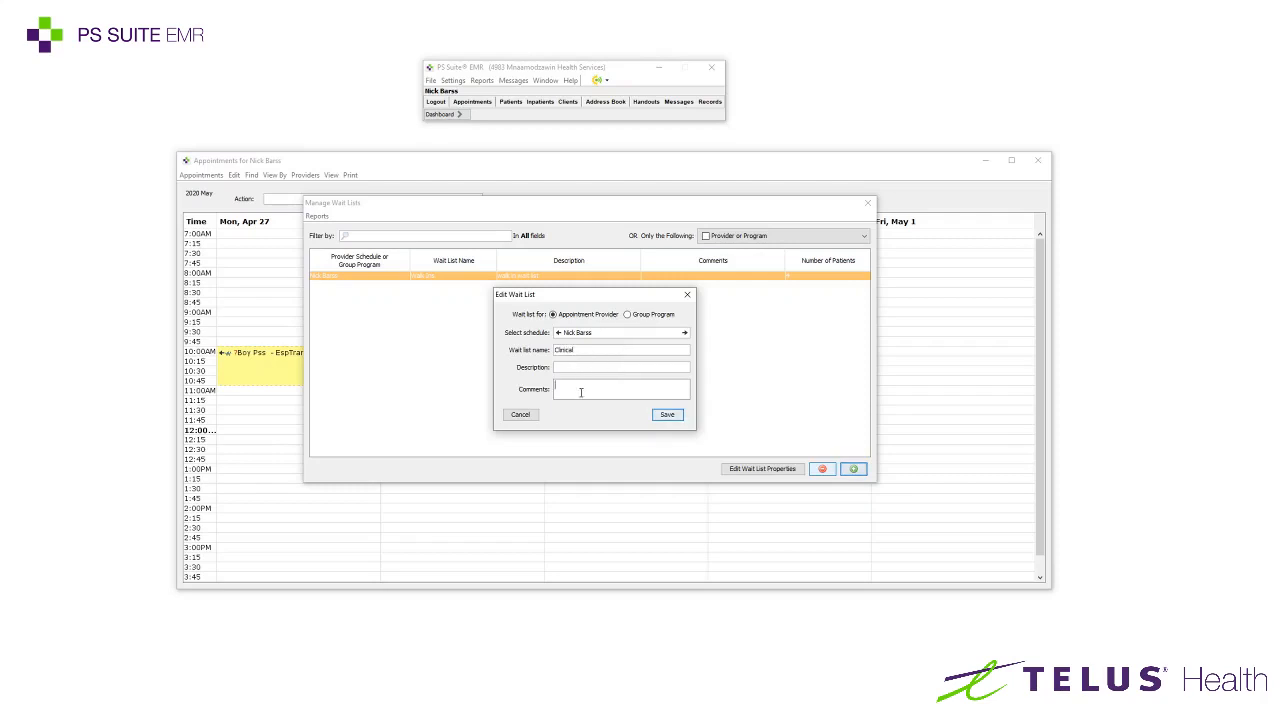
pyautogui.click(667, 415)
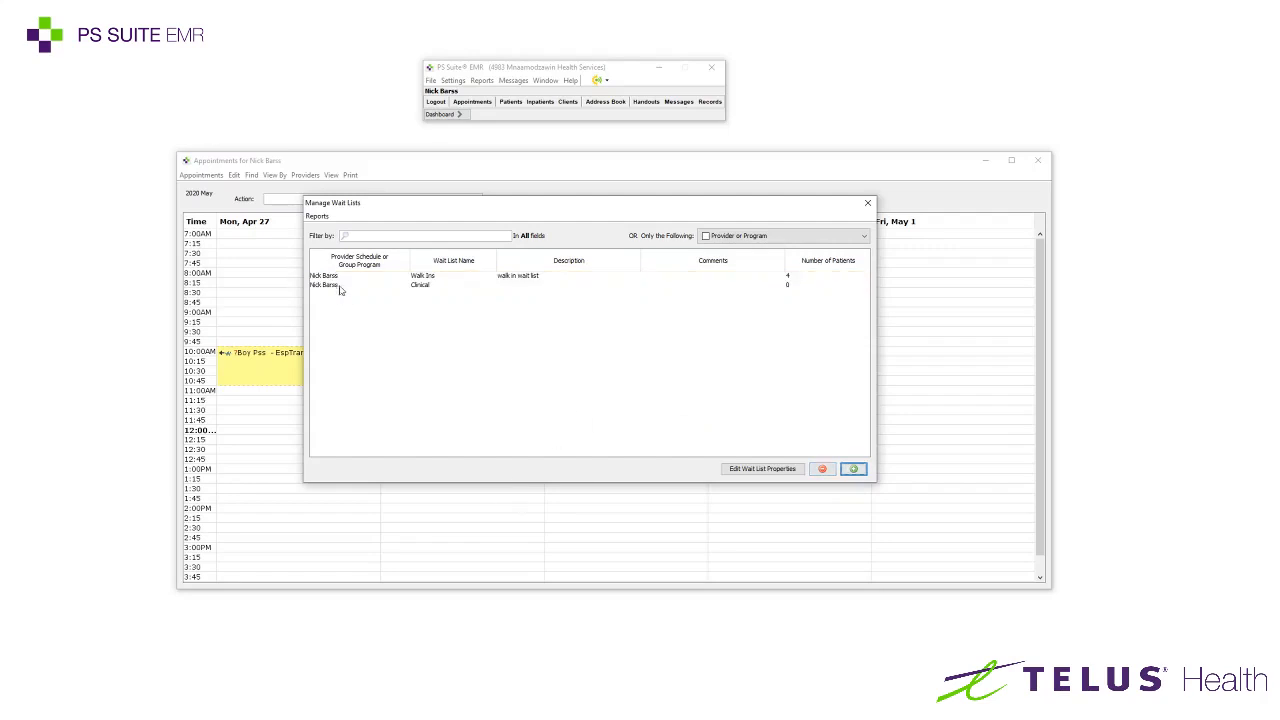
# Add a test patient found by surname to the Clinical wait list, then close the wait lists
pyautogui.doubleClick(332, 287)
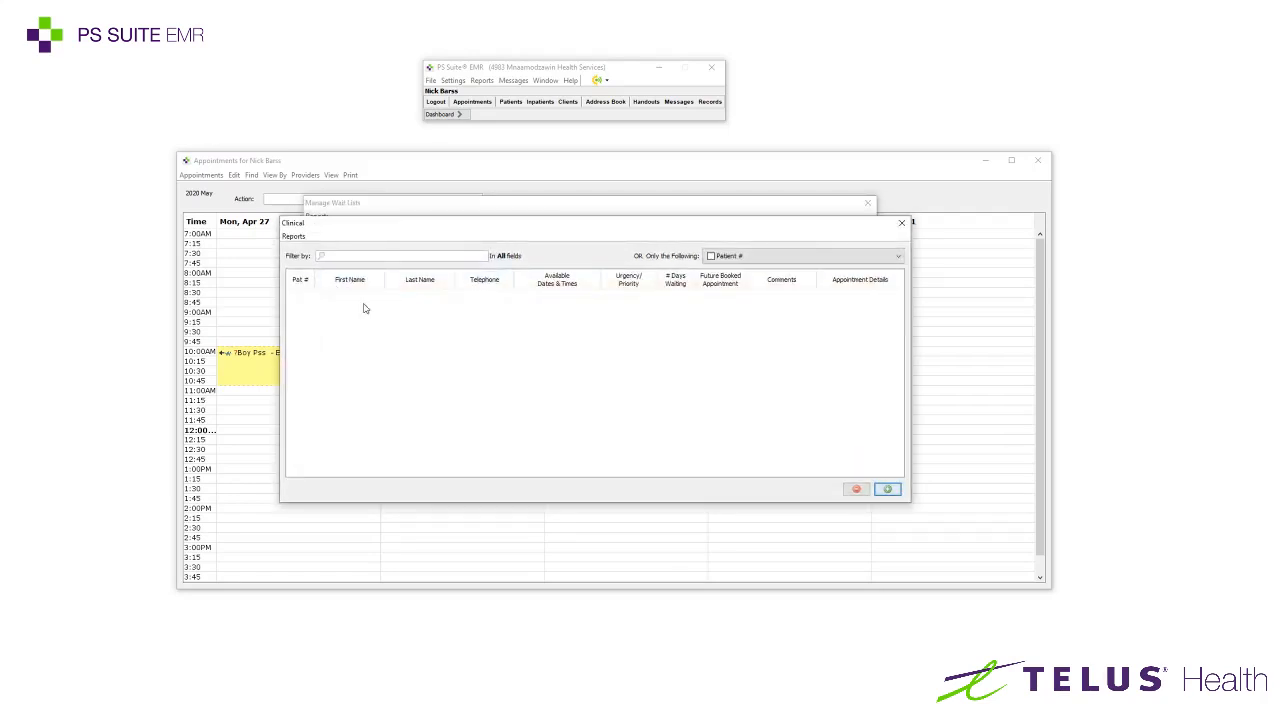
pyautogui.click(887, 489)
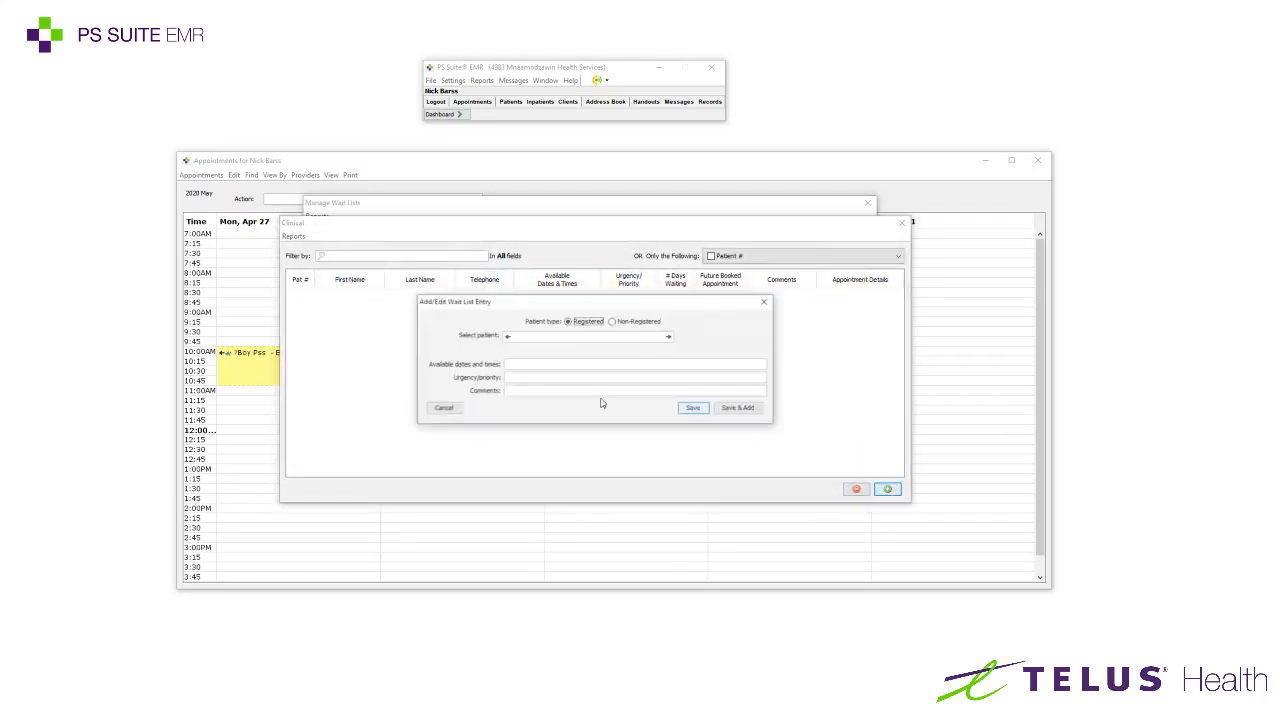
pyautogui.click(521, 337)
pyautogui.write('pss')
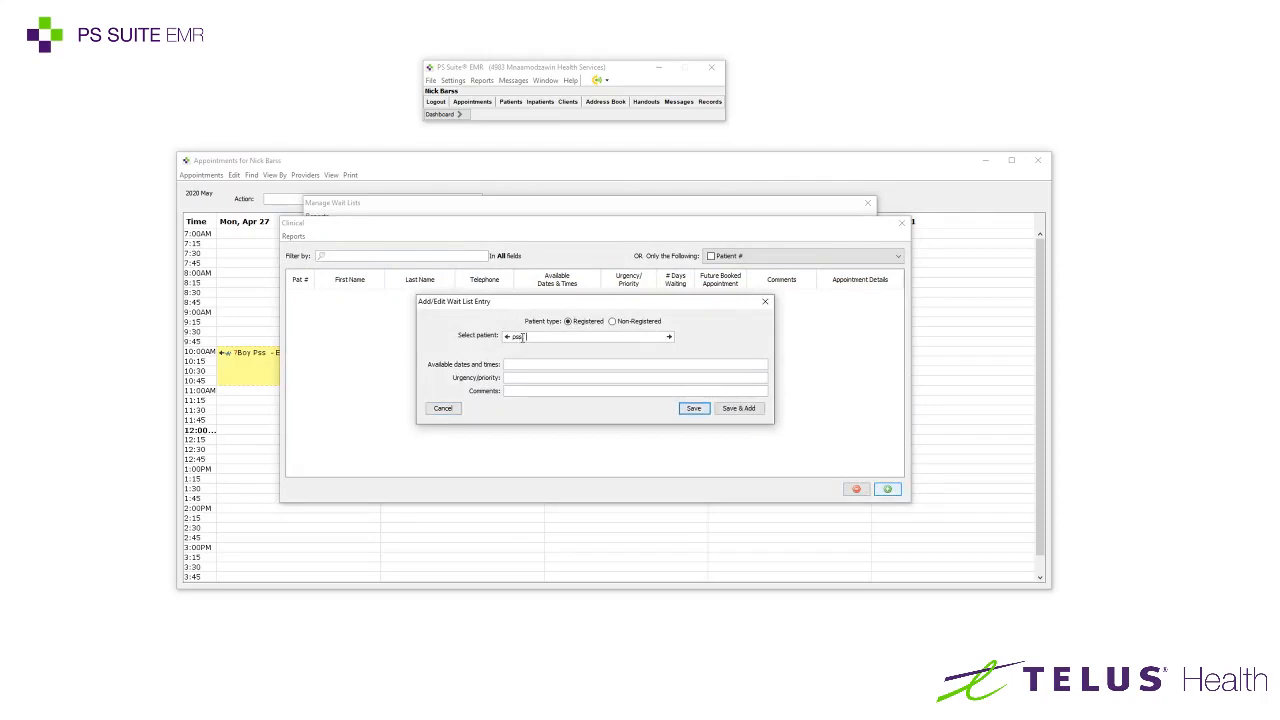
pyautogui.press('Return')
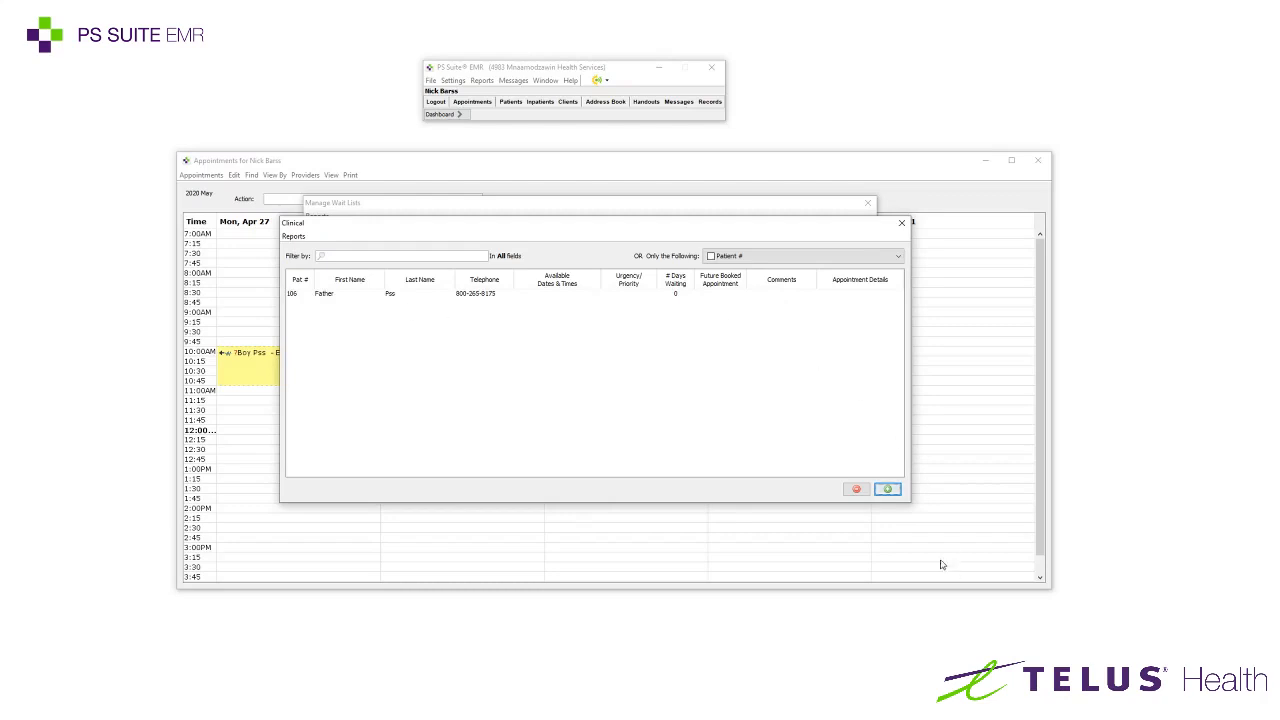
pyautogui.click(901, 223)
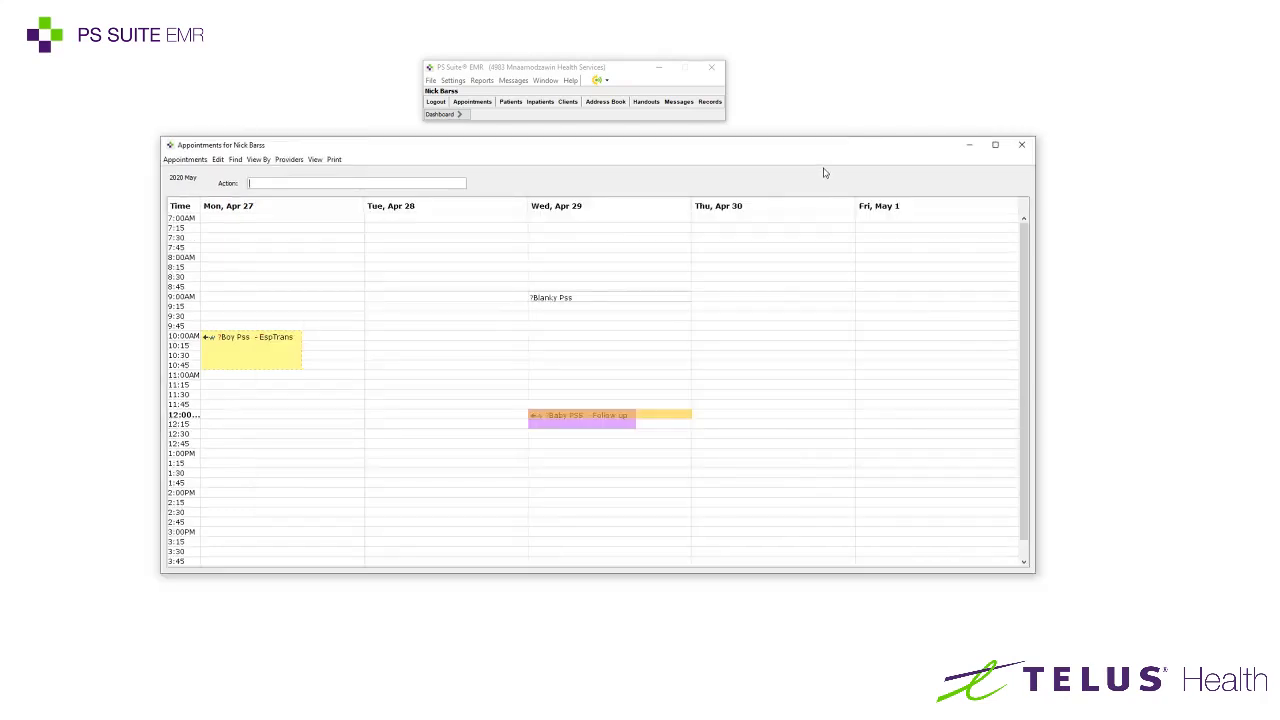